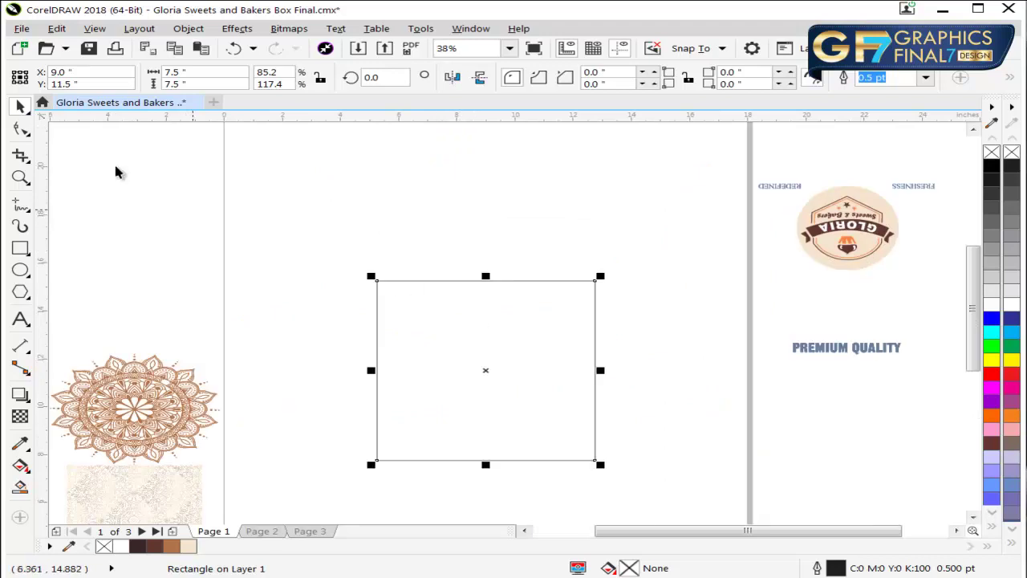
Step: Duplicate the 7.5-inch square straight upward and set the copy's height to 2.6 inches
drag(417, 510, 177, 506)
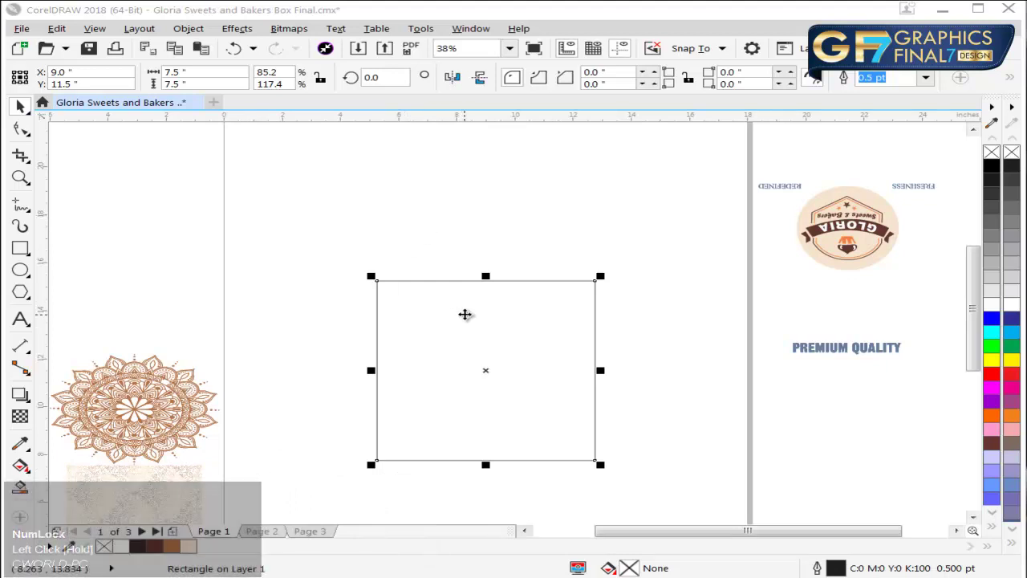
drag(465, 314, 475, 259)
shift+right_click(475, 259)
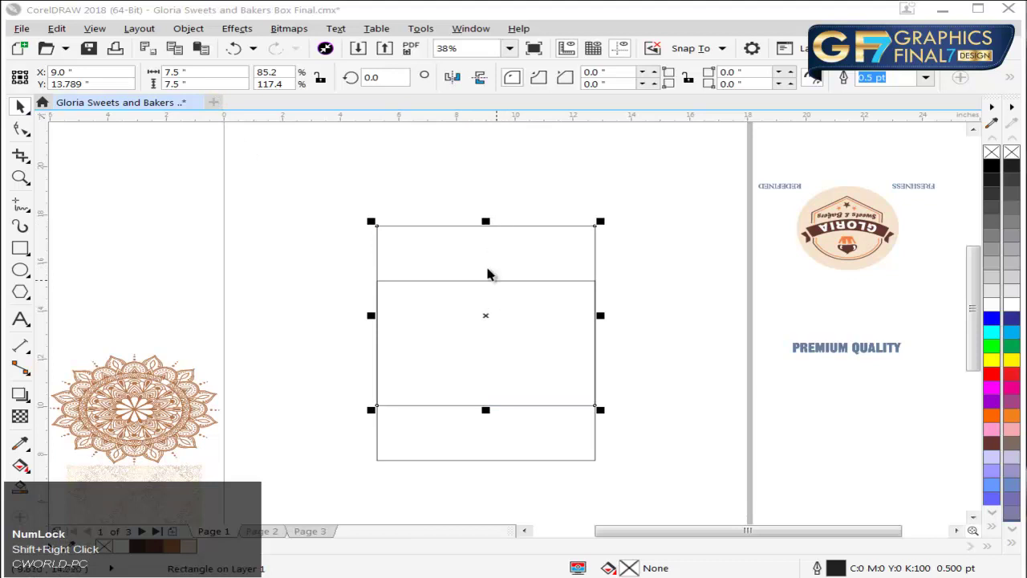
click(201, 83)
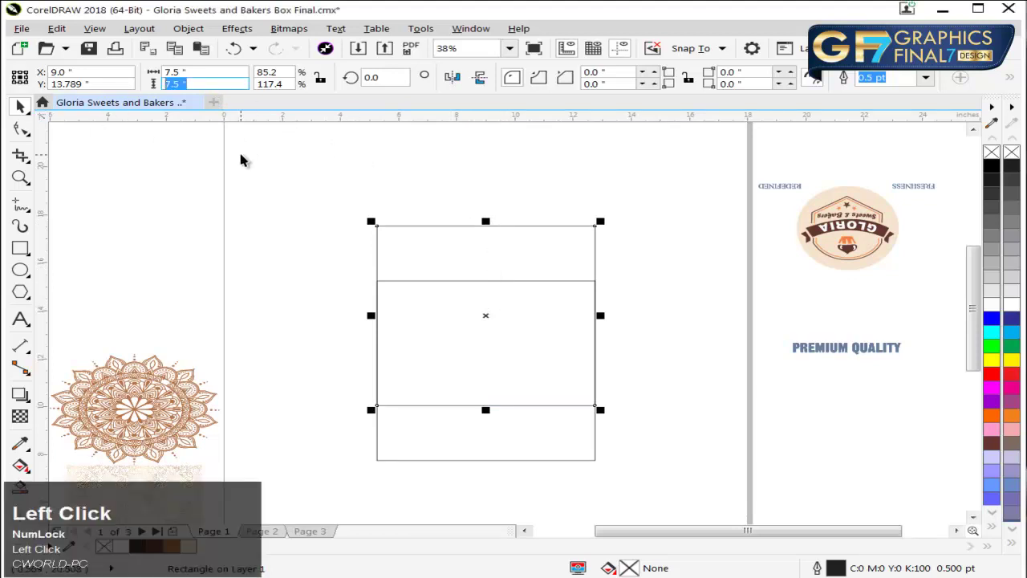
text(2.6)
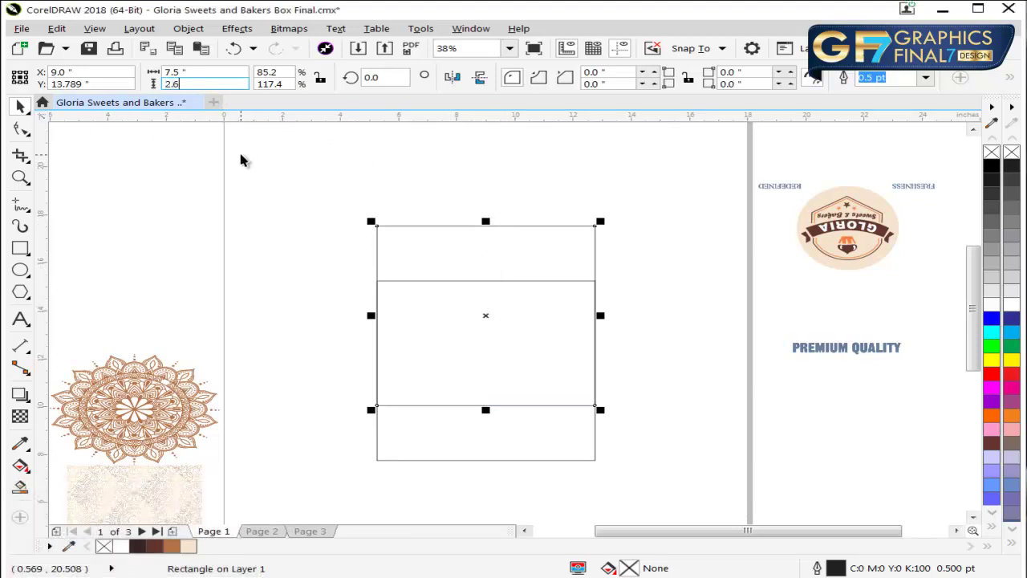
key(Return)
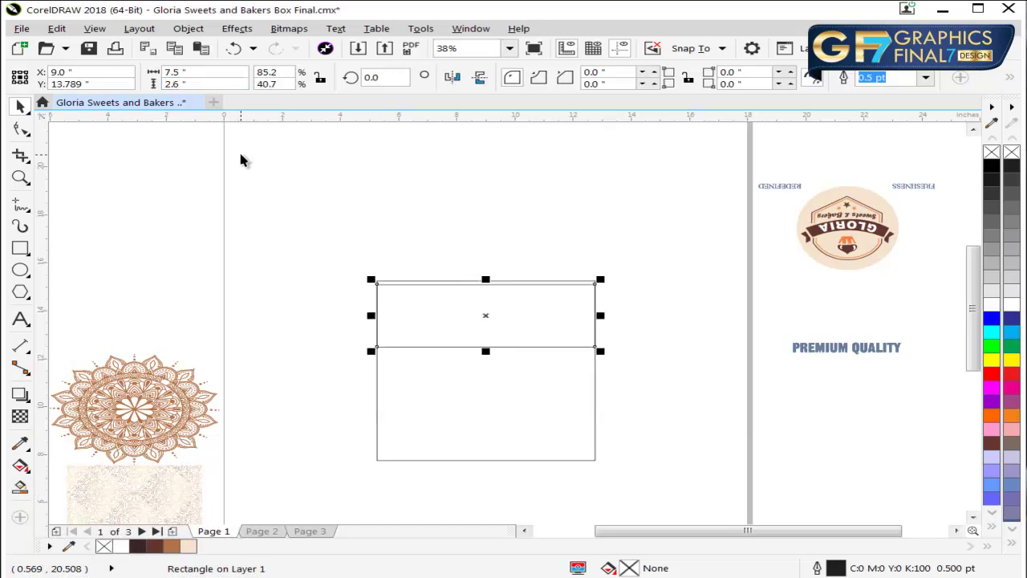
Step: Align the 2.6-inch strip with the square's top edge and flip it upward so it sits directly above the square
drag(454, 324, 467, 208)
key(ctrl+z)
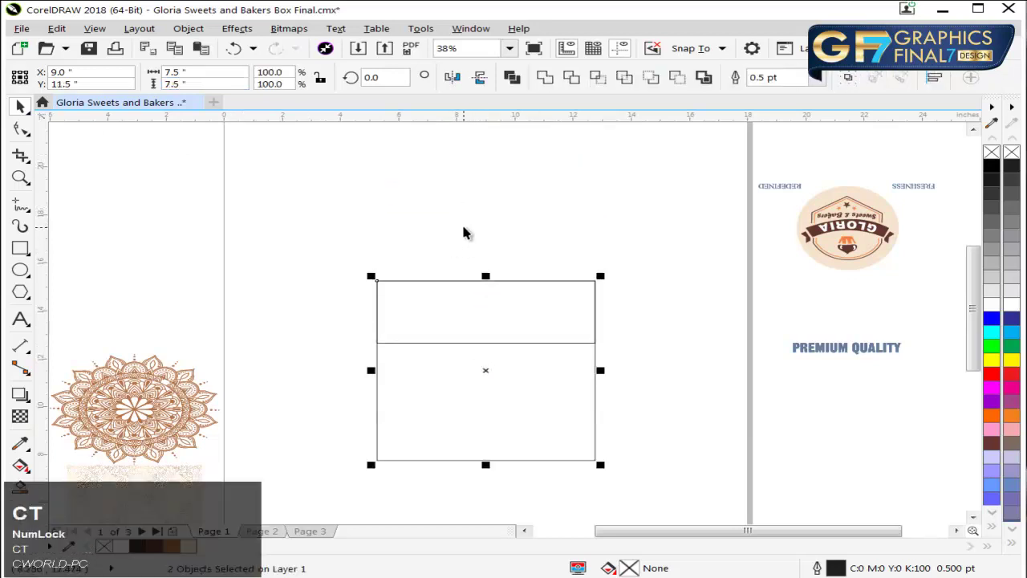
click(463, 233)
click(466, 324)
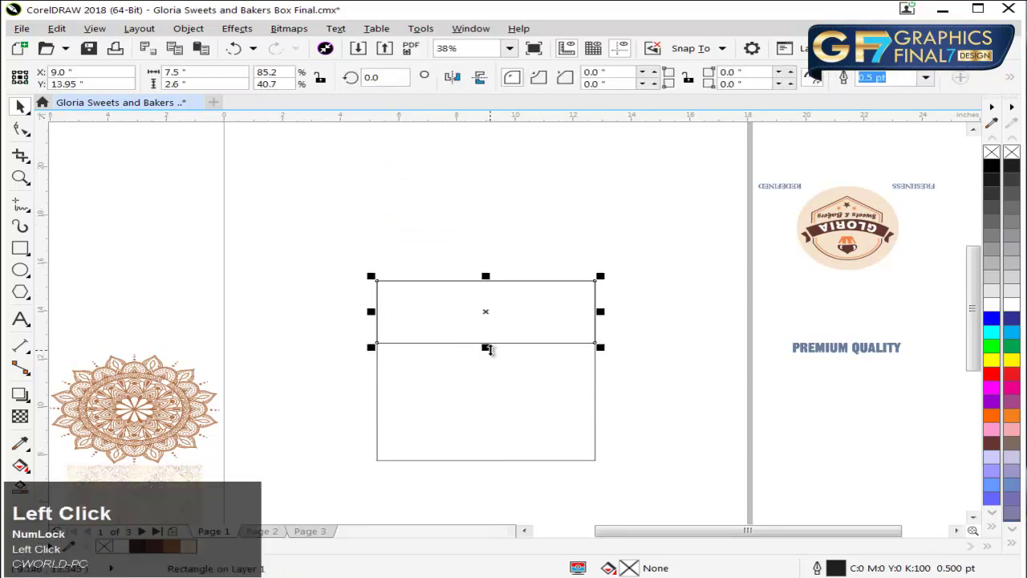
drag(485, 345, 487, 255)
click(548, 194)
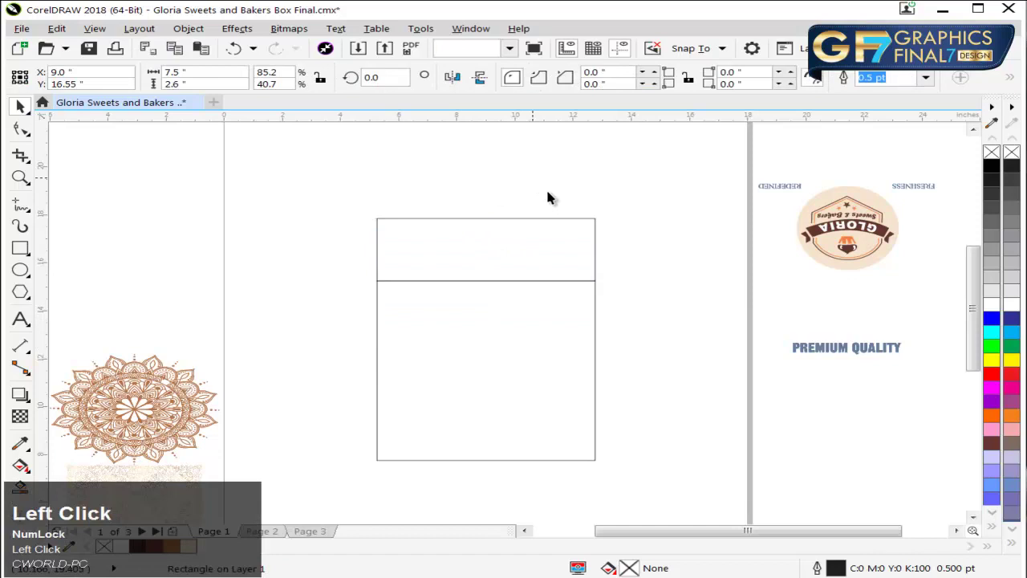
click(552, 262)
shift+click(554, 350)
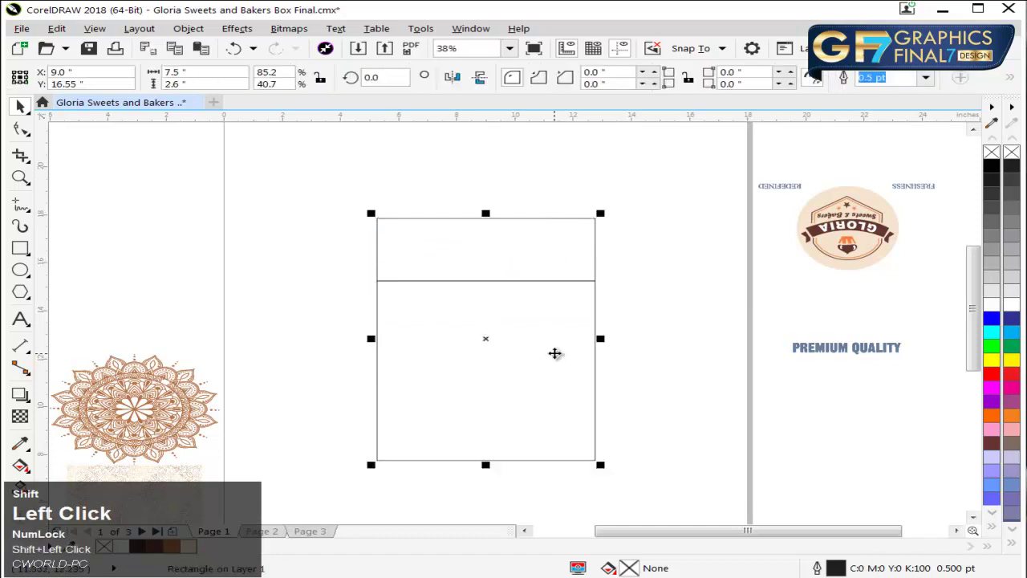
click(638, 303)
Step: Duplicate the 2.6-inch strip downward, align it to the square's bottom, and flip it to sit directly below the square
key(F3)
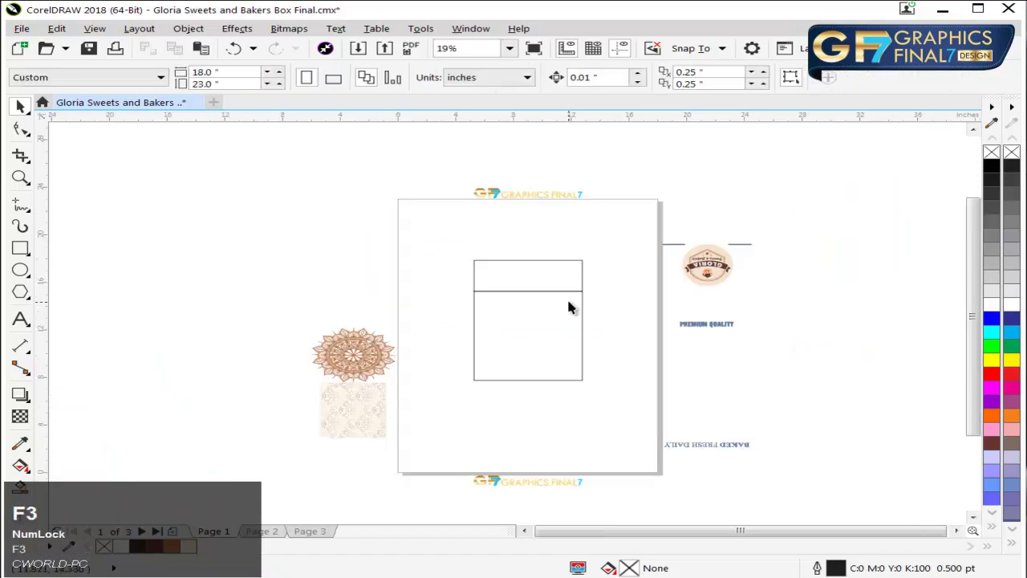
drag(567, 270, 564, 399)
right_click(564, 399)
shift+click(557, 357)
key(c)
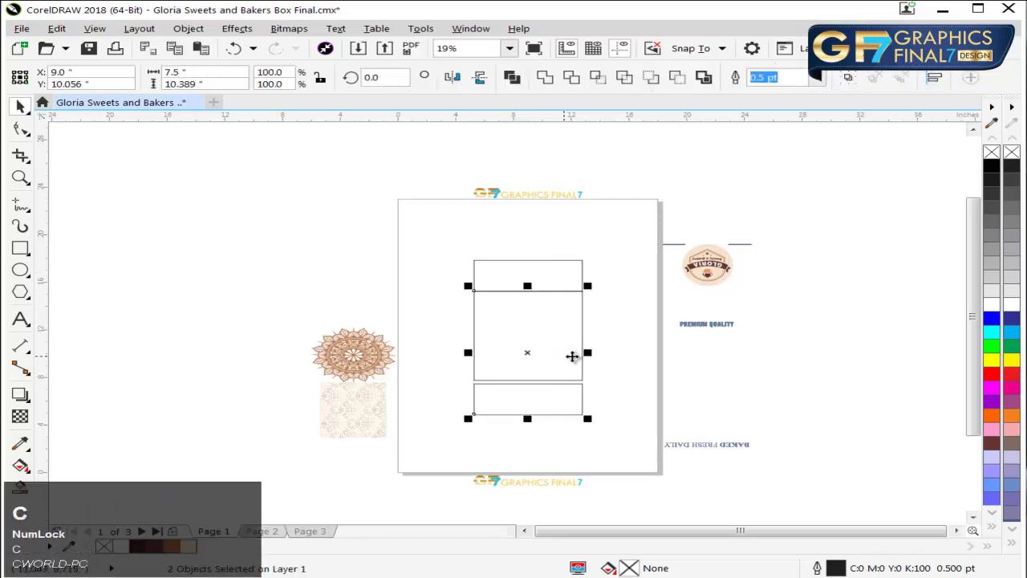
key(b)
click(601, 360)
click(527, 348)
drag(527, 344, 536, 390)
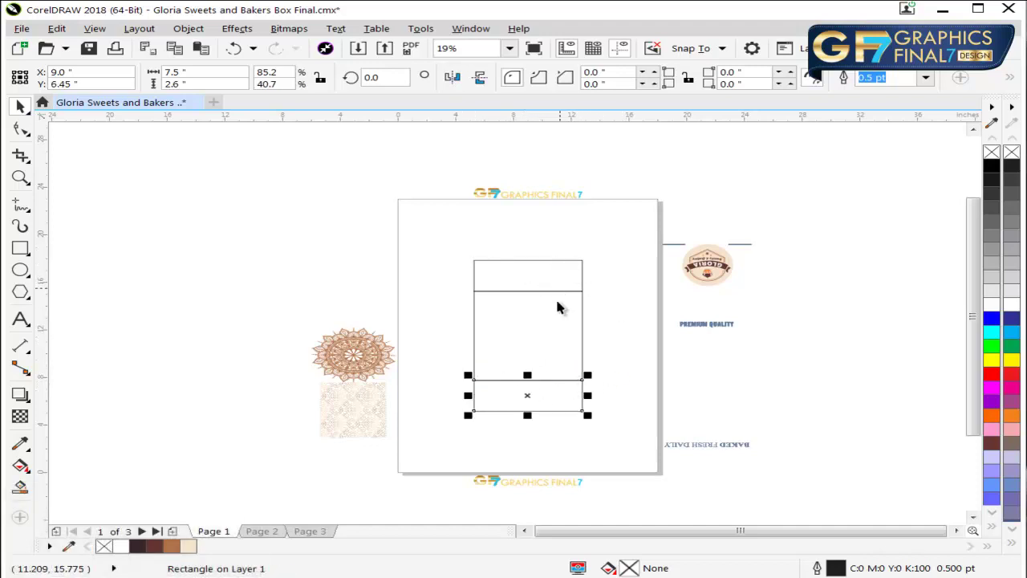
Step: Duplicate the 7.5-inch square and place the copy flush above the upper strip
drag(560, 347, 565, 231)
right_click(564, 232)
shift+click(551, 281)
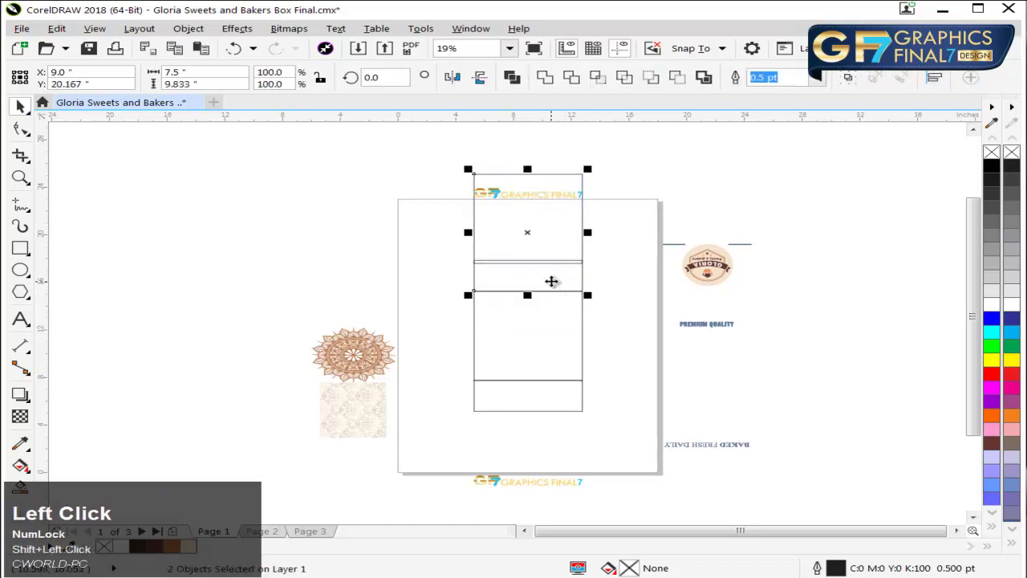
key(ctrl+z)
click(546, 289)
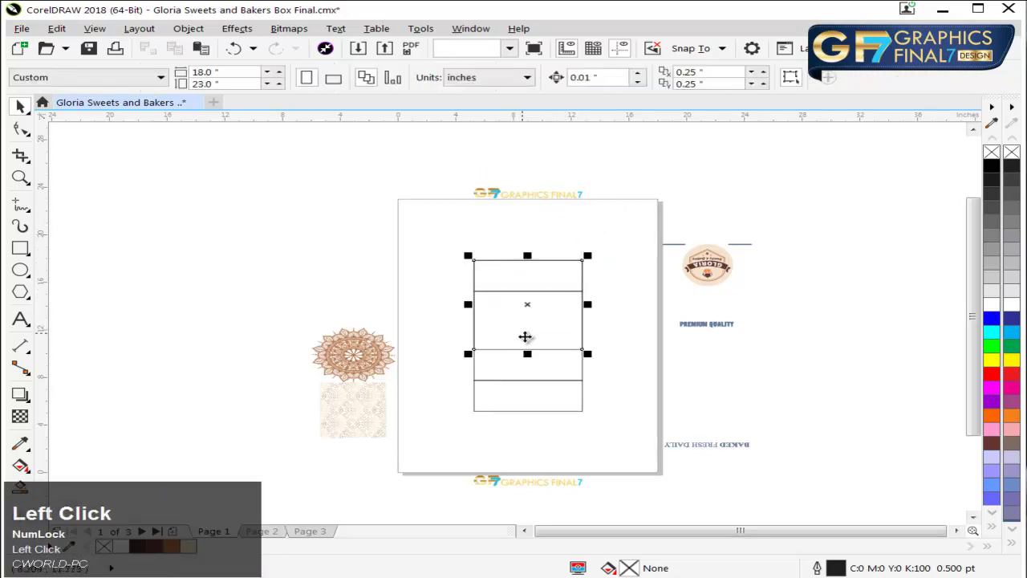
drag(526, 345, 568, 396)
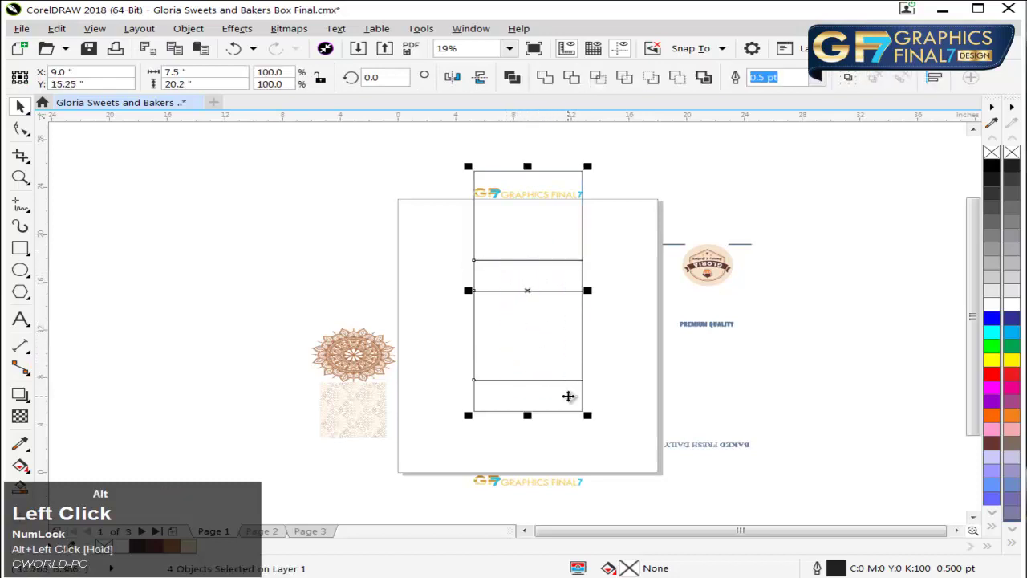
Step: Group the four stacked panels and center them on the page
key(ctrl+g)
key(p)
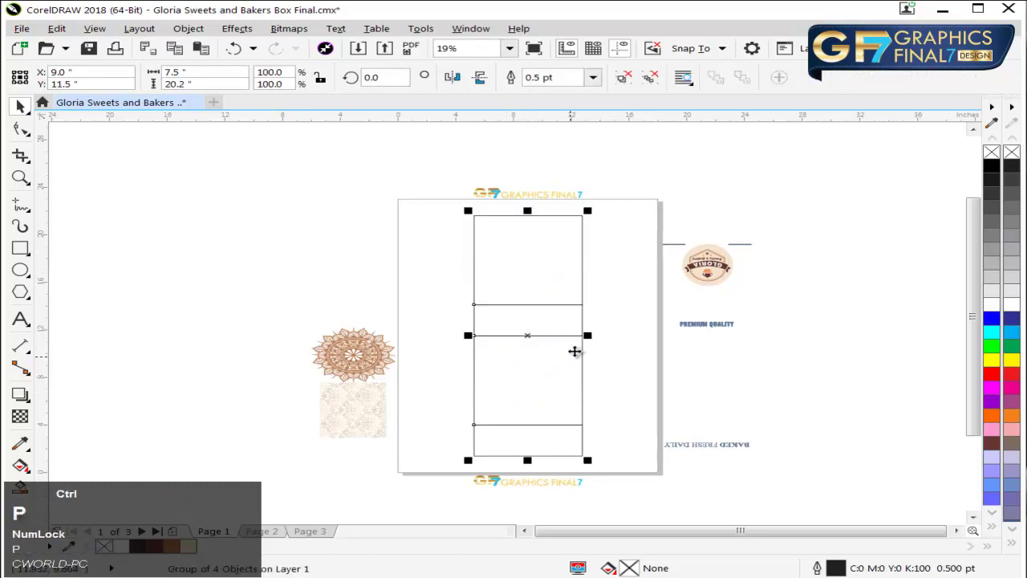
click(633, 247)
key(F2)
drag(408, 181, 681, 284)
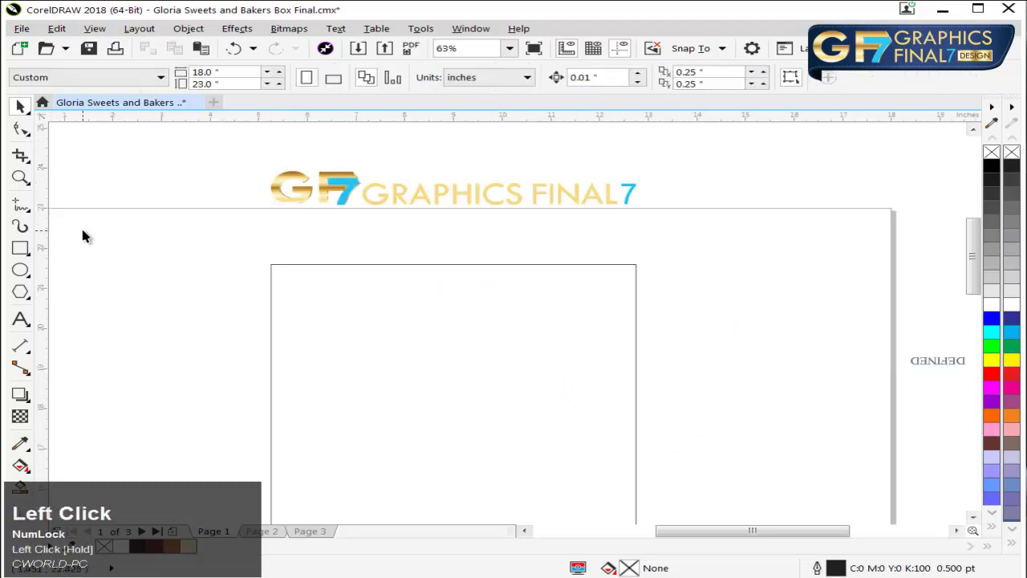
click(20, 248)
mouse_move(270, 245)
mouse_down()
mouse_move(518, 270)
mouse_move(641, 270)
mouse_up()
key(ctrl+z)
key(space)
click(364, 281)
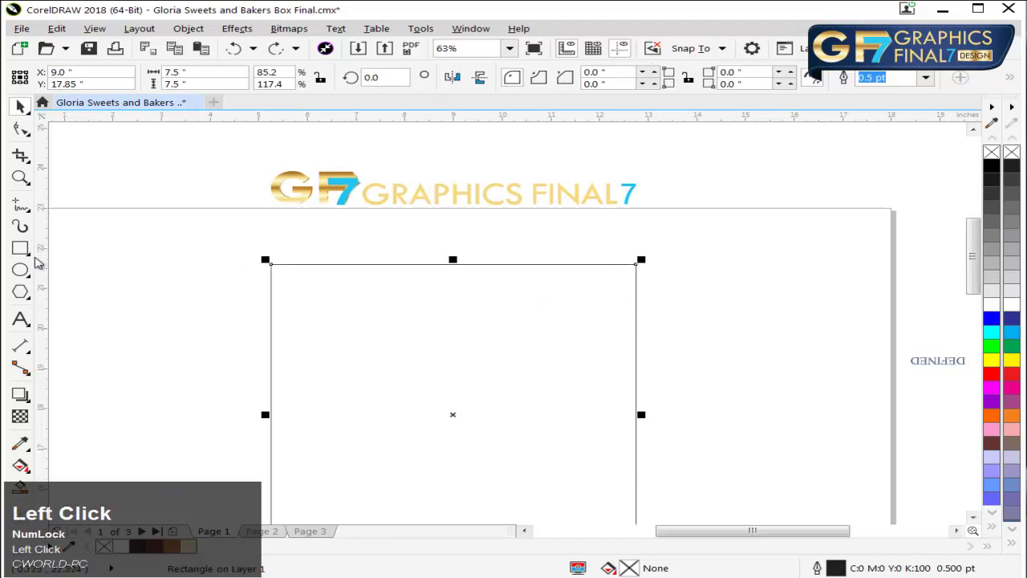
Step: Draw a rectangle along the upper square's top edge and size it to 7.5 by 0.8 inches
click(20, 248)
drag(271, 264, 636, 238)
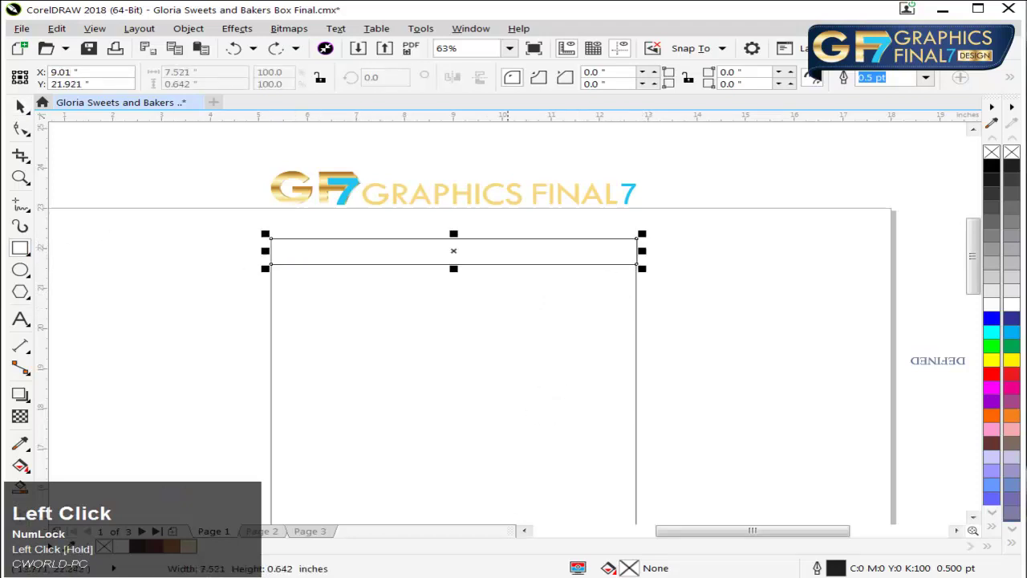
key(F9)
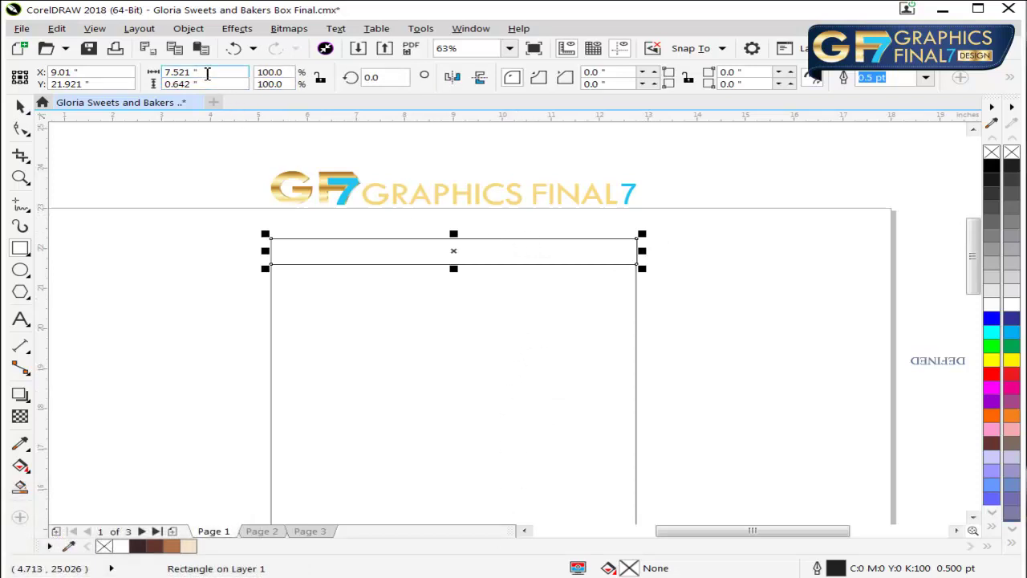
click(192, 72)
text(7.5)
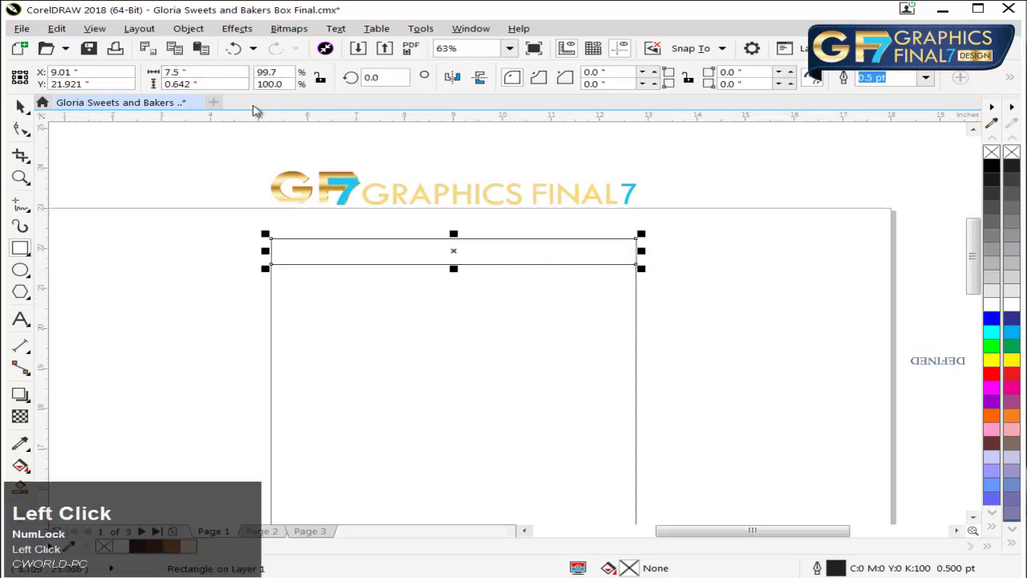
key(Tab)
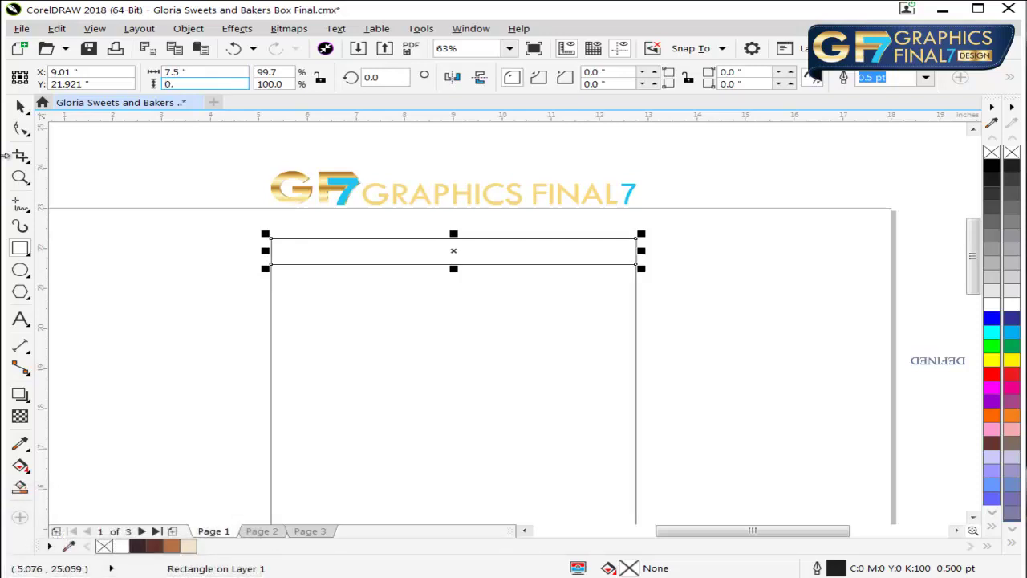
key(Return)
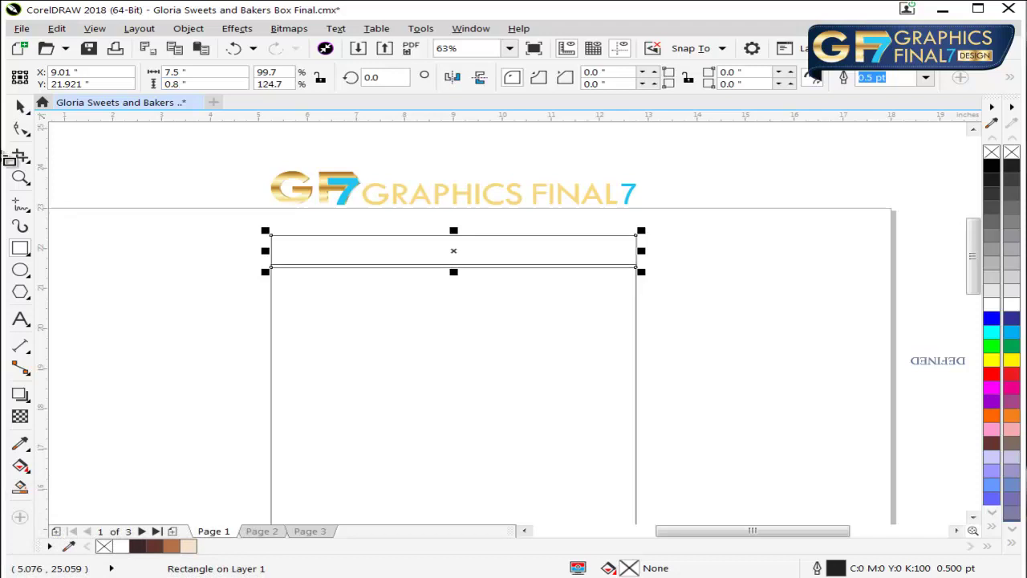
key(space)
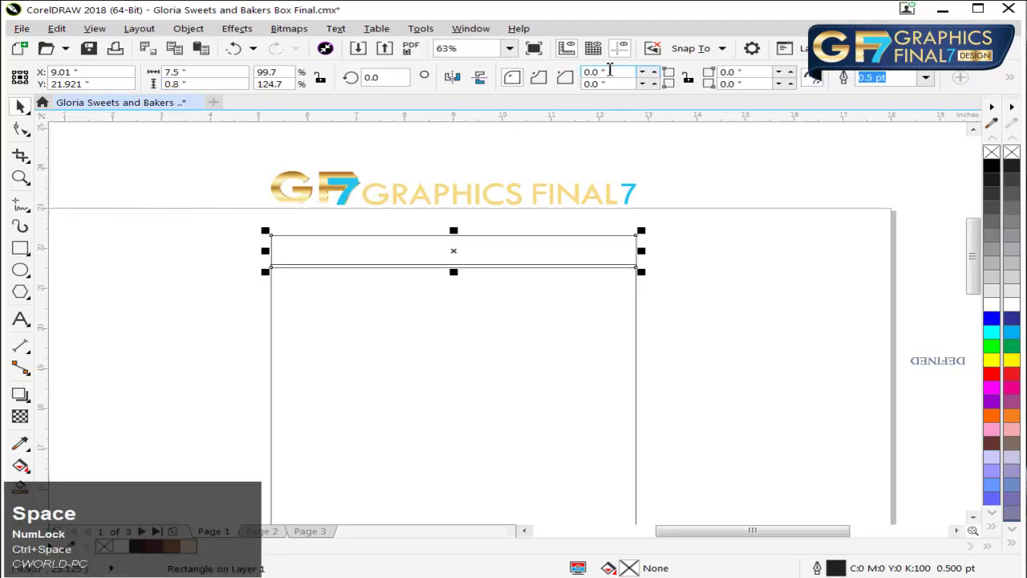
Step: Round both upper corners of the 0.8-inch rectangle with a radius value of 100
click(609, 70)
text(100)
key(Return)
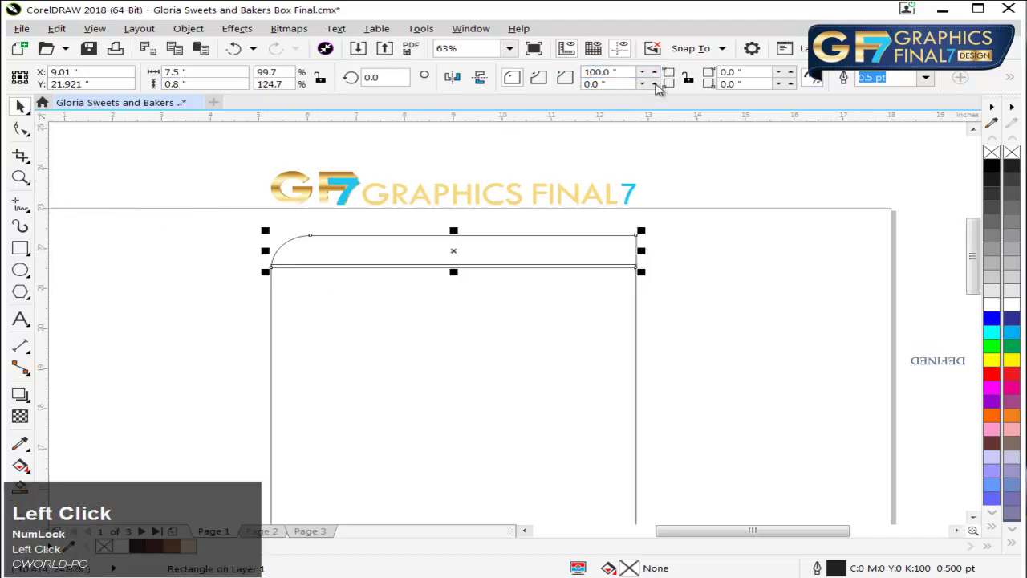
drag(770, 73, 450, 140)
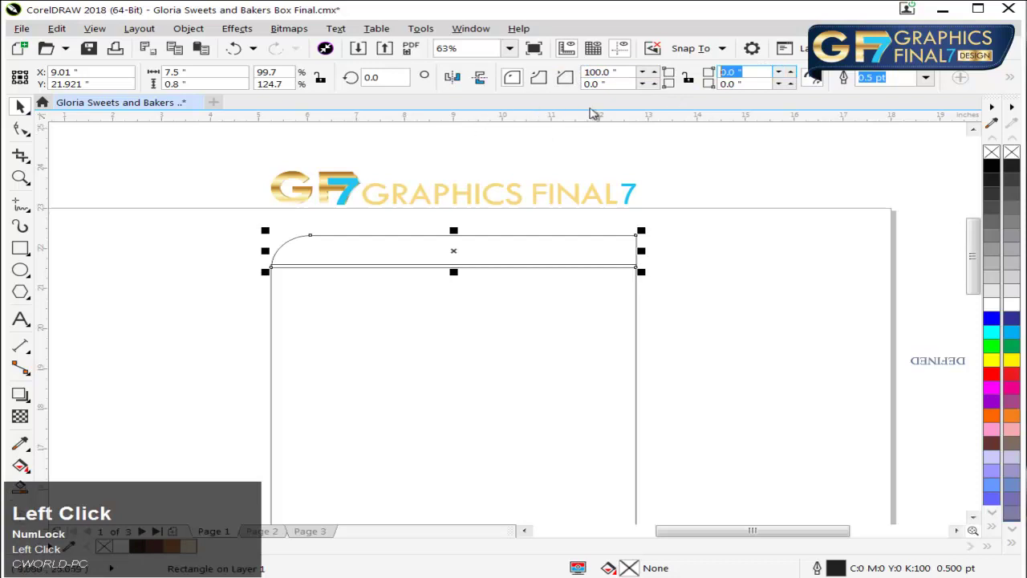
text(100)
key(Return)
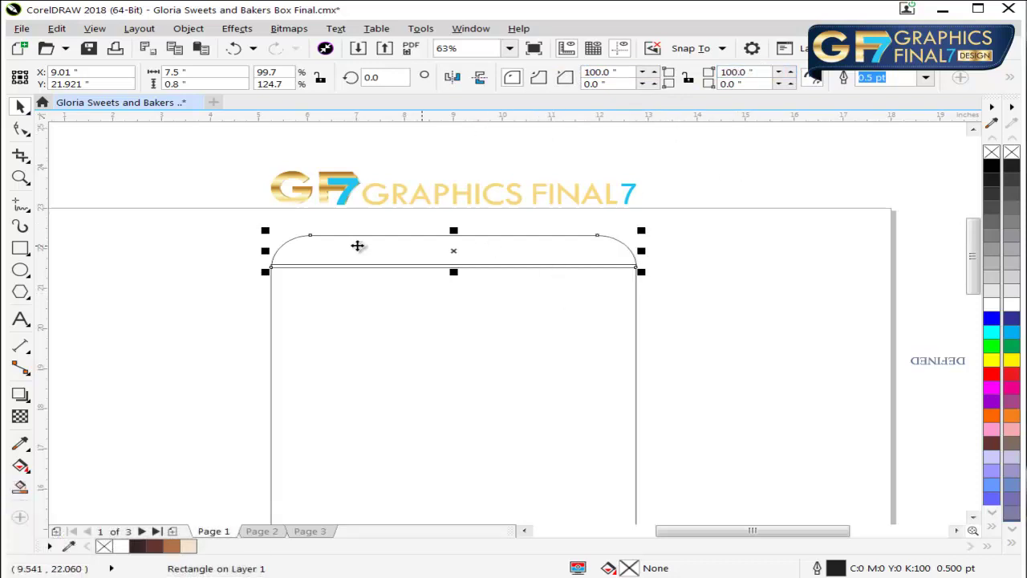
Step: Align the rounded flap to the upper square's top edge and place it directly above with its rounded corners facing up
shift+click(385, 294)
key(t)
click(417, 302)
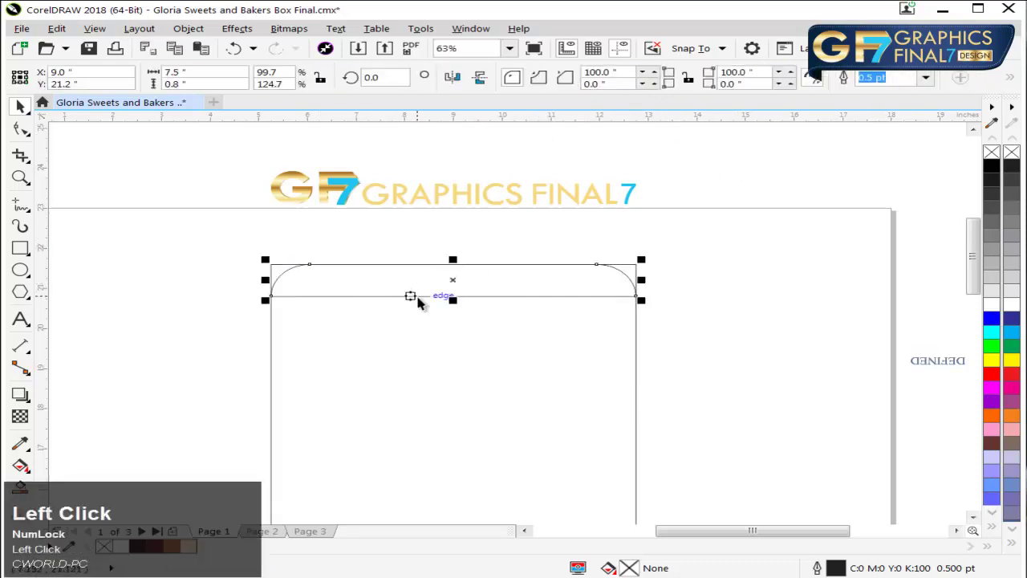
drag(453, 300, 454, 229)
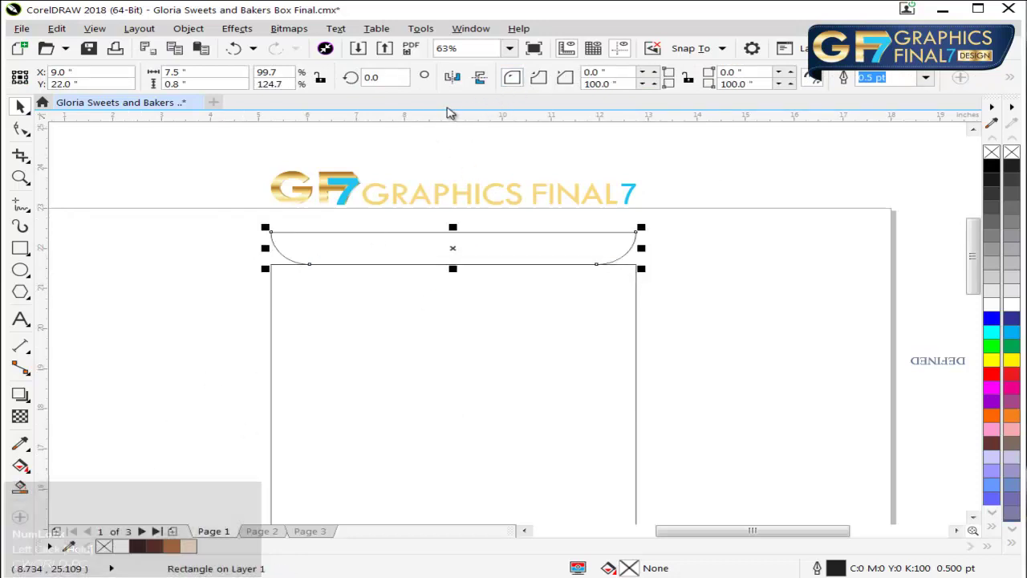
click(537, 161)
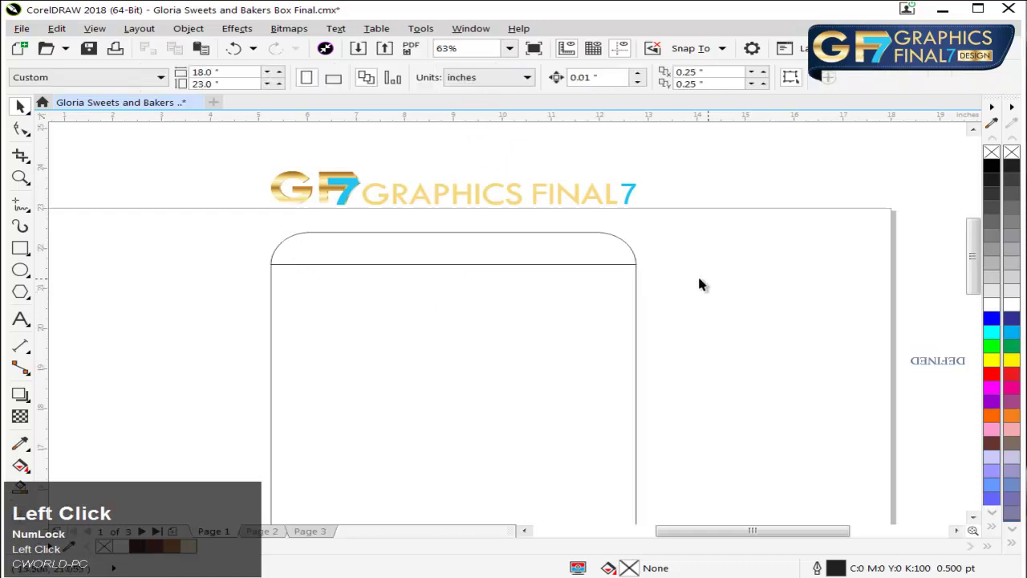
Step: Duplicate the middle 2.6-inch strip and rotate the copy 90 degrees beside the stacked panels
key(F4)
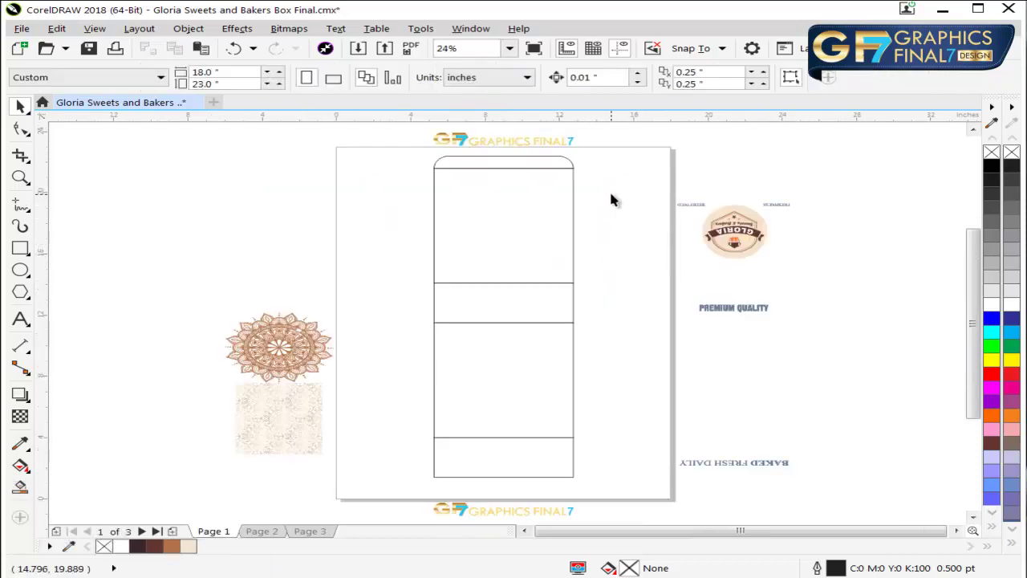
click(547, 311)
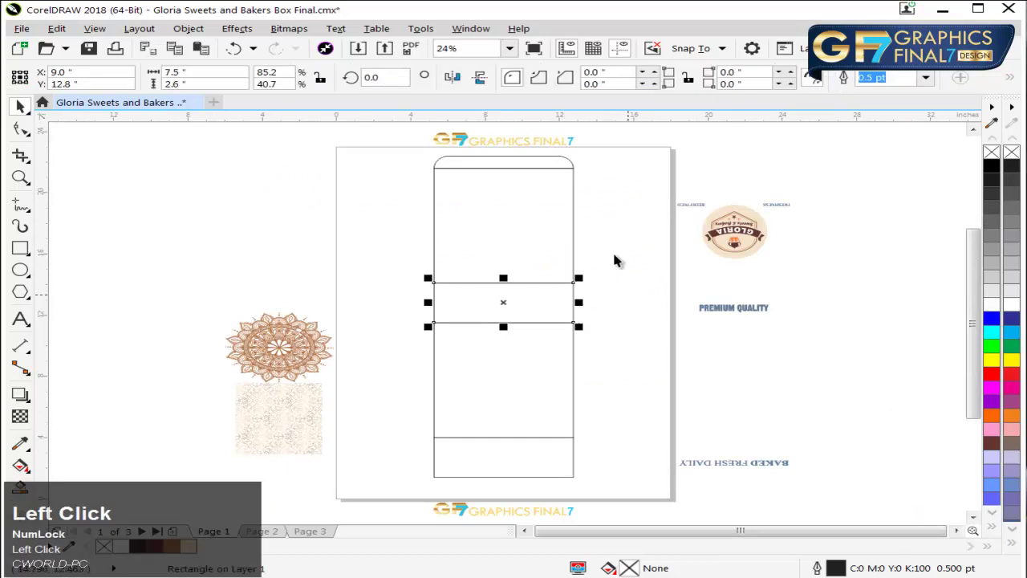
drag(527, 306, 626, 228)
right_click(609, 306)
click(666, 326)
Step: Align the rotated strip to the upper square's right edge and flip it outward so it adjoins that edge
shift+click(559, 224)
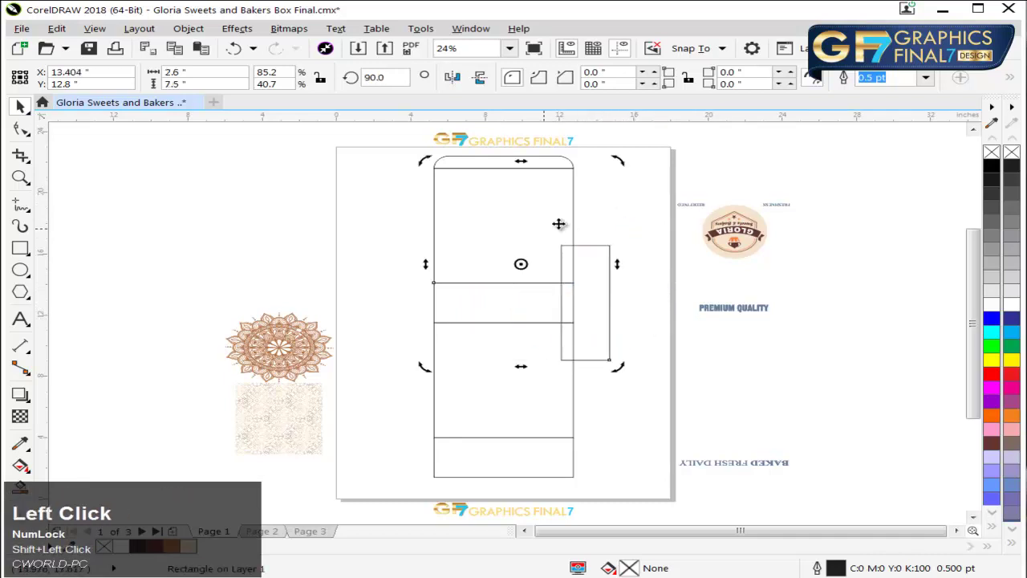
key(e)
key(r)
click(625, 190)
click(543, 217)
drag(520, 225, 612, 290)
click(673, 153)
Step: Duplicate the upper side panel downward and align the copy vertically with the lower square
click(599, 217)
ctrl+right_click(611, 290)
shift+click(541, 360)
key(e)
click(665, 330)
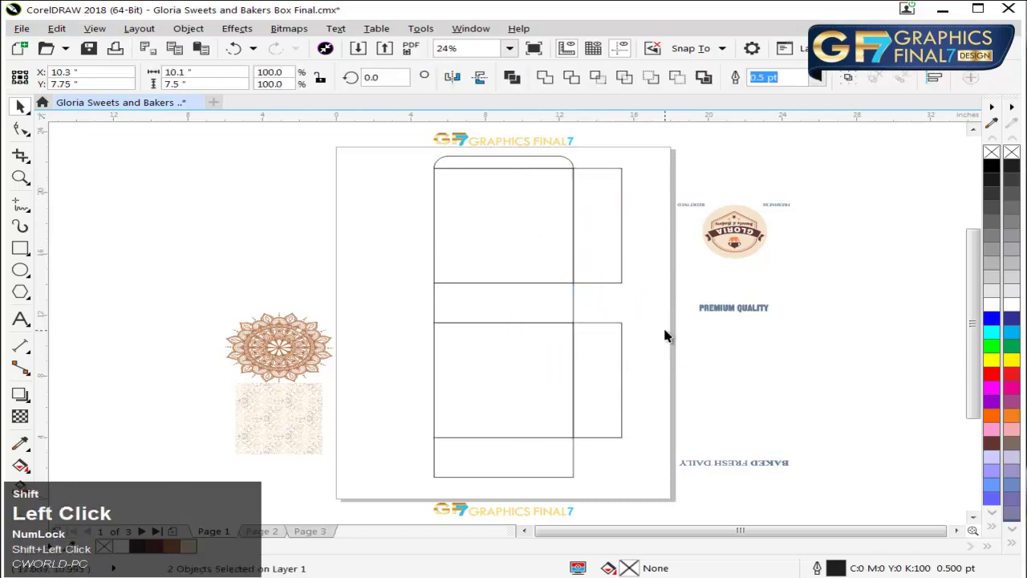
Step: Create a mirrored copy of the middle strip on its right side, about 2.6 inches wide, between the two side panels
click(523, 310)
click(429, 300)
drag(427, 299, 617, 292)
right_click(617, 291)
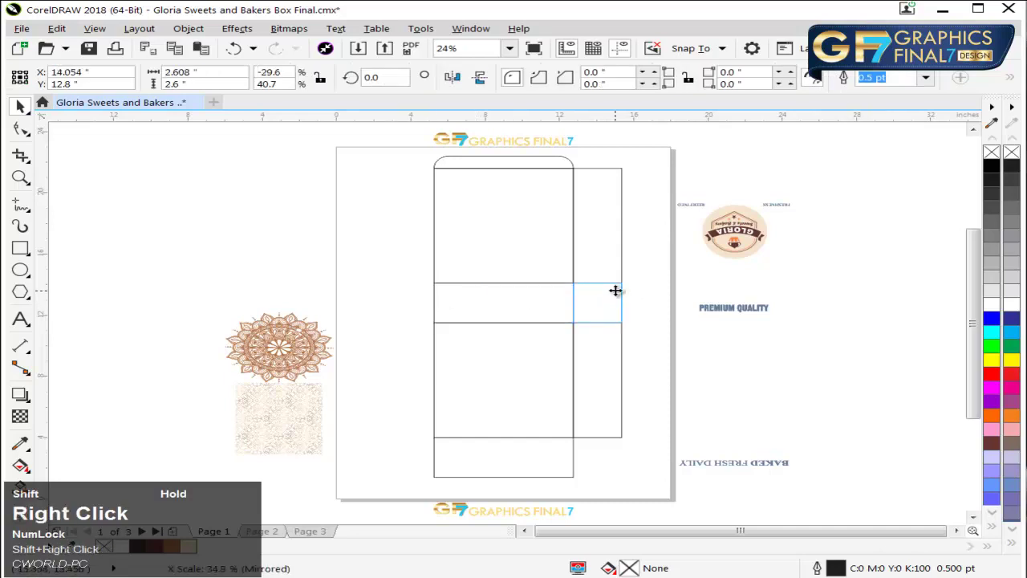
Step: Set the width of the small panel between the two right side panels to 2.6 inches
shift+click(204, 73)
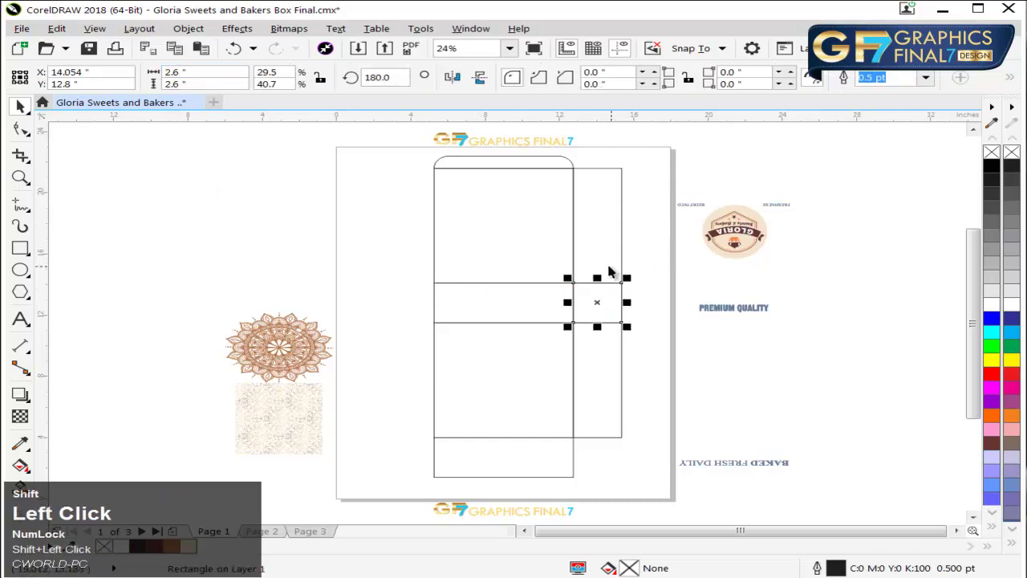
click(646, 312)
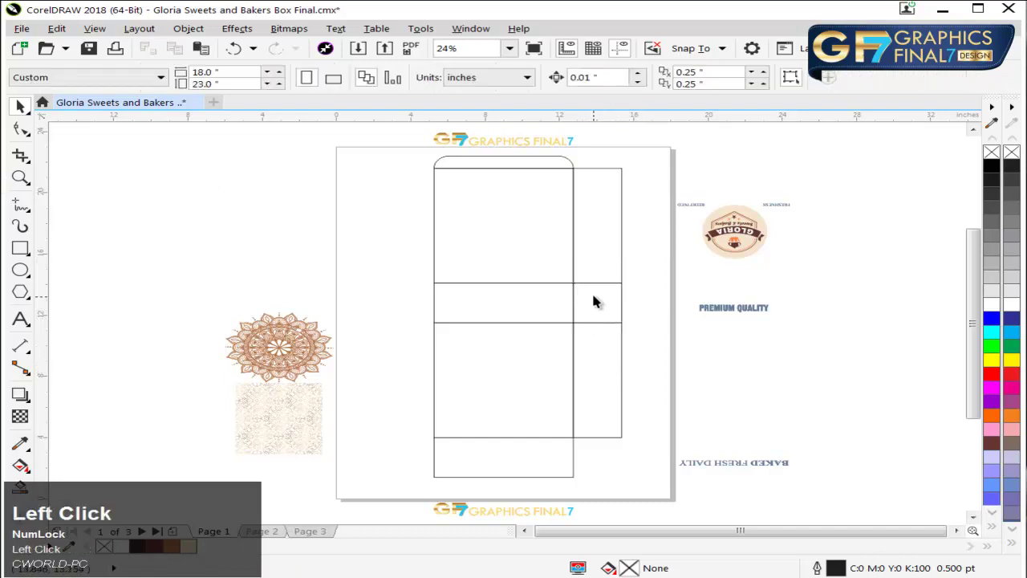
drag(593, 295, 601, 367)
right_click(601, 368)
key(ctrl+z)
click(662, 340)
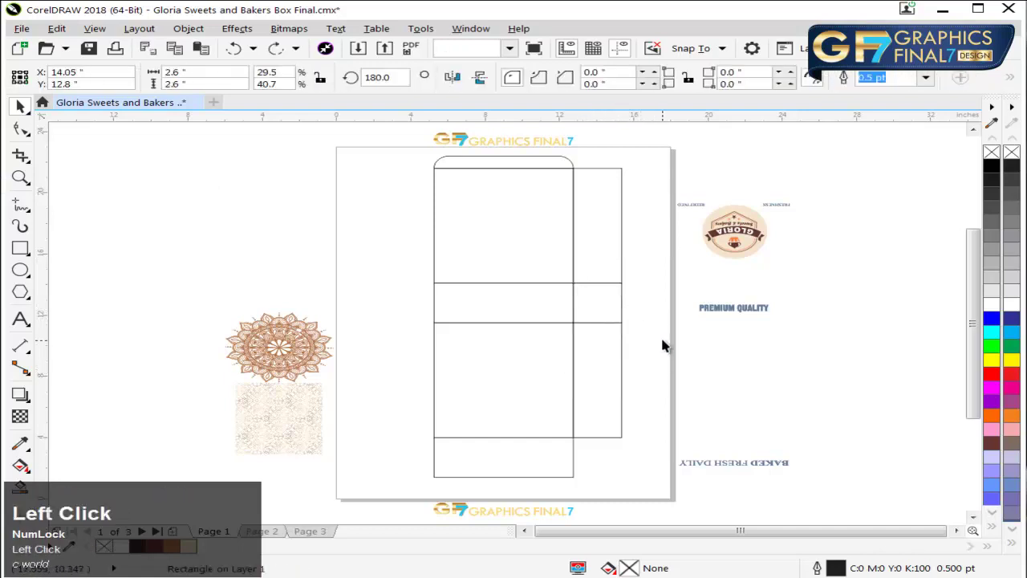
Step: Draw a straight vertical line about 5.46 inches long inside the lower right side panel
key(F2)
drag(678, 299, 522, 492)
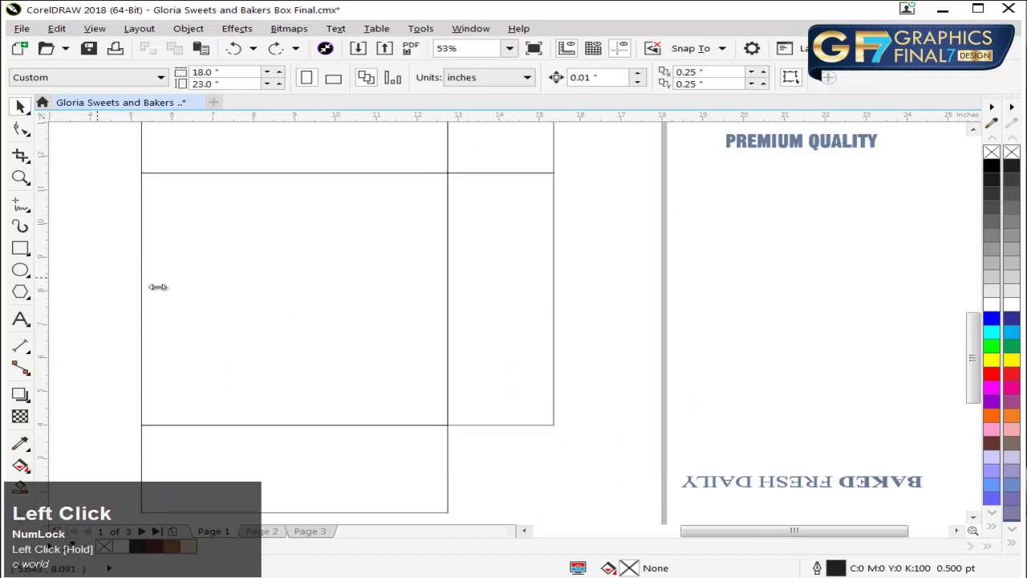
click(26, 210)
click(502, 202)
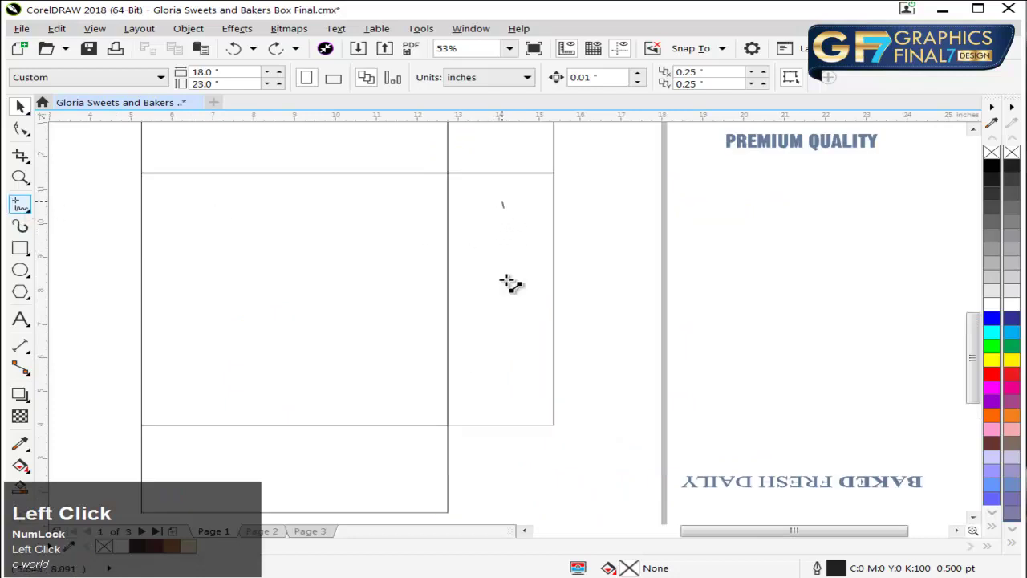
ctrl+click(514, 386)
key(ctrl+space)
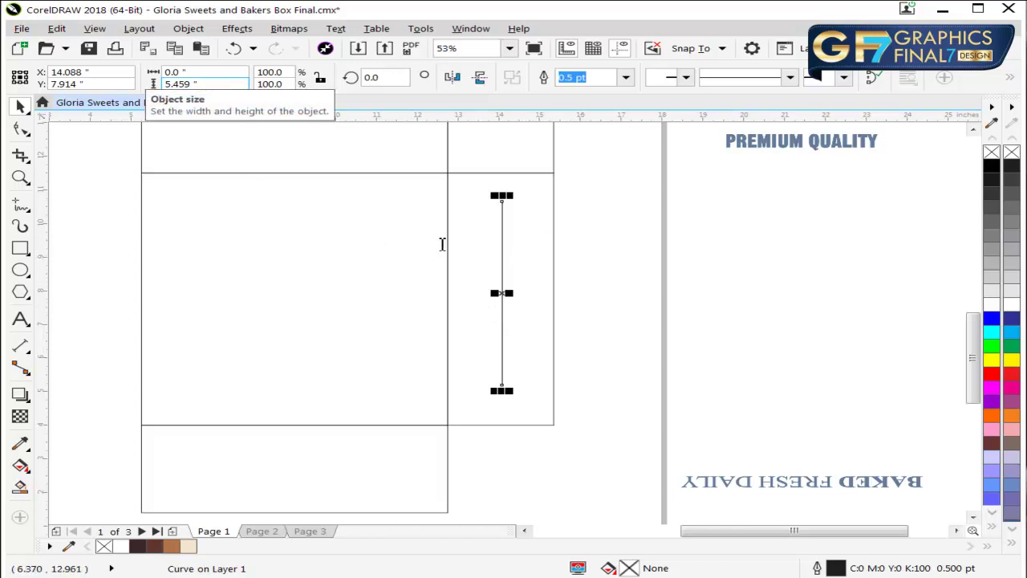
Step: Set the vertical line's length to 5 inches and centre it in the lower right side panel
key(F9)
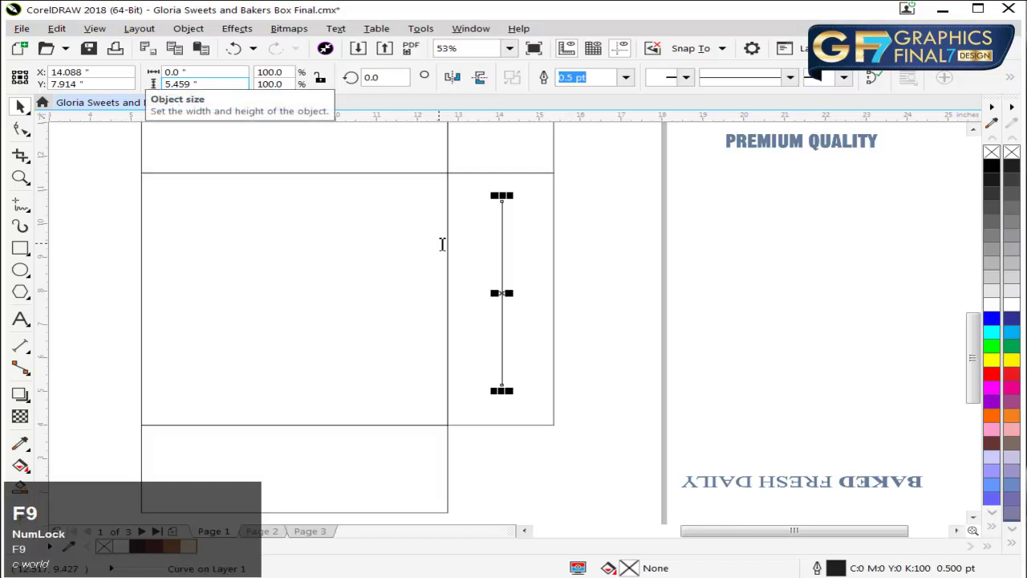
click(196, 83)
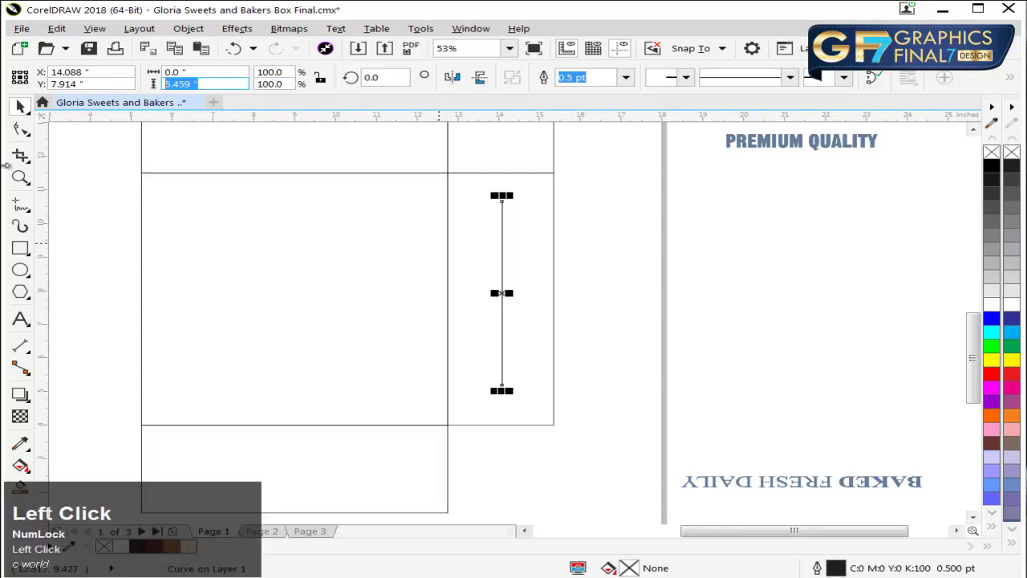
text(5)
key(Return)
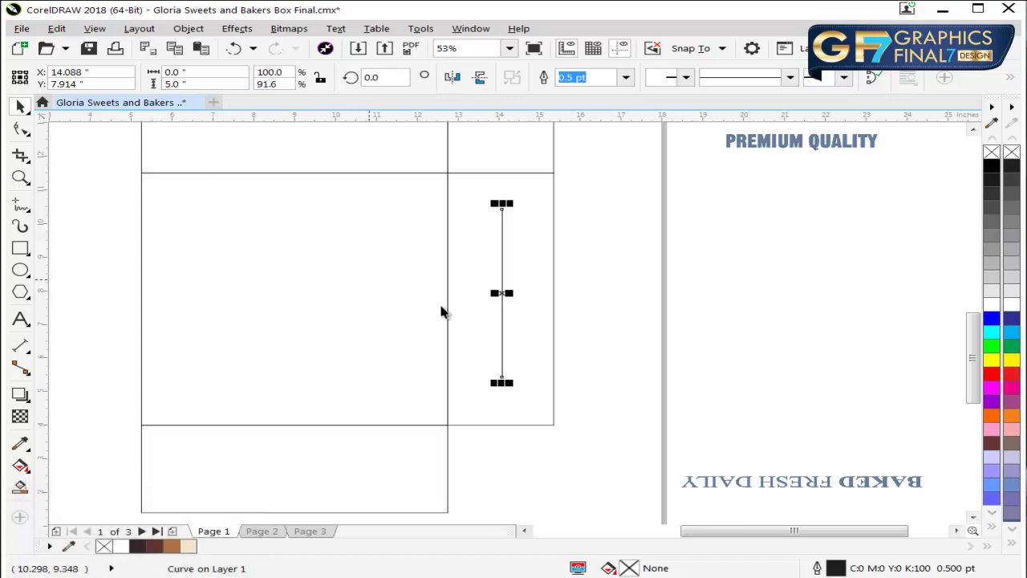
click(531, 267)
click(511, 227)
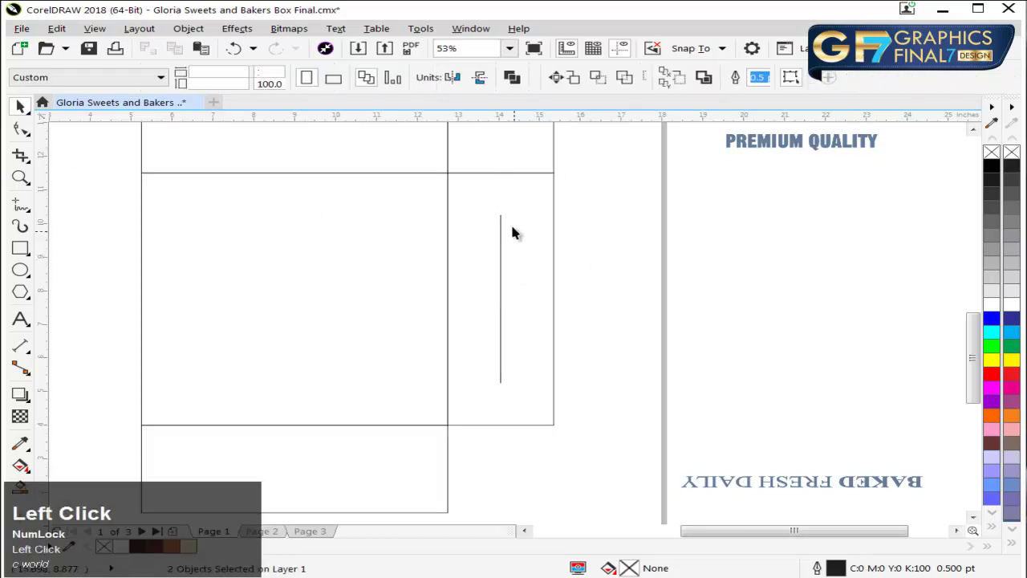
Step: Copy the 5-inch line straight up into the upper right side panel and align it vertically with that panel's centre
key(F3)
key(F4)
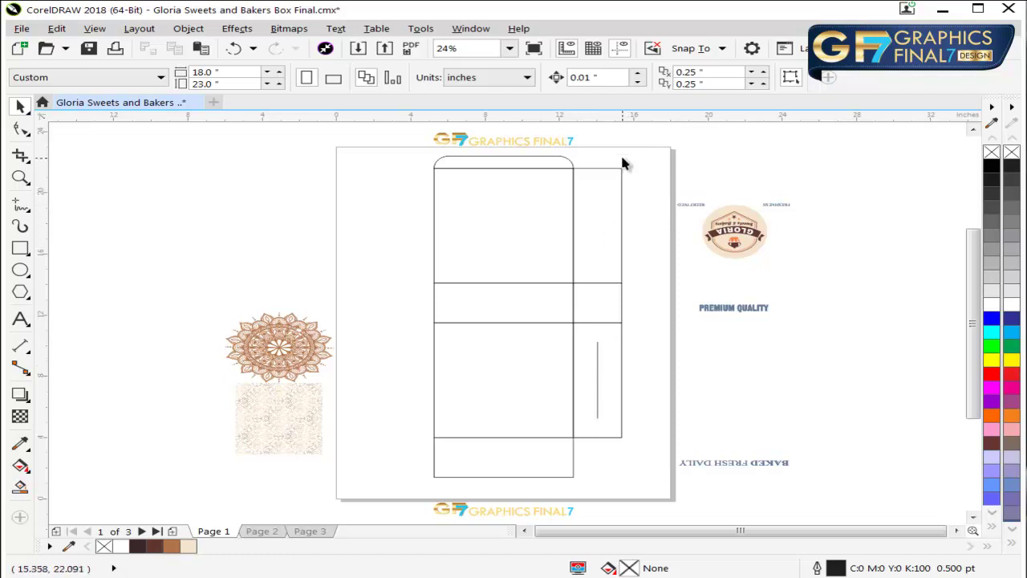
drag(596, 353, 598, 217)
ctrl+right_click(598, 217)
shift+click(622, 181)
key(e)
Step: Colour the upper vertical line red (C0 M100 Y100 K0) and close the duplicate colour palette
key(F2)
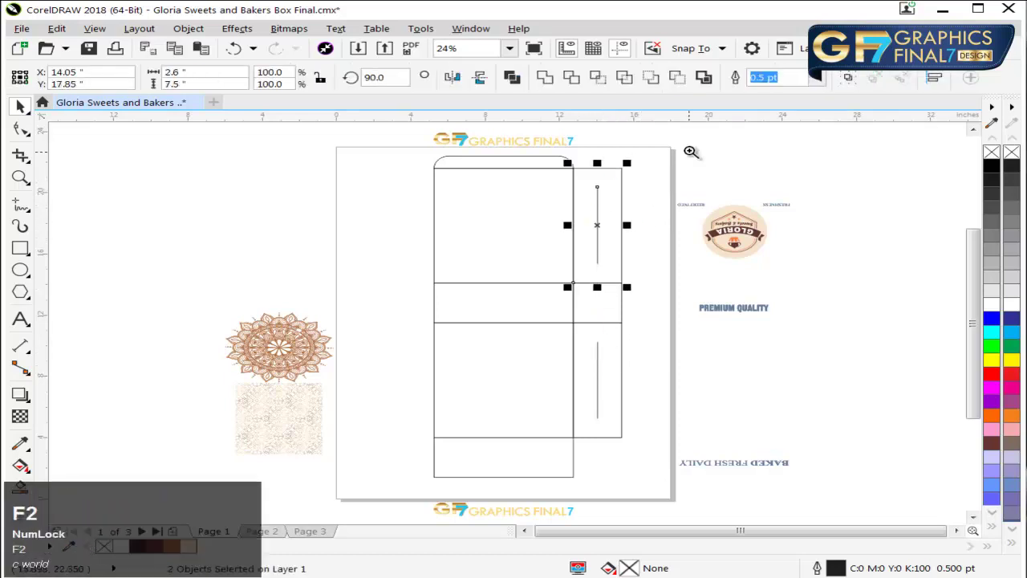
click(647, 269)
click(629, 228)
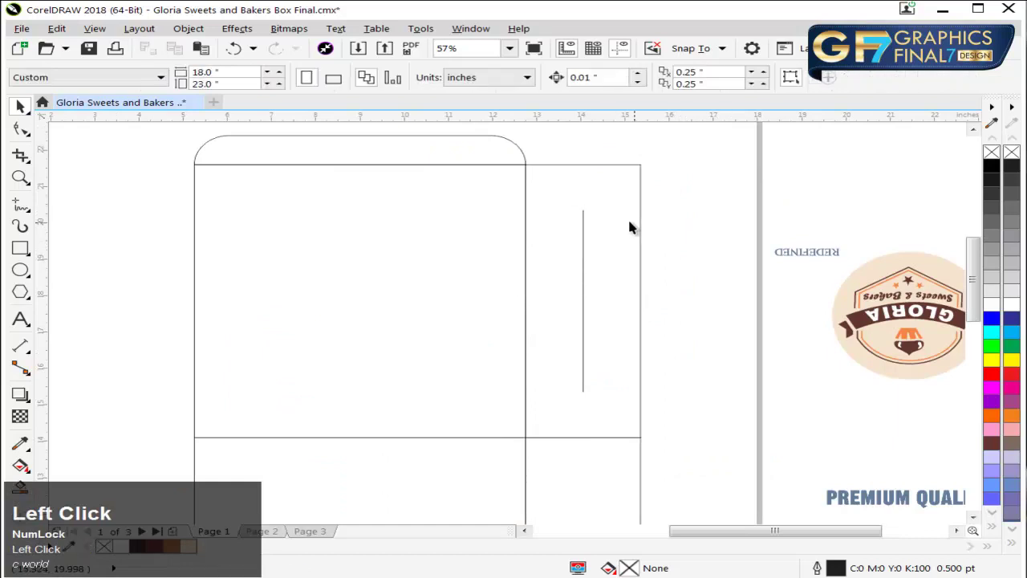
click(584, 221)
right_click(1007, 379)
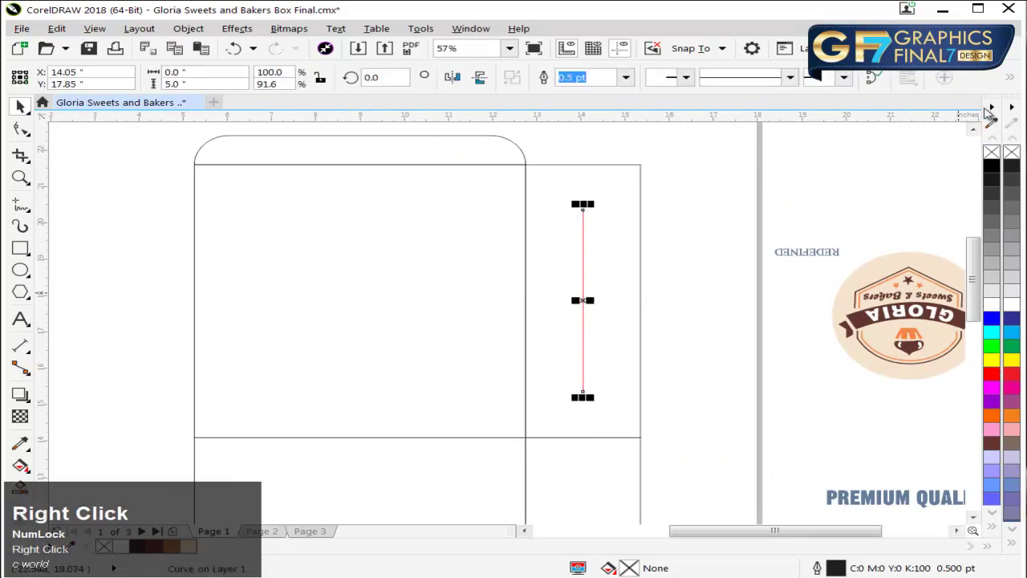
drag(811, 135, 828, 146)
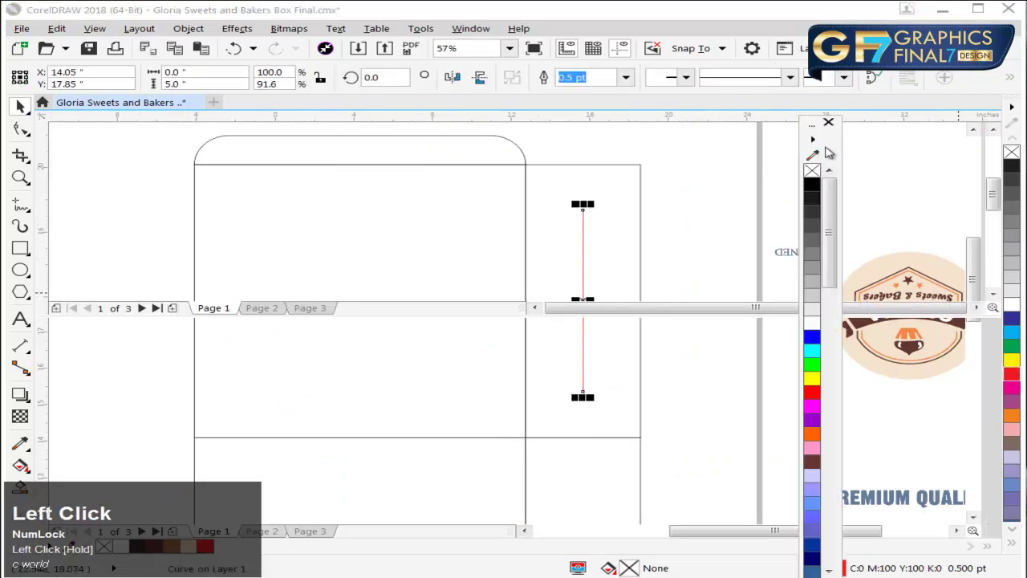
click(837, 124)
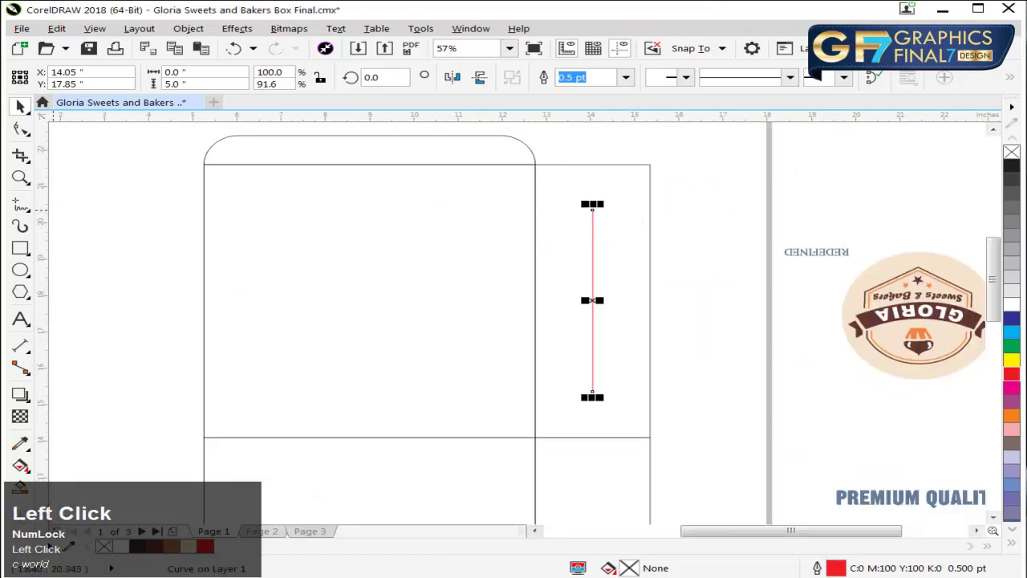
Step: Place a copy of the red line about 0.5 inch to the right of the original in the upper side panel
drag(592, 309, 697, 300)
ctrl+right_click(697, 300)
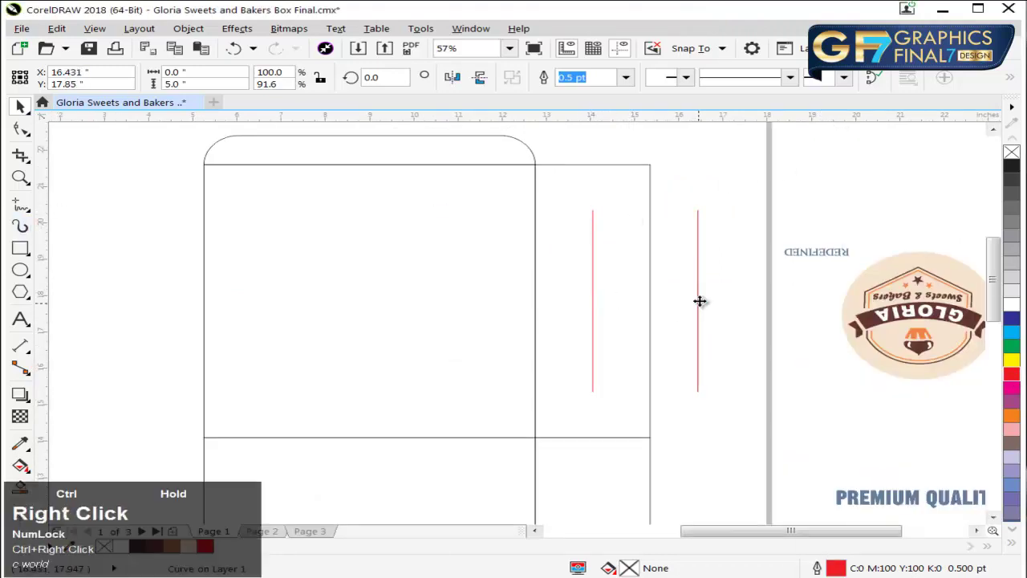
click(592, 256)
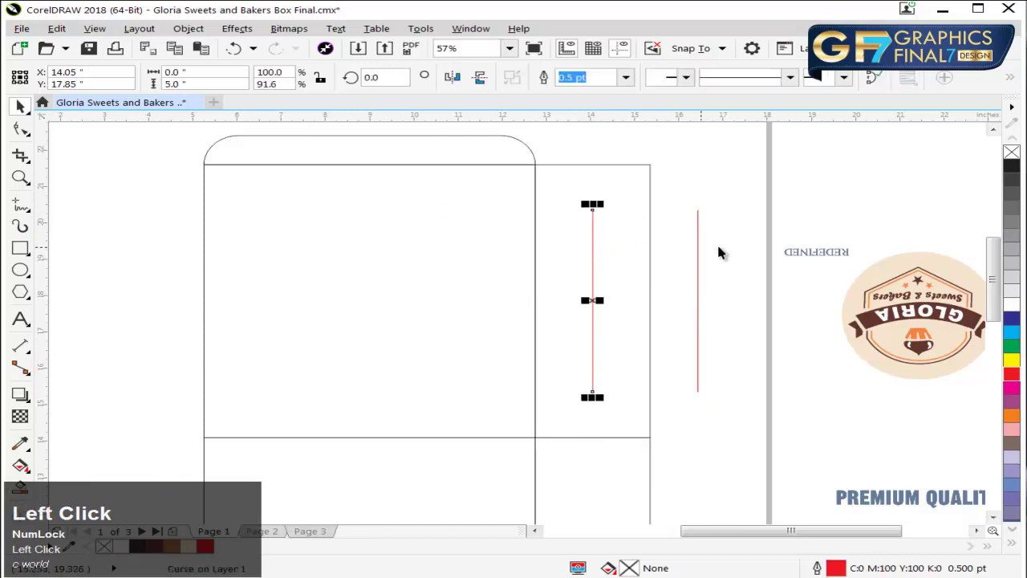
drag(696, 229, 592, 233)
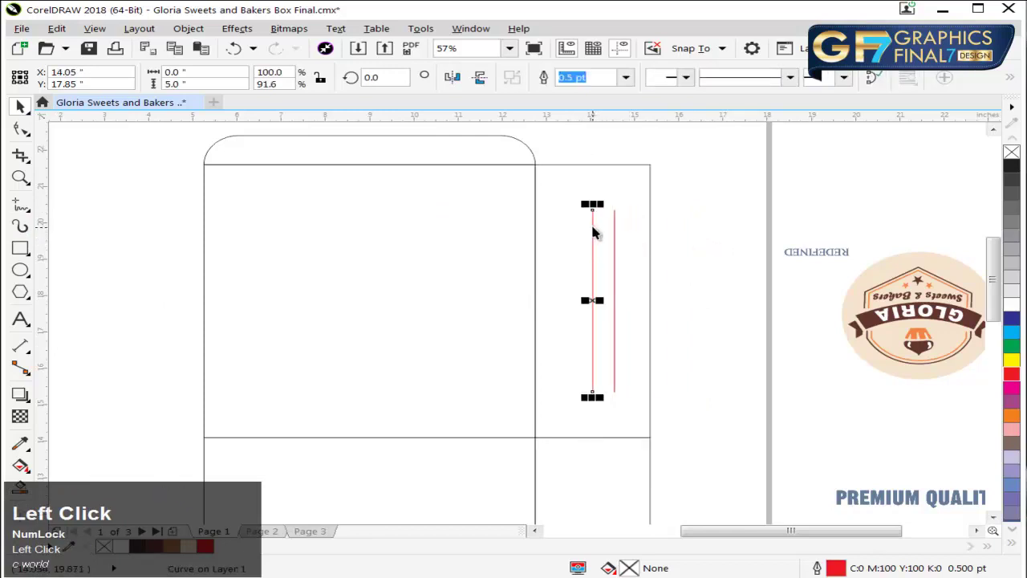
Step: Set the length of the red line at the centre of the upper side panel to 4.75 inches
double_click(219, 84)
text(4.75)
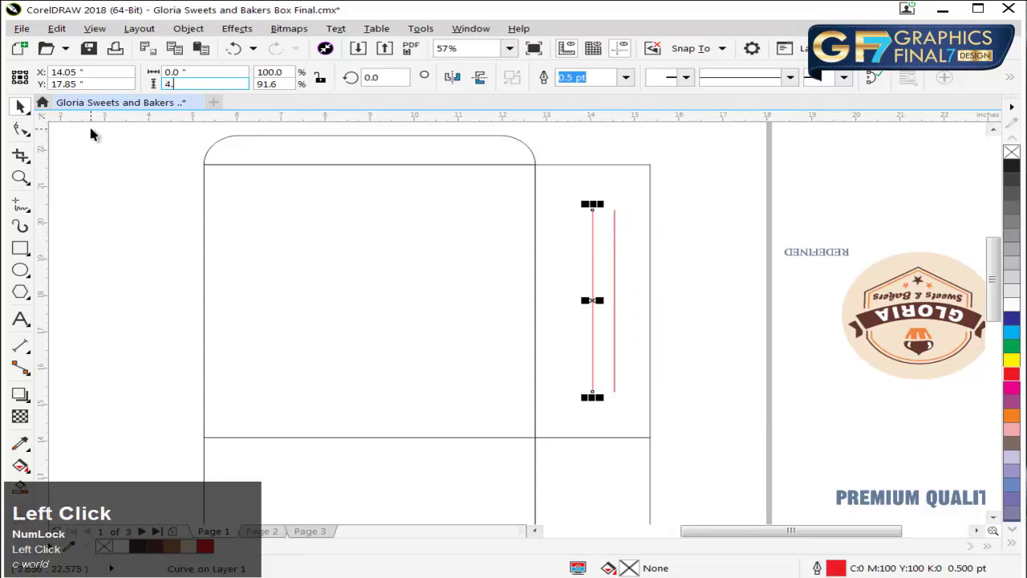
key(Return)
click(670, 198)
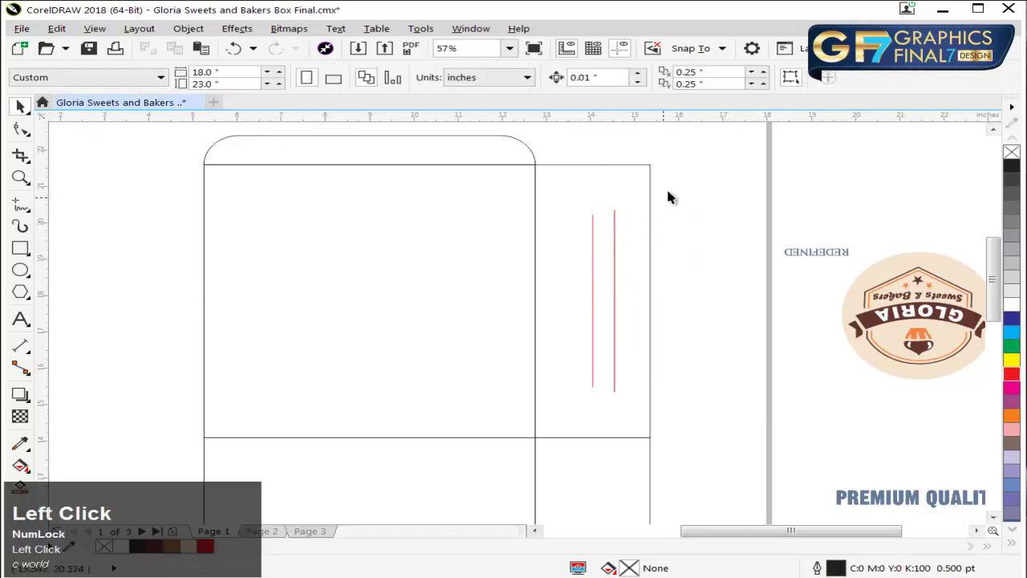
Step: Delete the copied red line to the right of the upper side panel's centre line
click(538, 388)
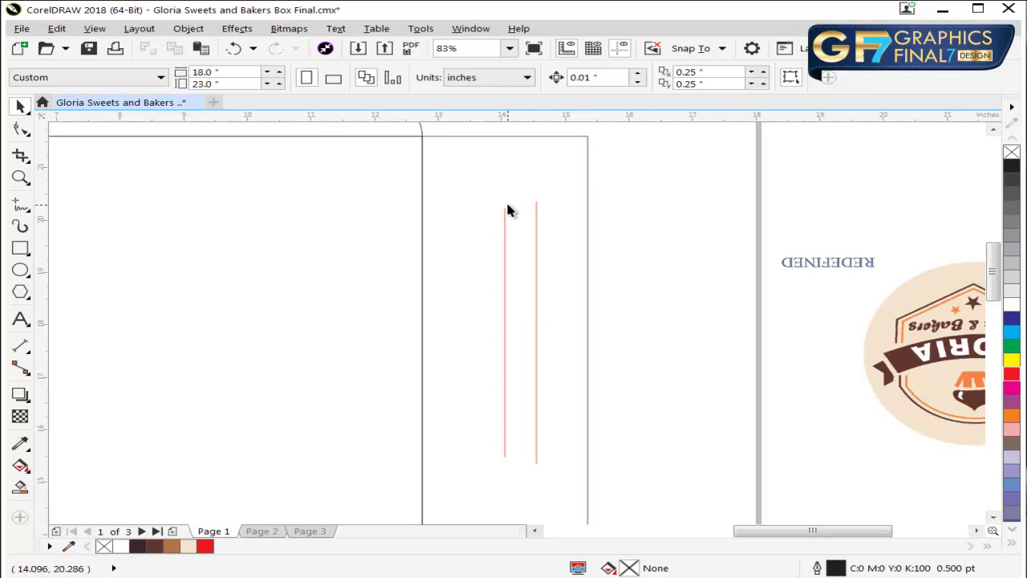
click(534, 249)
click(535, 248)
key(Delete)
key(F3)
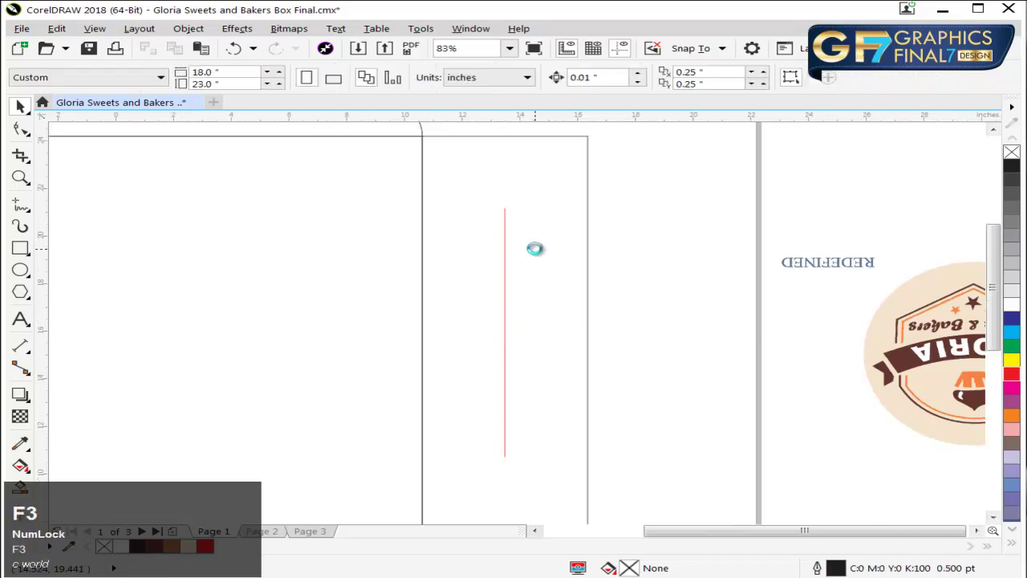
Step: Draw a guide rectangle about 1.14 by 3.53 inches across the outer edge of the upper side panel
drag(634, 166, 373, 384)
key(F3)
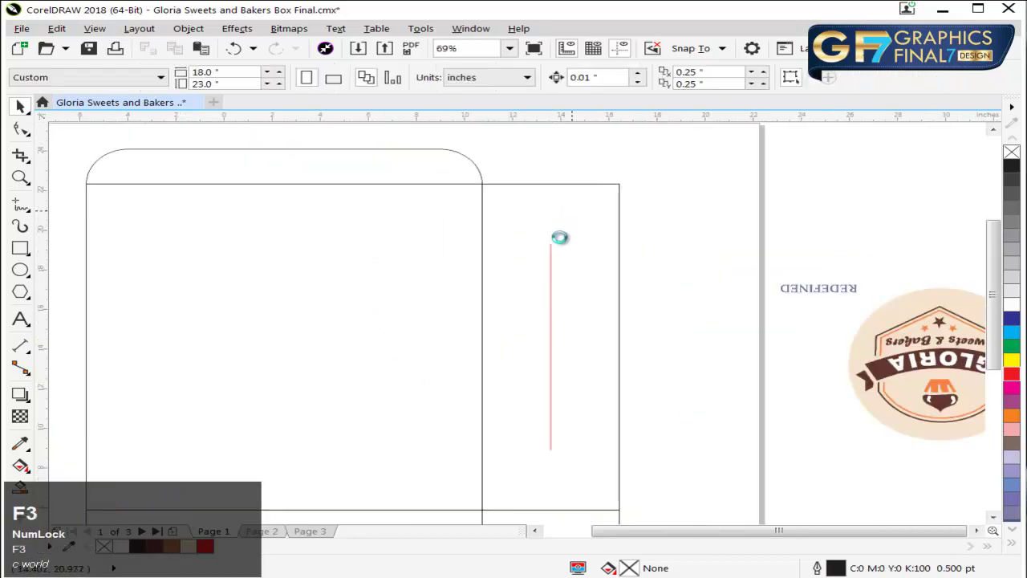
key(F2)
click(463, 177)
click(21, 248)
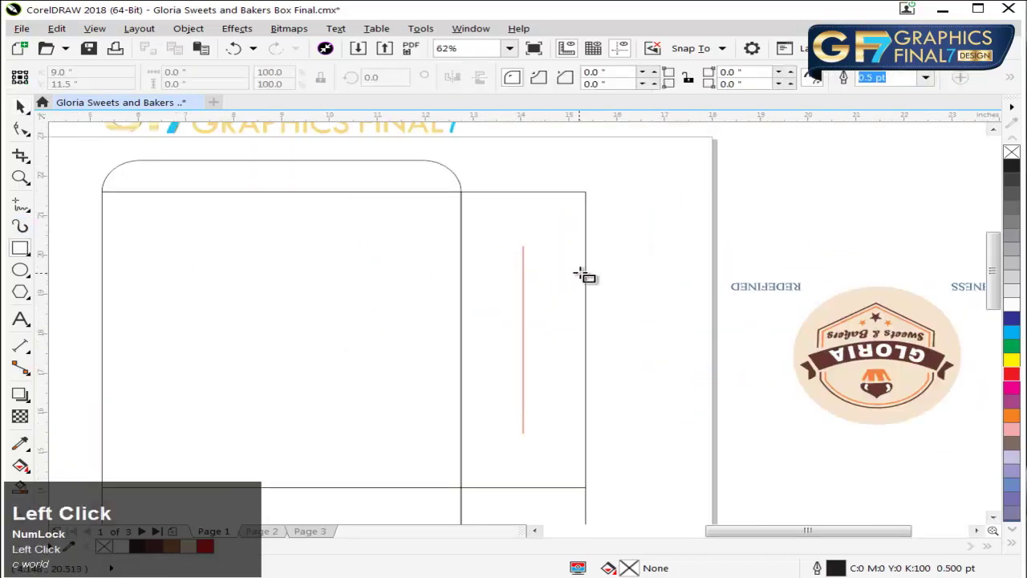
mouse_move(549, 256)
mouse_down()
mouse_move(605, 372)
mouse_move(602, 396)
mouse_up()
key(ctrl+space)
Step: Set the guide rectangle's height to 3.75 inches and align it vertically with the upper side panel's centre
click(192, 83)
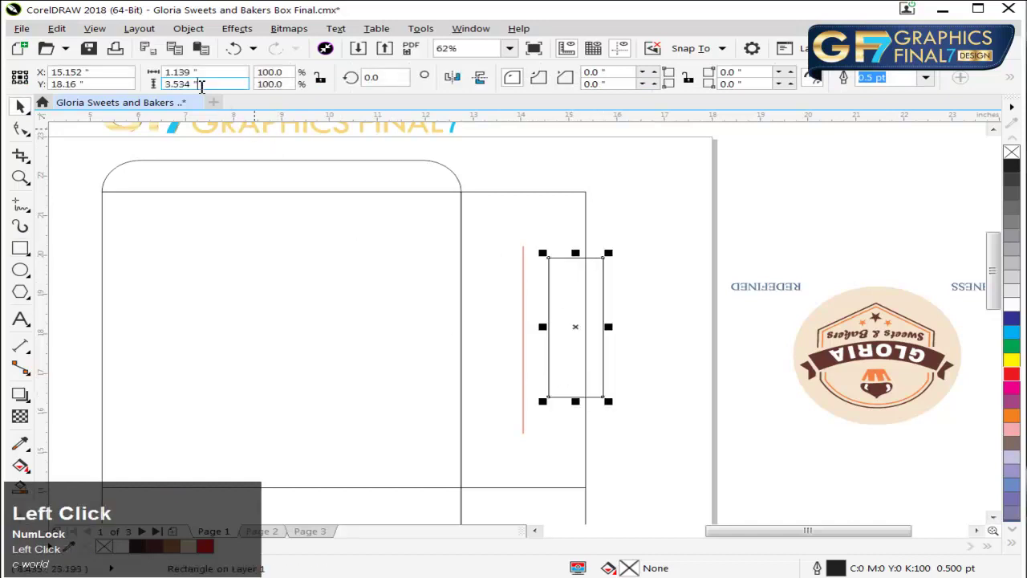
text(3.75)
key(Return)
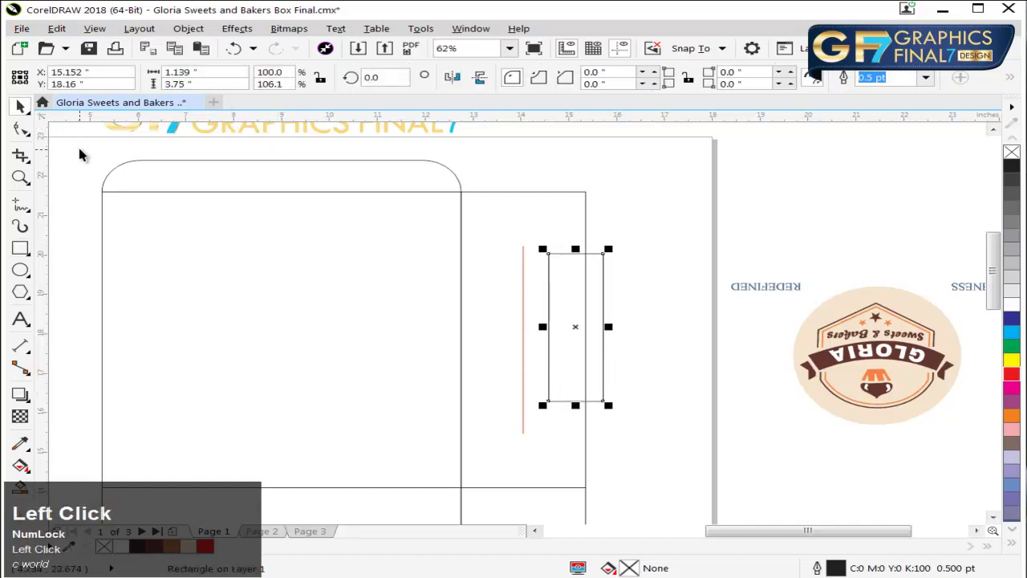
shift+click(585, 225)
key(e)
click(679, 216)
Step: Convert the upper side panel to curves and move its two outer corner nodes to the guide rectangle's upper and lower edges
click(585, 254)
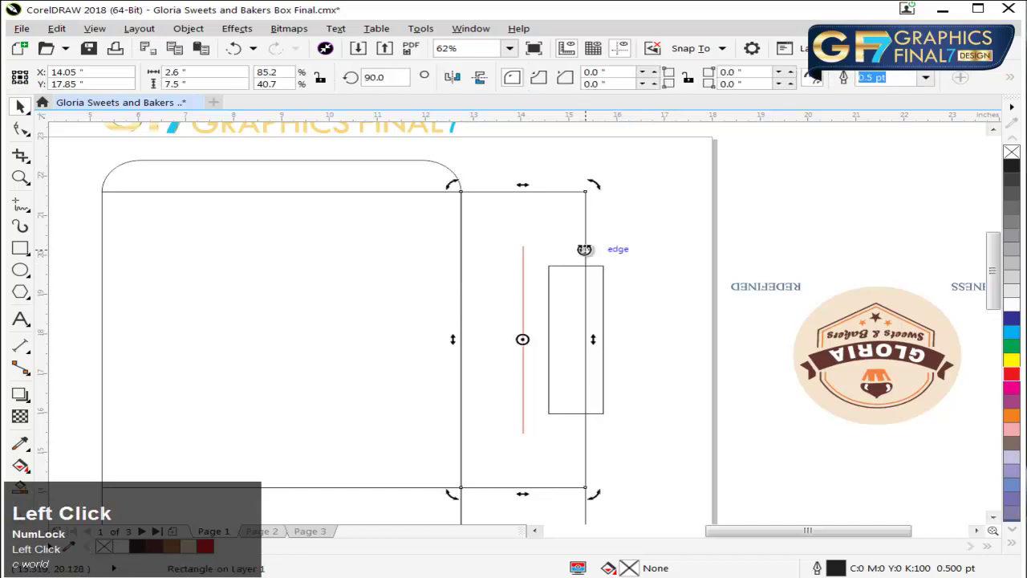
click(22, 131)
key(ctrl+q)
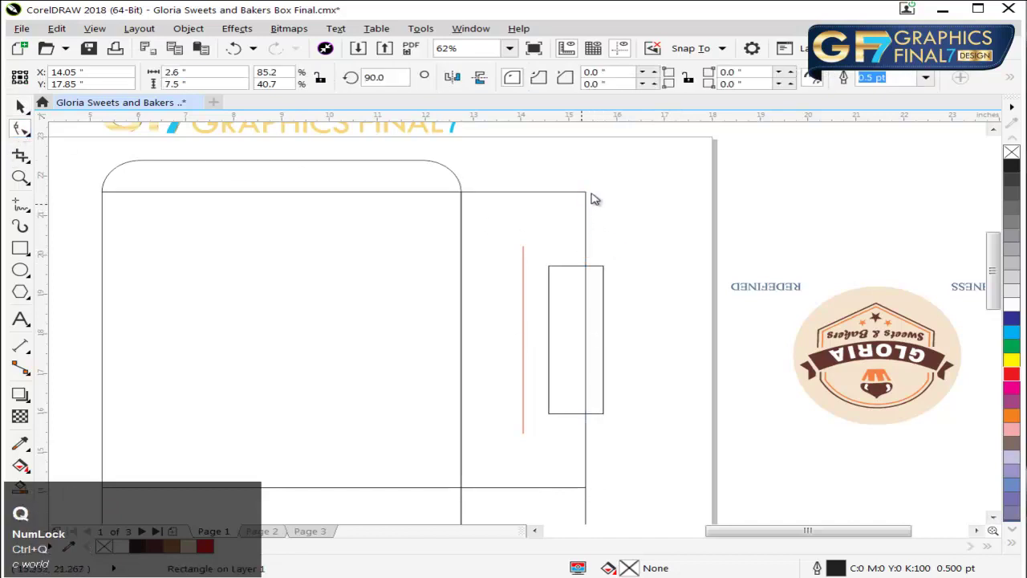
click(587, 196)
drag(586, 195, 585, 265)
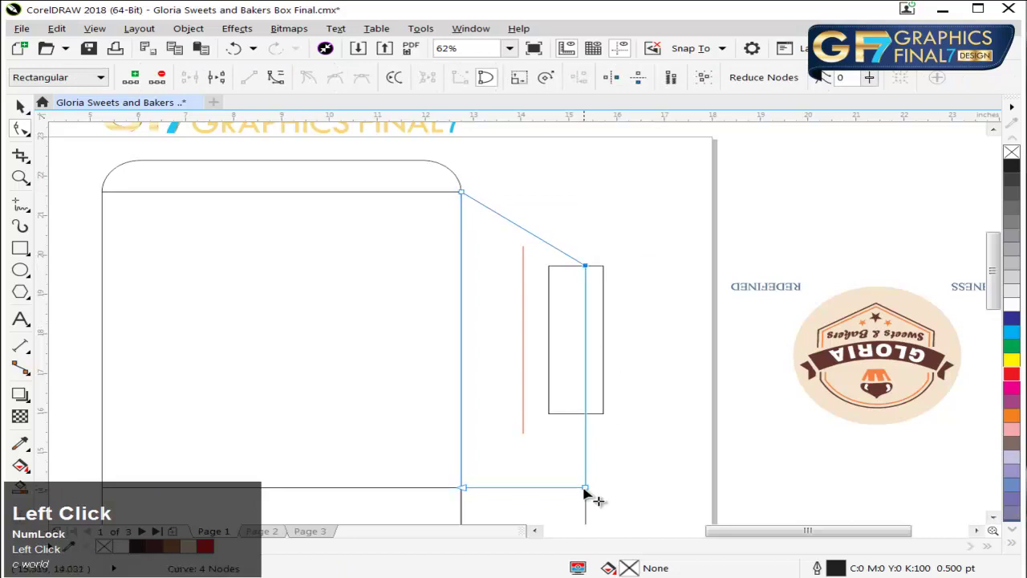
drag(587, 489, 593, 419)
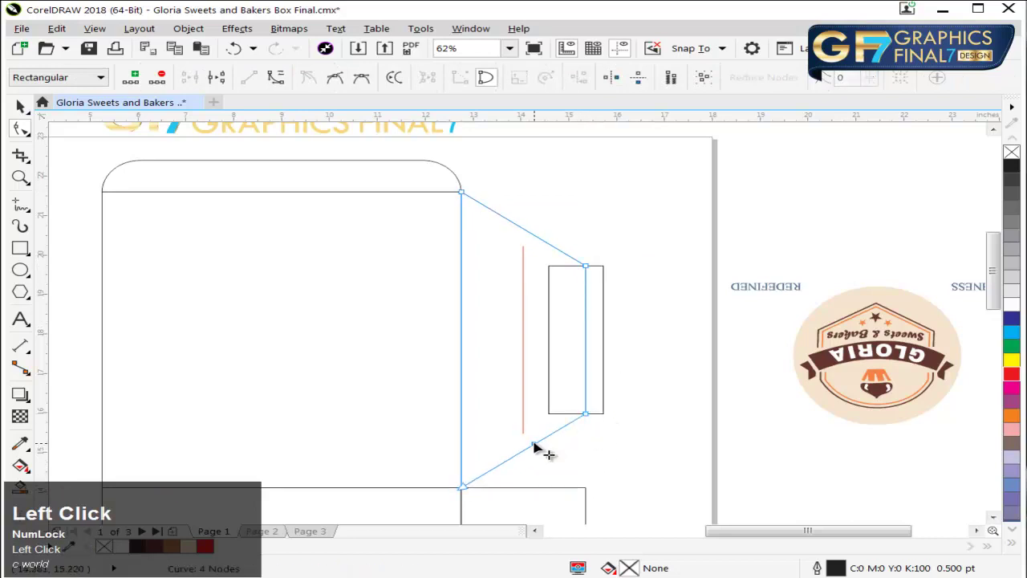
Step: Add a node on each sloping edge of the side flap and move both to the ends of the red line
mouse_move(538, 445)
mouse_down()
mouse_move(522, 442)
mouse_move(526, 432)
mouse_up()
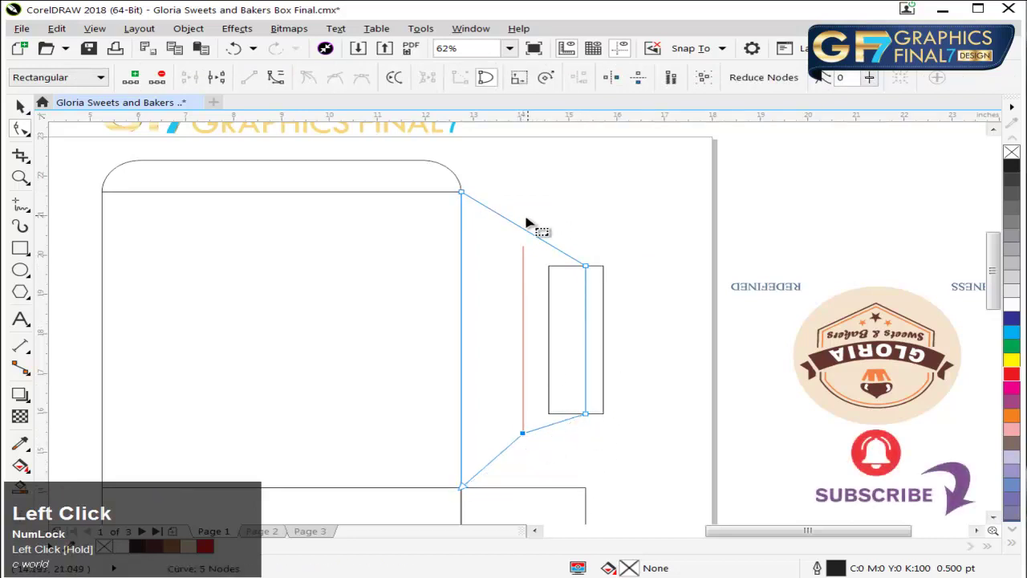
click(523, 234)
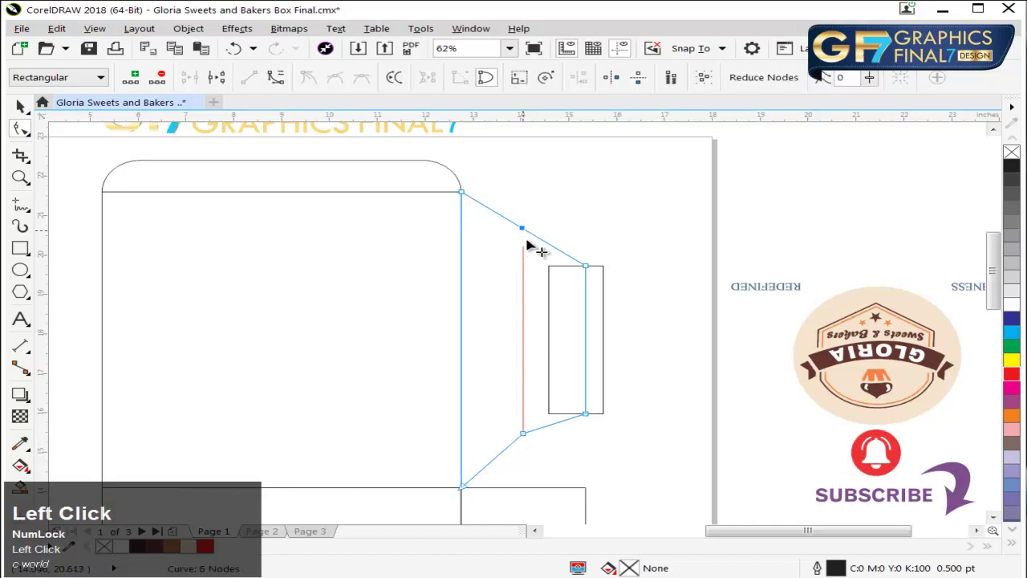
drag(527, 236, 526, 248)
key(ctrl+space)
Step: Delete the 3.75-inch guide rectangle at the flap's outer edge
click(603, 291)
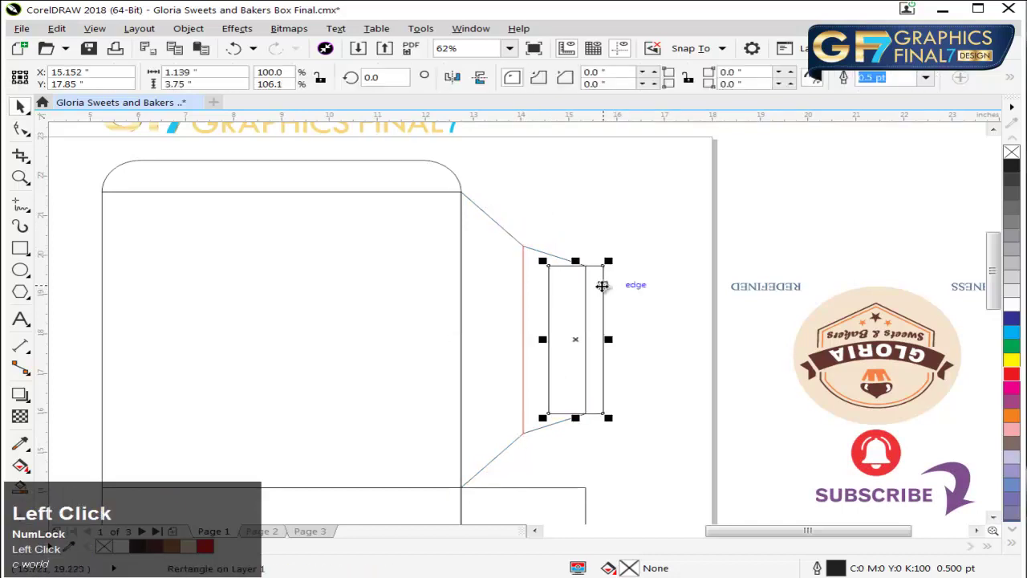
key(Delete)
click(555, 337)
Step: Convert the side flap's upper inner sloping edge to a curve and bow it outward
drag(729, 158, 378, 489)
key(F10)
right_click(428, 206)
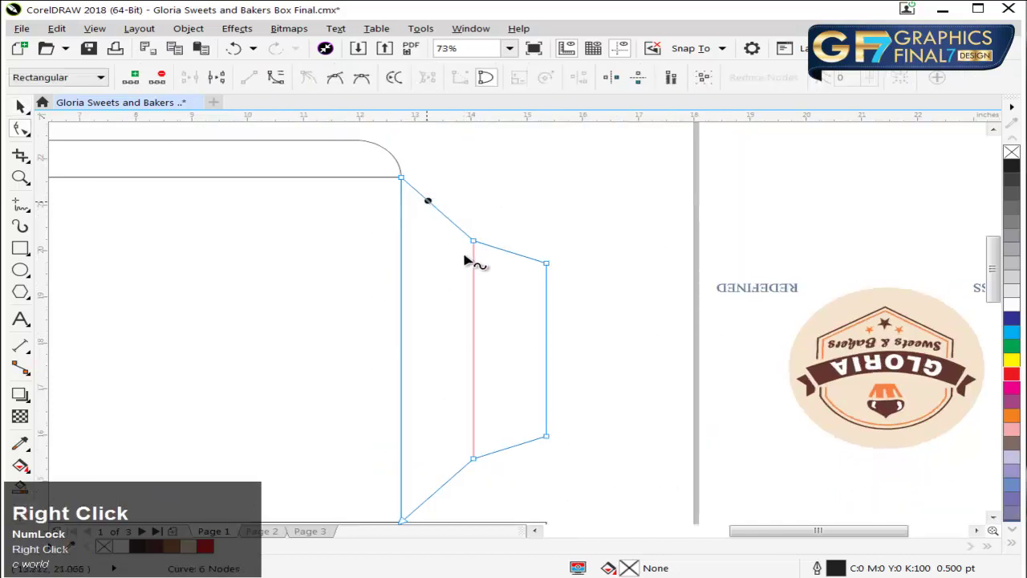
click(483, 269)
click(439, 211)
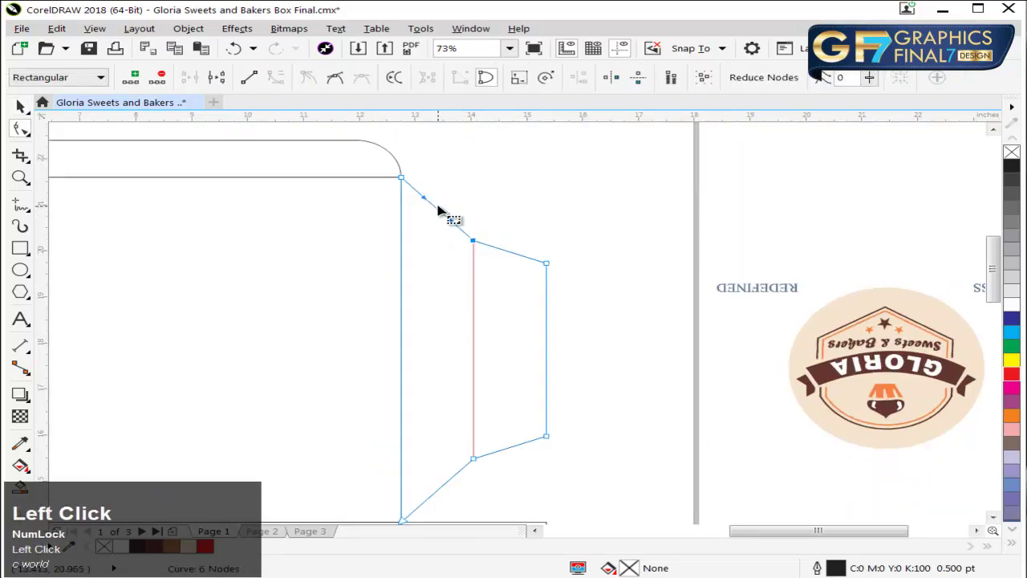
drag(434, 209, 456, 210)
Step: Convert the flap's upper outer sloping edge to a curve and bow it slightly outward
right_click(497, 249)
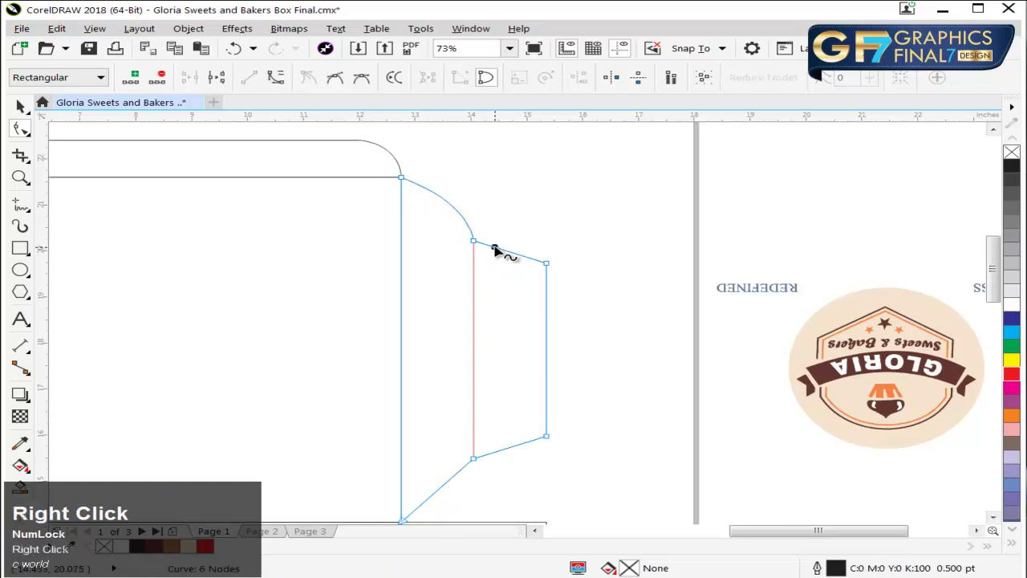
click(532, 313)
drag(512, 257, 526, 245)
scroll(527, 213, up, 3)
drag(633, 383, 642, 412)
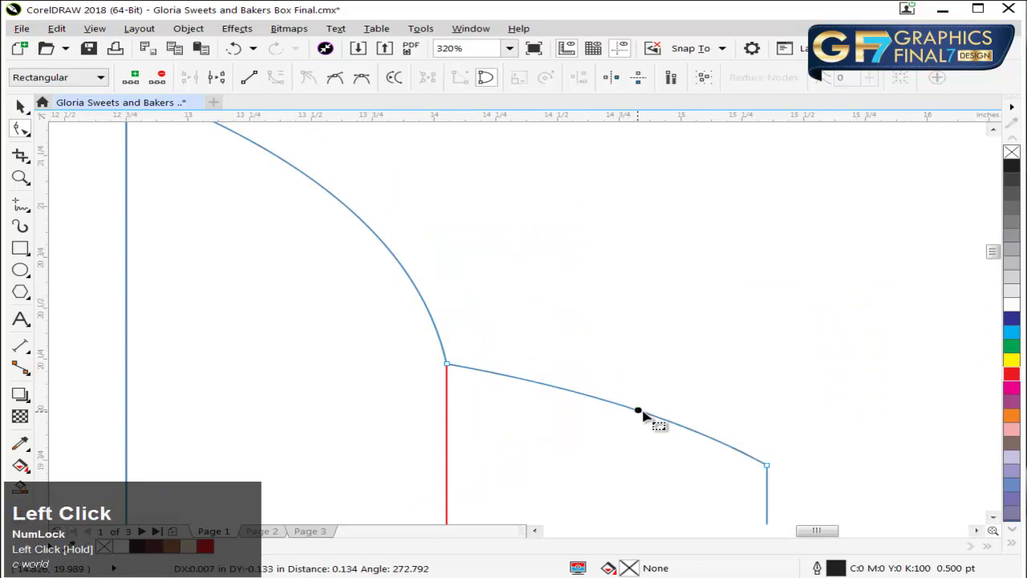
Step: Refine the flap's upper inner curve by bowing it slightly further outward
key(F3)
key(F3)
double_click(566, 337)
key(F2)
drag(433, 247, 731, 423)
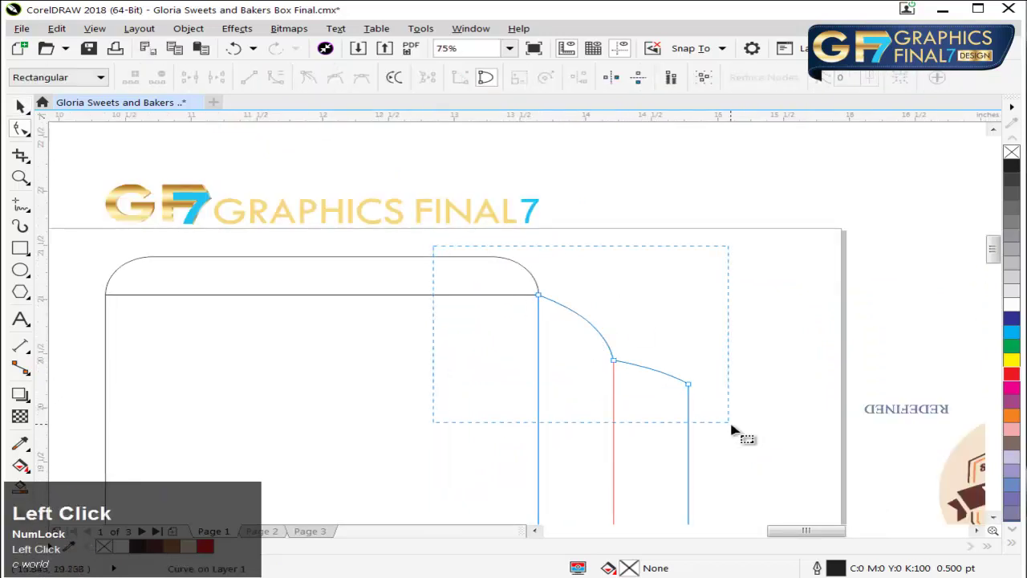
click(524, 288)
drag(523, 289, 527, 280)
key(F3)
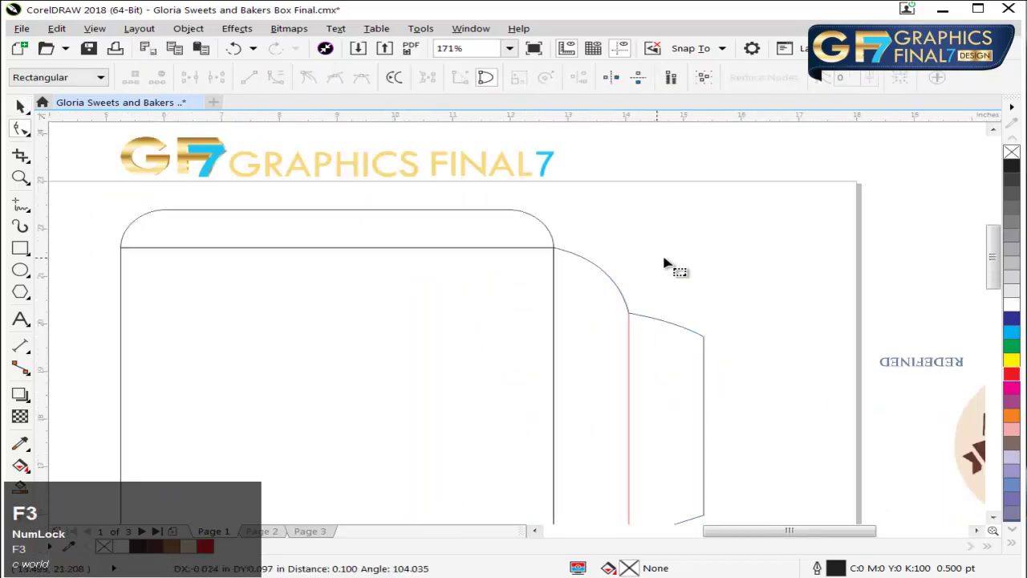
click(770, 238)
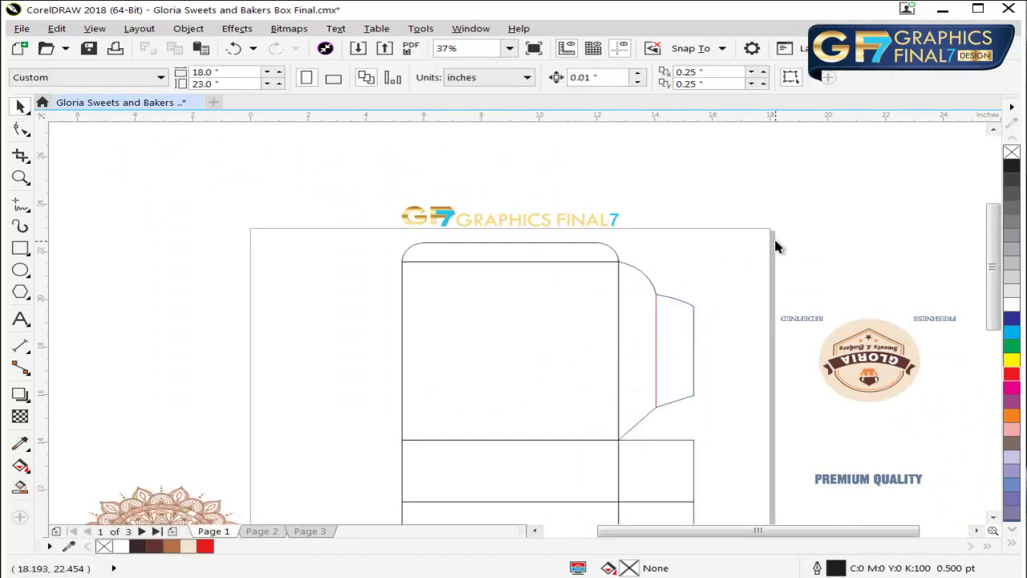
click(692, 327)
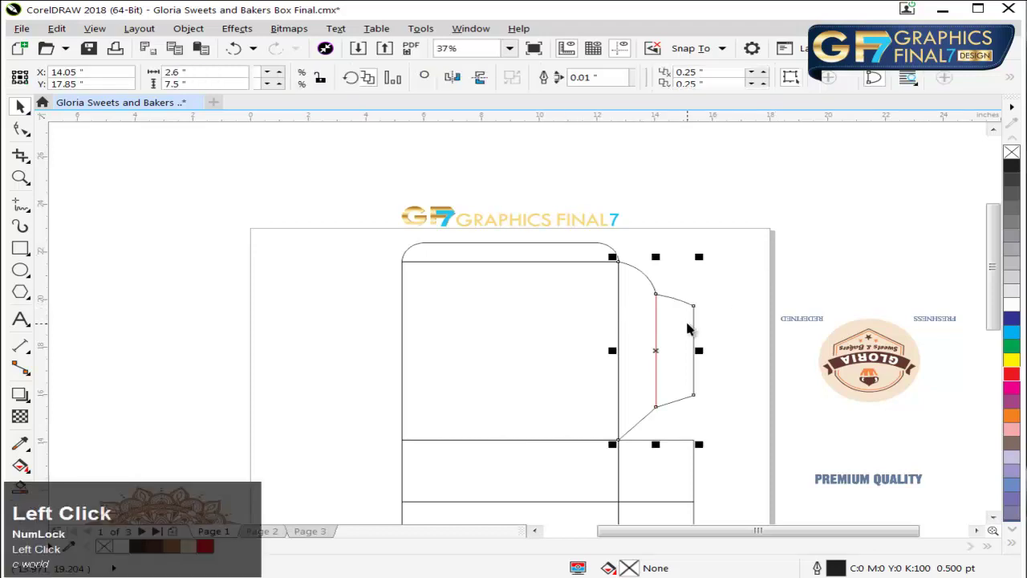
click(692, 289)
key(F9)
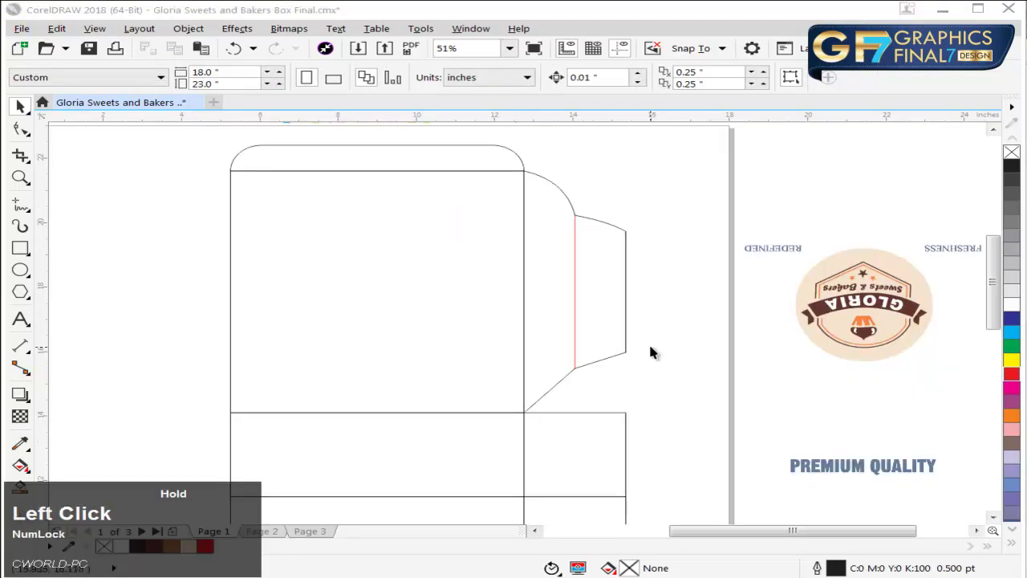
Step: Trim away the flap's lower half with a temporary rectangle about 3.9 inches wide, and delete the rectangle
click(23, 254)
mouse_move(648, 293)
mouse_down()
mouse_move(534, 420)
mouse_move(493, 423)
mouse_up()
key(ctrl+space)
shift+click(615, 248)
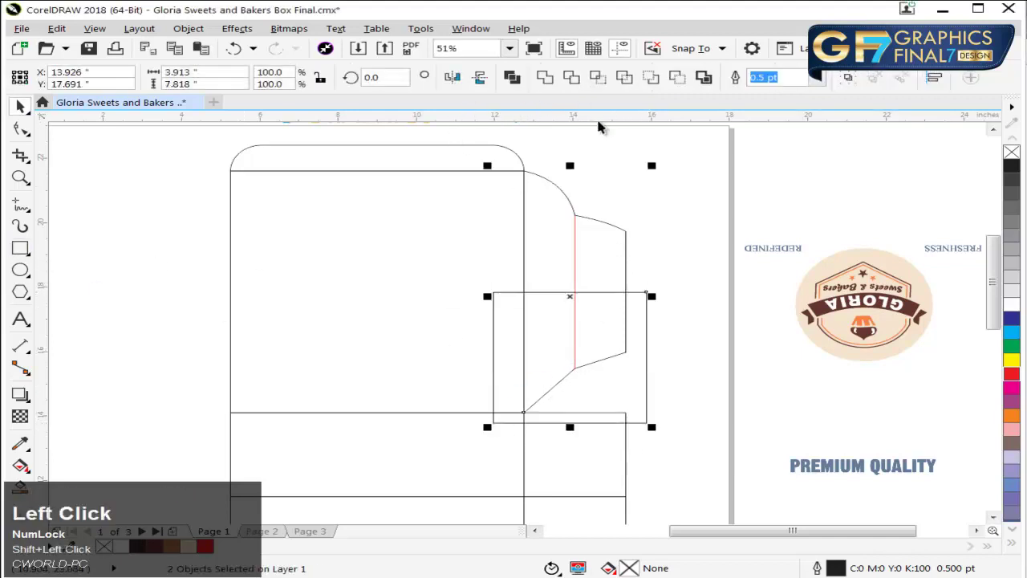
click(572, 80)
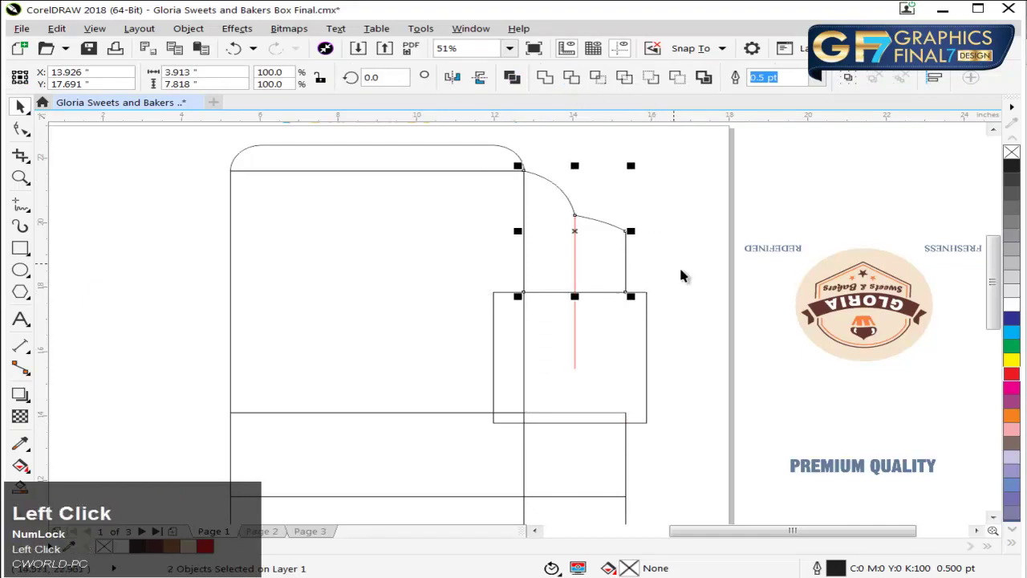
click(681, 271)
click(620, 324)
key(Delete)
Step: Mirror a copy of the half flap downward and align it with the large upper panel's lower edge
click(611, 255)
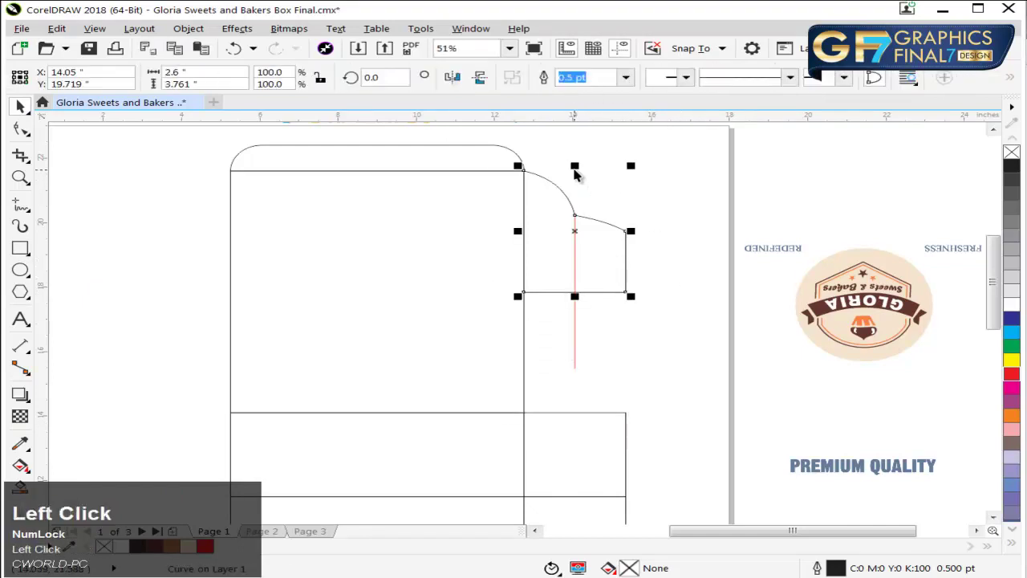
drag(575, 165, 591, 355)
right_click(591, 355)
shift+click(451, 310)
key(b)
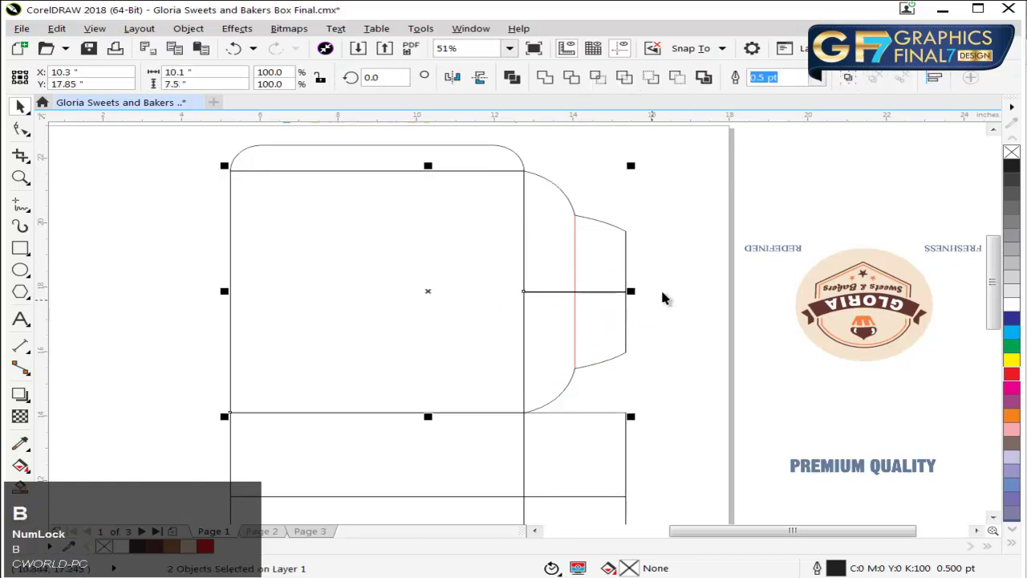
Step: Weld the two mirrored flap halves into a single shape
click(608, 278)
drag(614, 315, 607, 311)
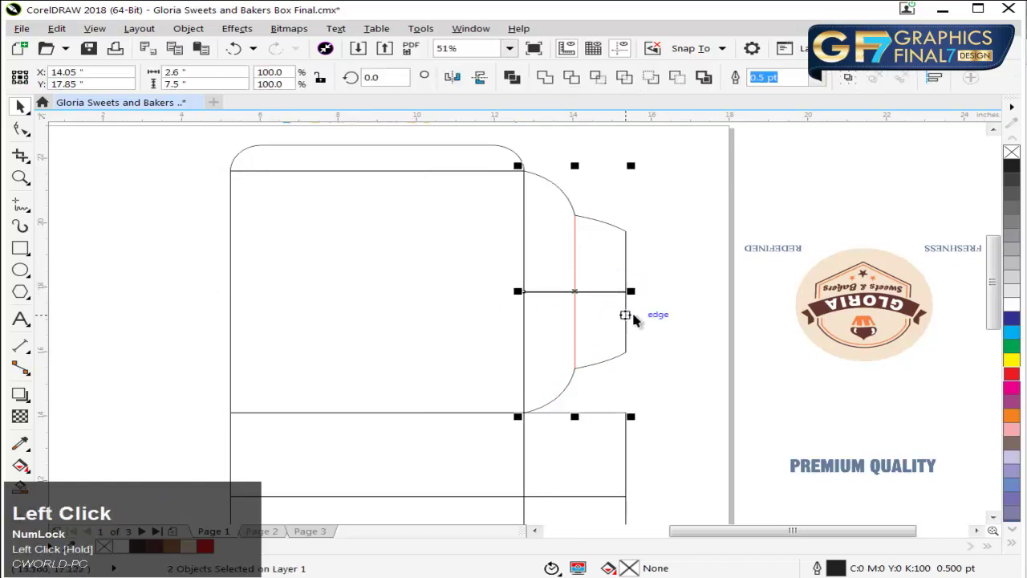
key(s)
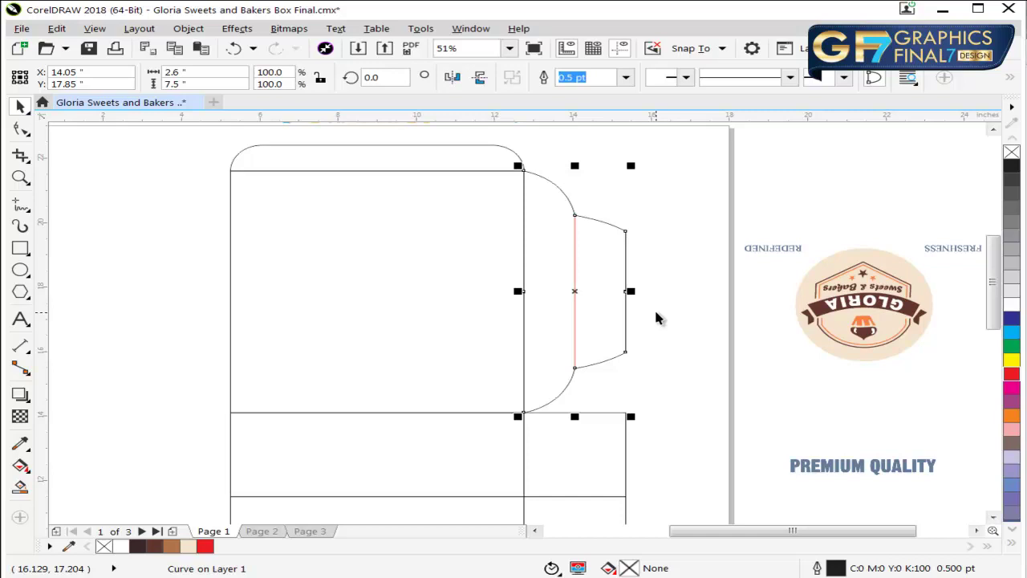
click(602, 254)
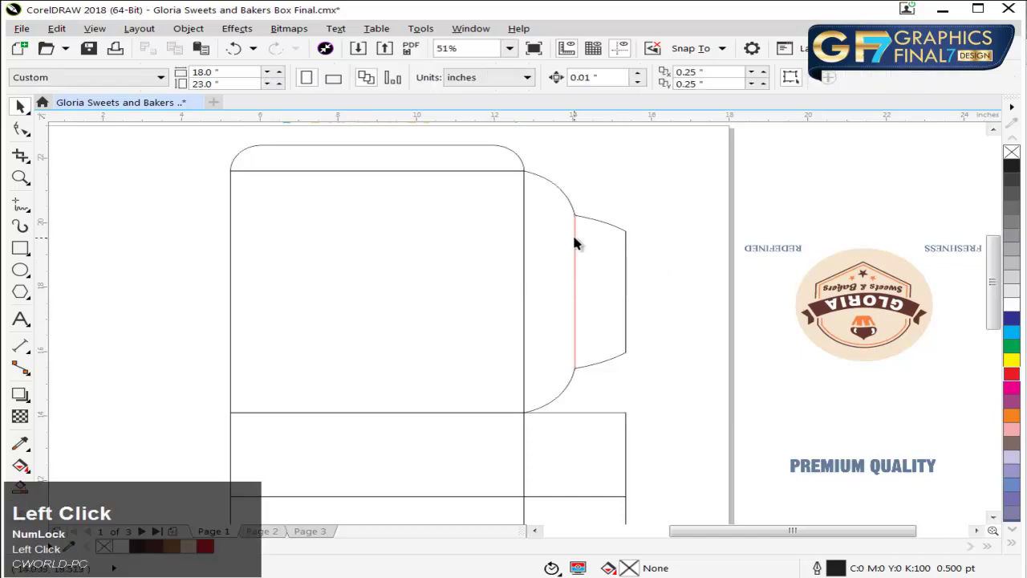
click(575, 236)
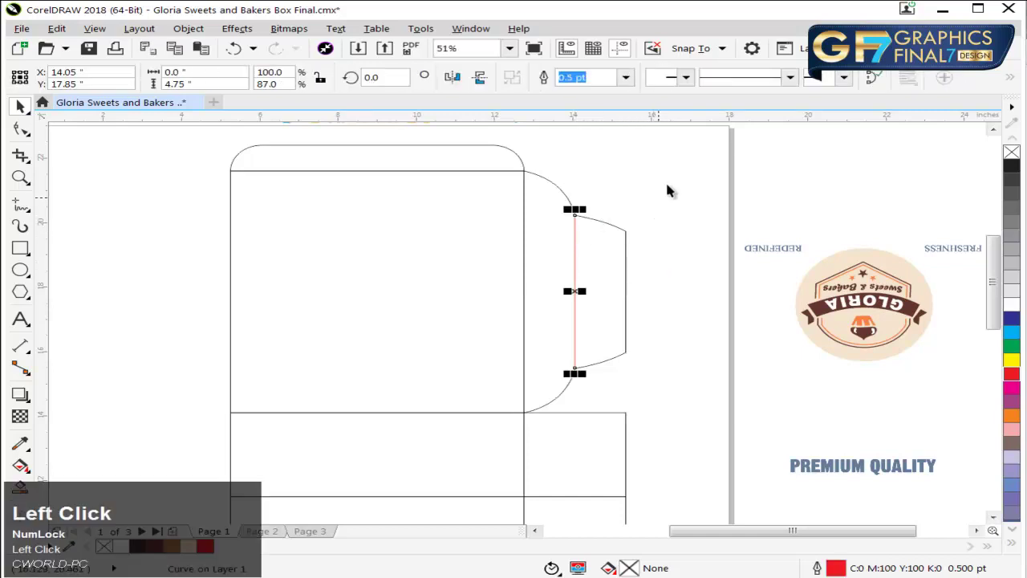
drag(673, 177, 516, 381)
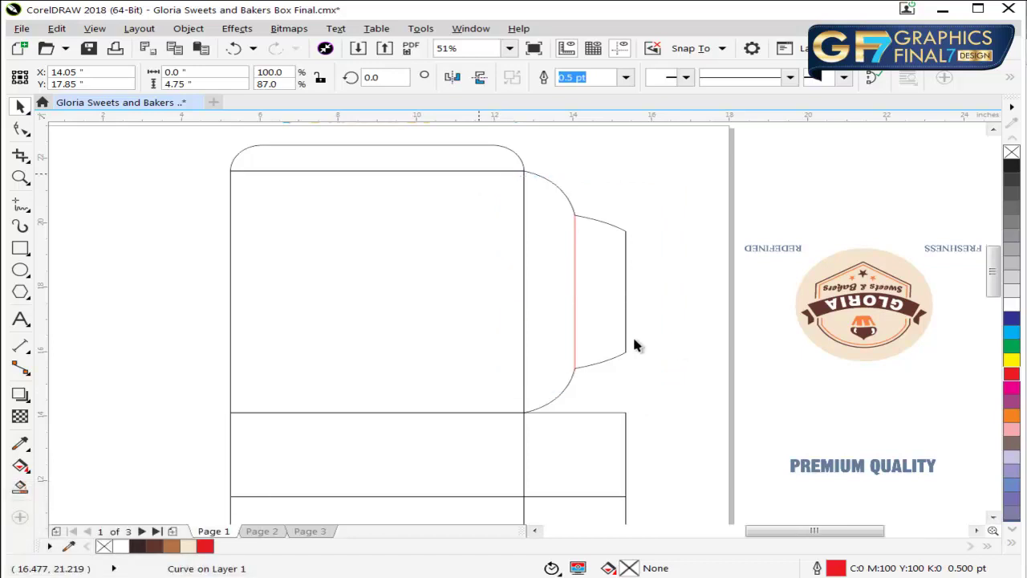
scroll(596, 317, down, 2)
key(F2)
drag(565, 276, 669, 343)
click(591, 318)
key(F4)
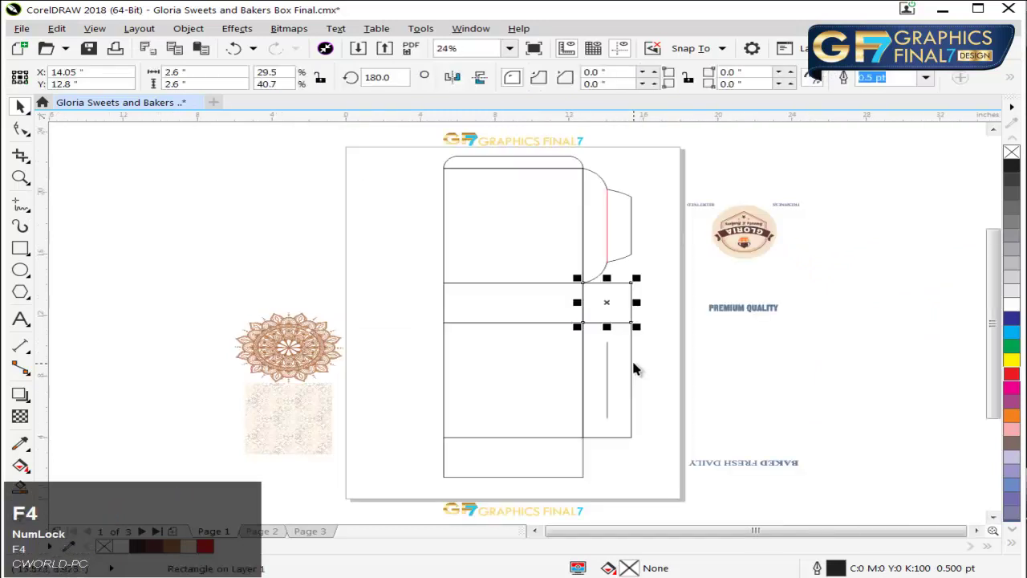
drag(607, 353, 607, 323)
key(ctrl+z)
Step: Draw a guide square about 0.1 inch wide in the 2.6-inch side panel and centre it horizontally and vertically
click(664, 285)
drag(663, 292, 585, 339)
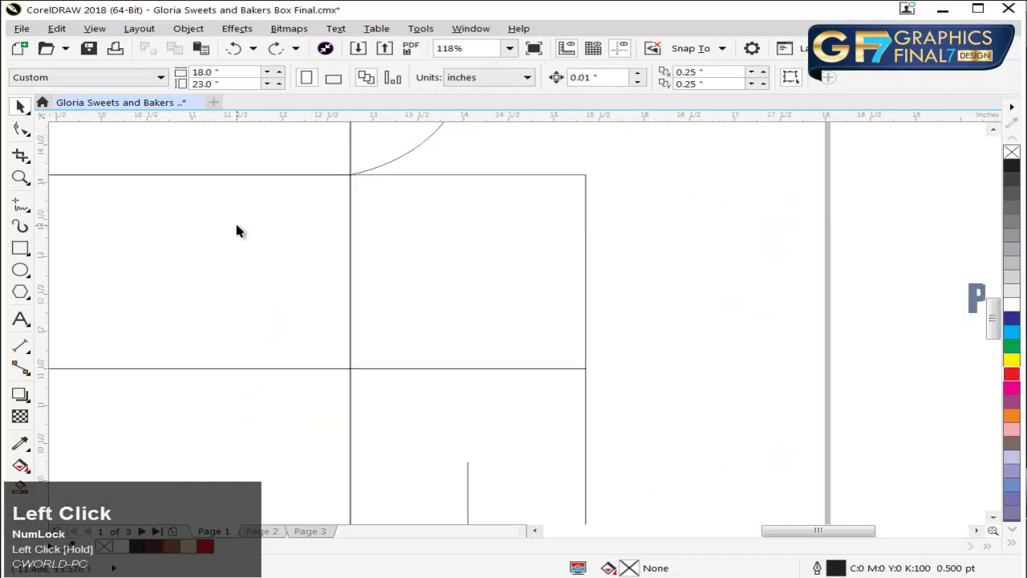
click(20, 249)
drag(453, 253, 458, 257)
key(space)
shift+click(515, 258)
key(c)
key(e)
Step: Convert the 2.6-inch side panel to curves, add a node at its lower edge's middle and move it up to the guide square
click(653, 259)
click(514, 259)
click(20, 131)
key(ctrl+q)
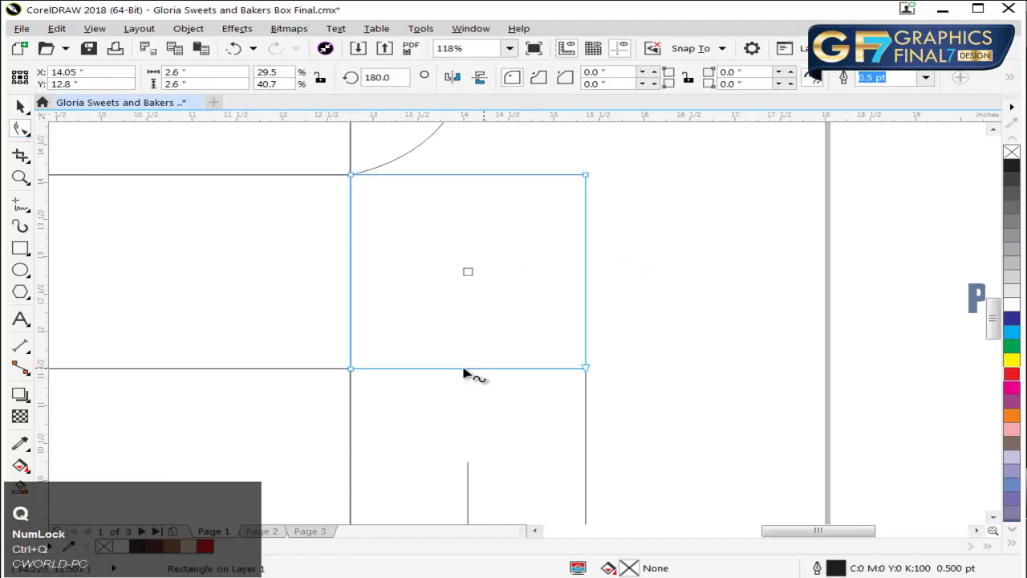
click(464, 370)
drag(464, 370, 486, 297)
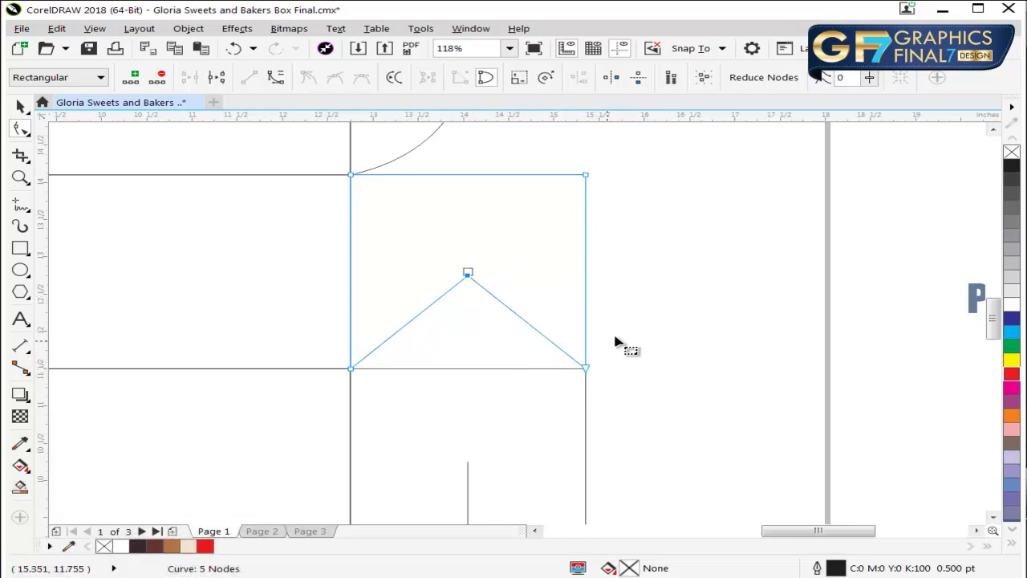
click(618, 340)
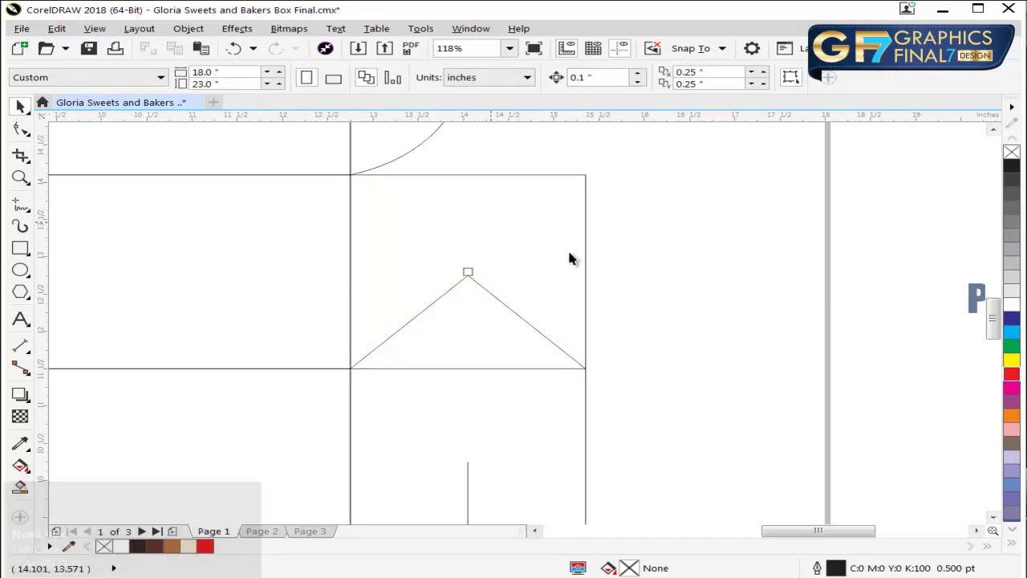
Step: Raise the side panel's outer lower corner node by about 0.4 inch in 0.1-inch nudges
click(584, 366)
double_click(562, 345)
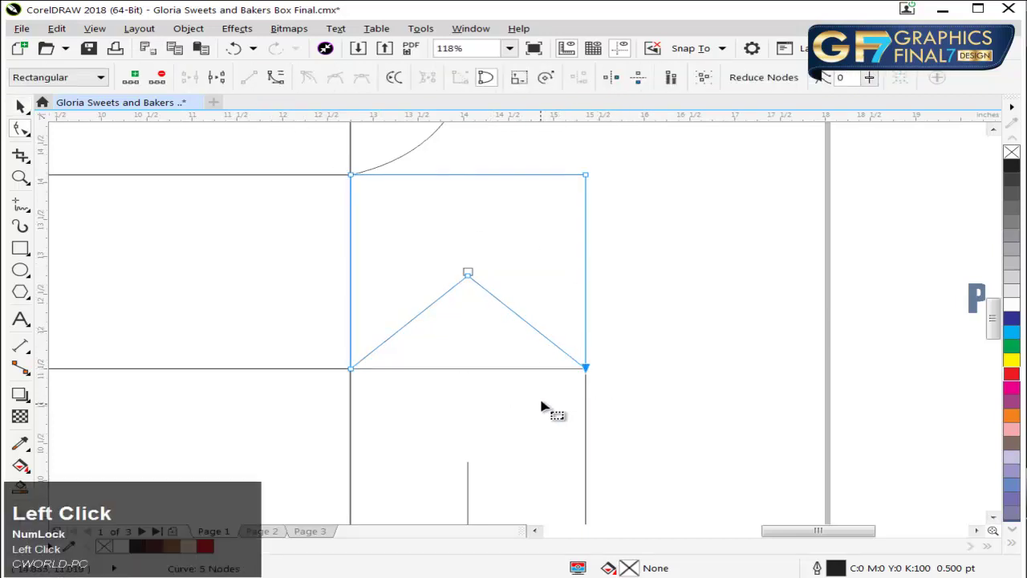
key(Up)
key(Up)
key(Up)
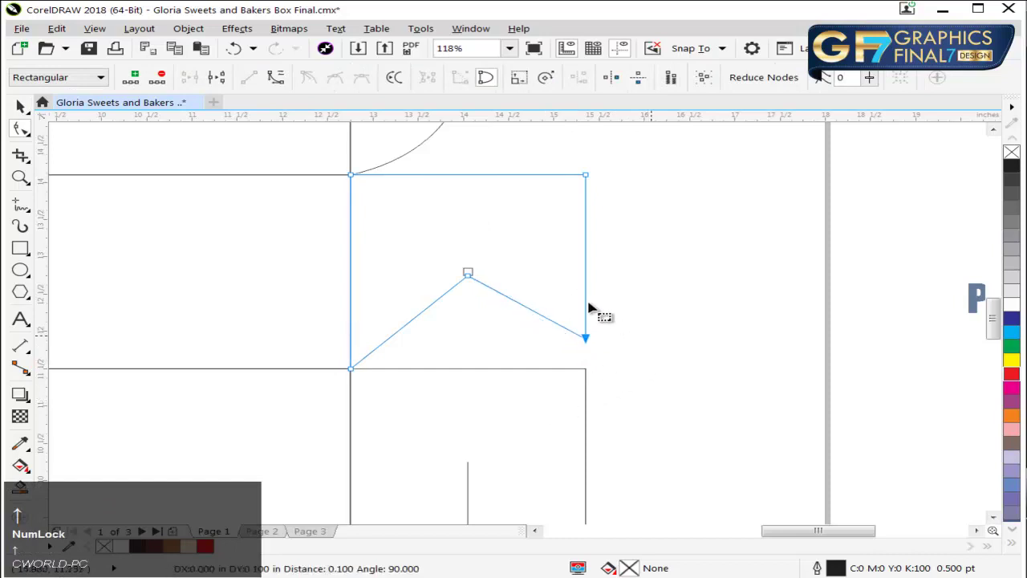
Step: Delete the small guide square at the centre of the side panel
key(space)
drag(653, 250, 450, 313)
key(Delete)
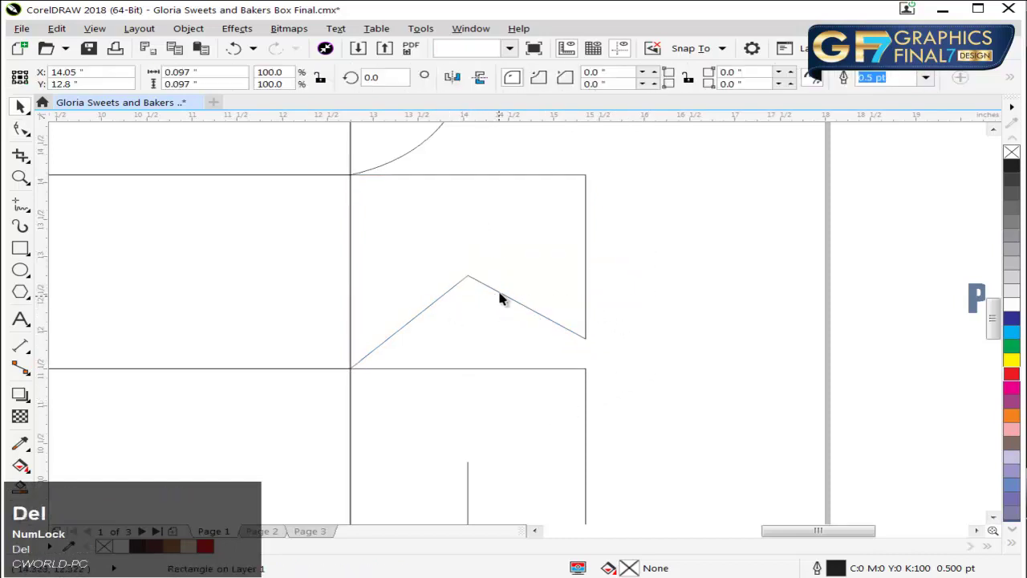
Step: Convert the side panel's outer sloping lower edge to a curve and bow it downward
click(499, 292)
click(36, 131)
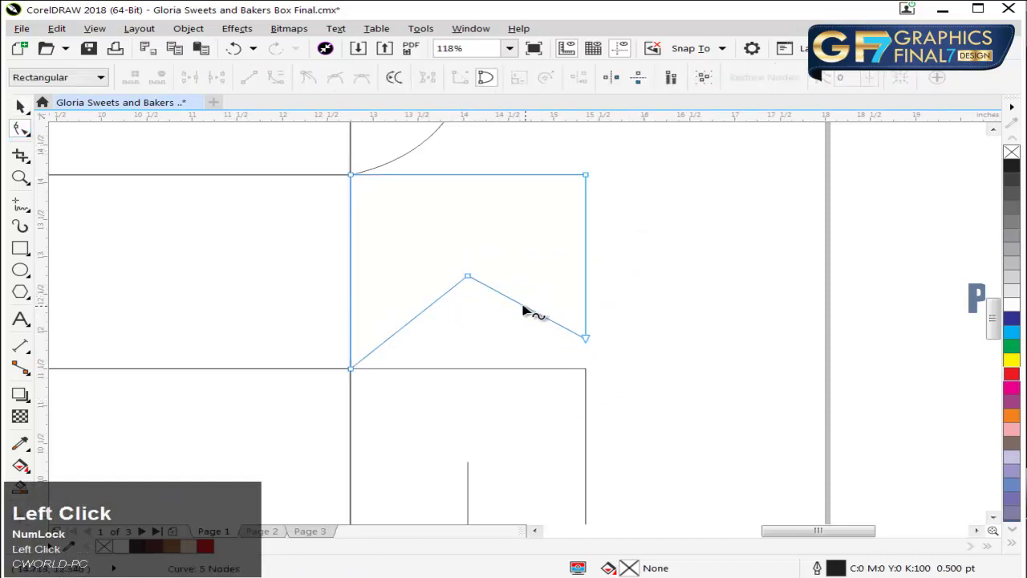
drag(516, 307, 514, 312)
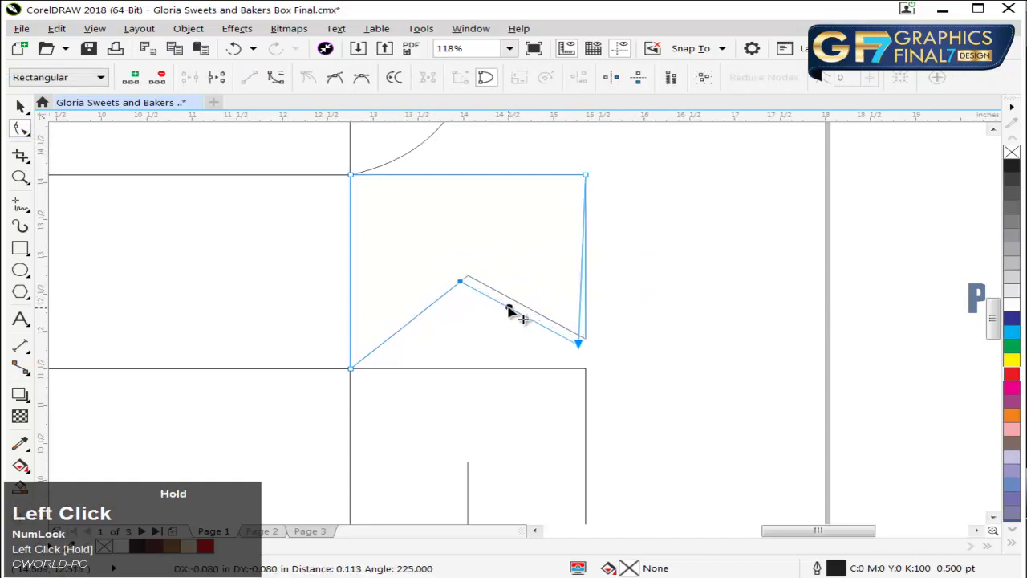
key(ctrl+z)
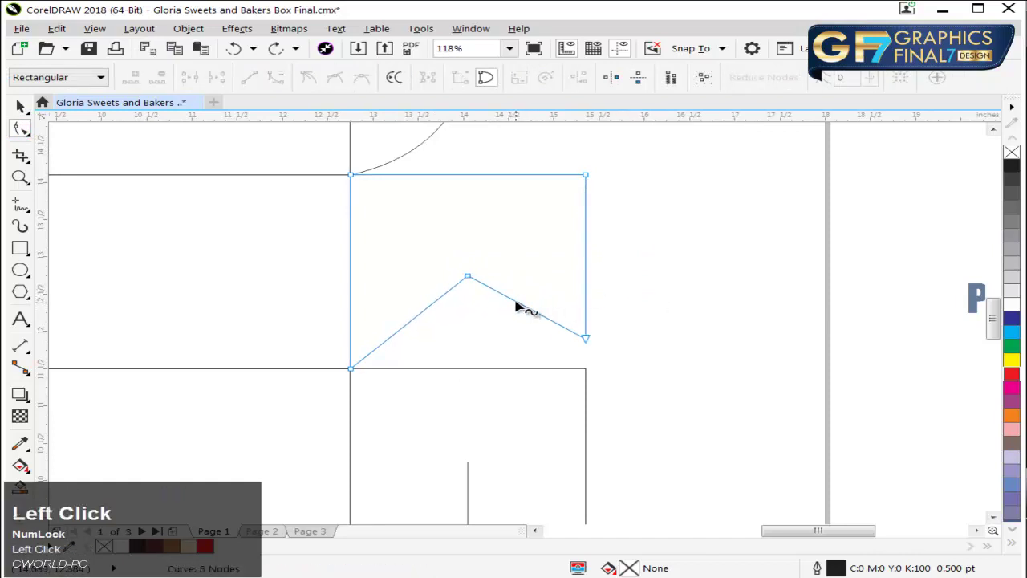
click(516, 302)
click(275, 78)
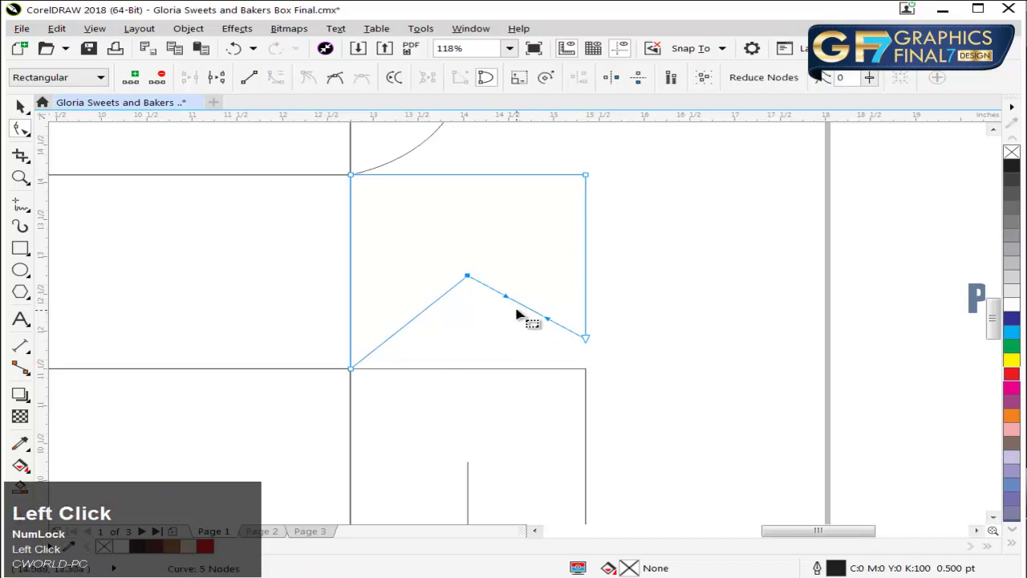
drag(516, 303, 510, 319)
key(ctrl+space)
click(670, 302)
Step: Draw a straight vertical line about 0.18 inch long upward from the apex of the side panel's notch
key(F4)
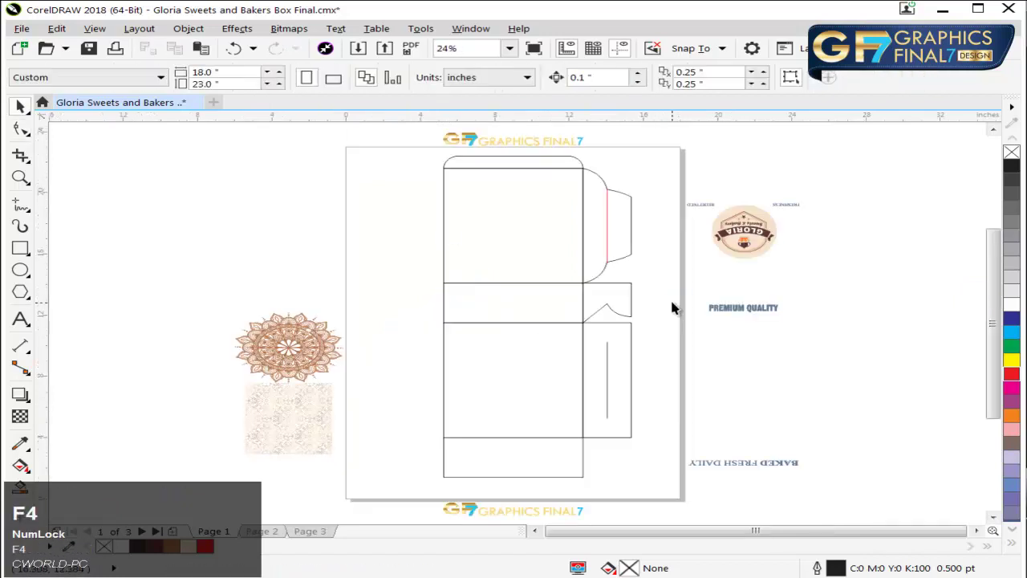
drag(659, 268, 563, 396)
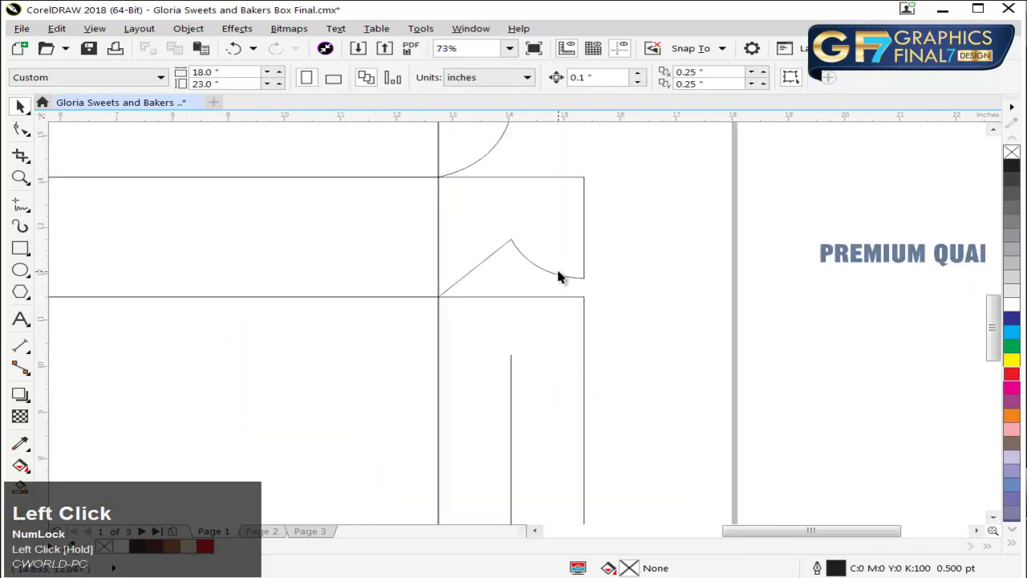
key(F5)
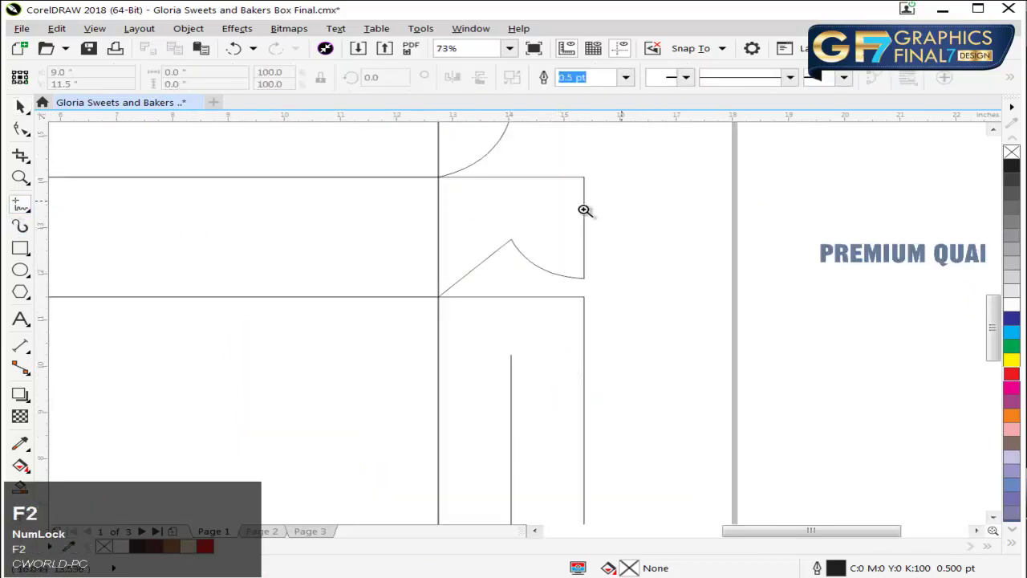
click(441, 302)
scroll(442, 309, up, 4)
click(332, 354)
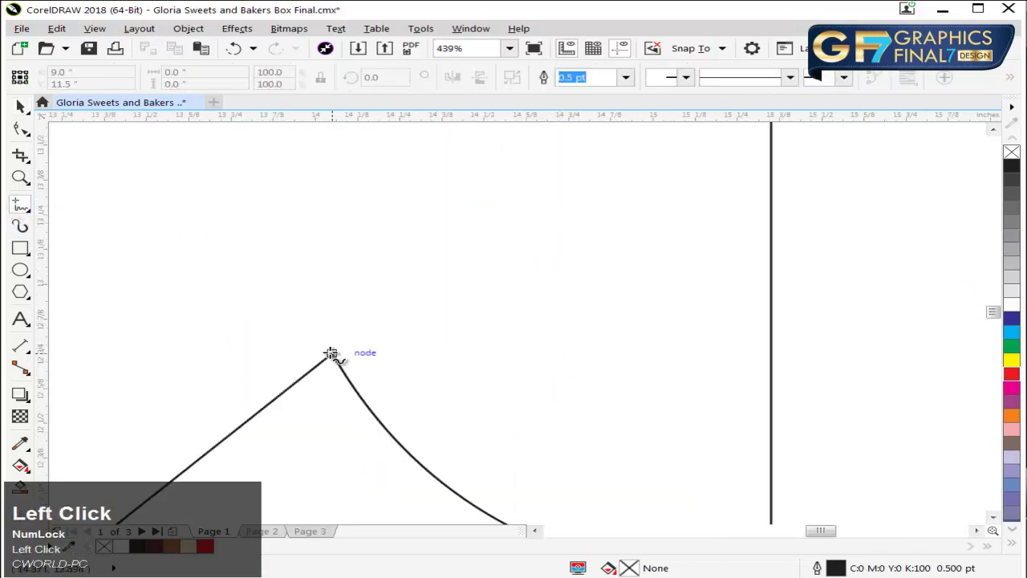
ctrl+click(334, 298)
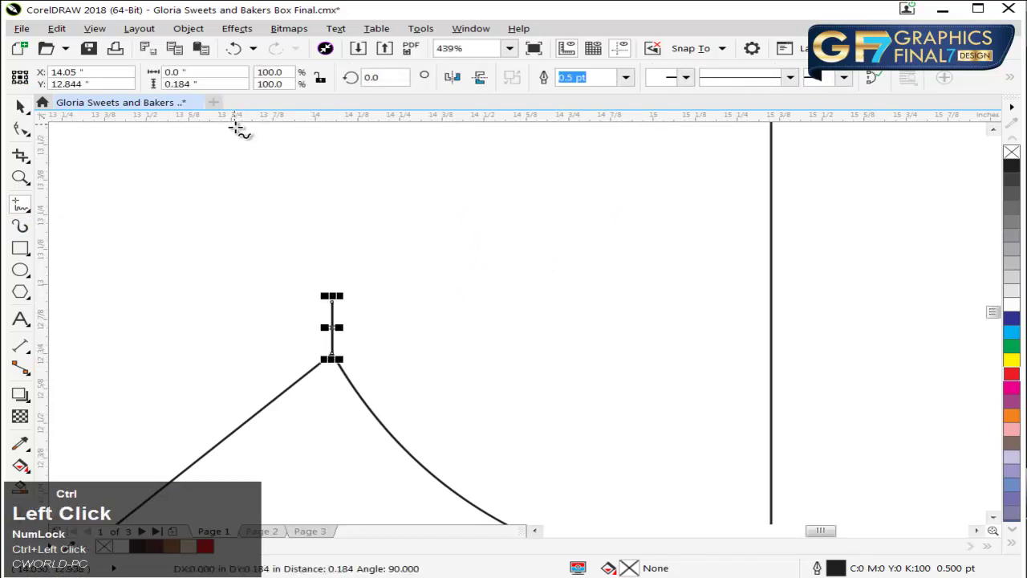
Step: Set the length of the short vertical line above the side panel's notch to 0.2 inch
key(space)
click(201, 84)
text(0)
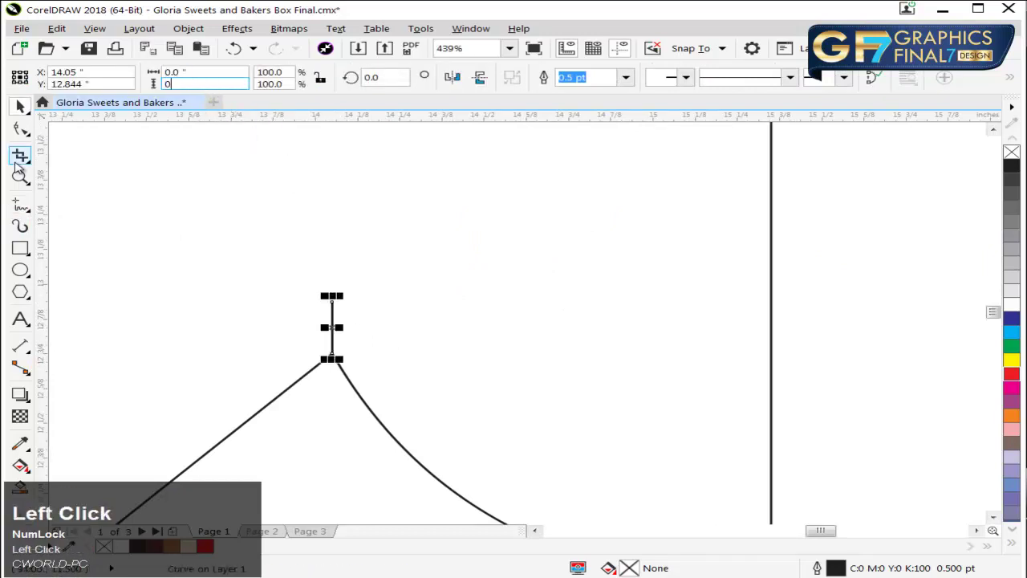
text(.2)
key(Return)
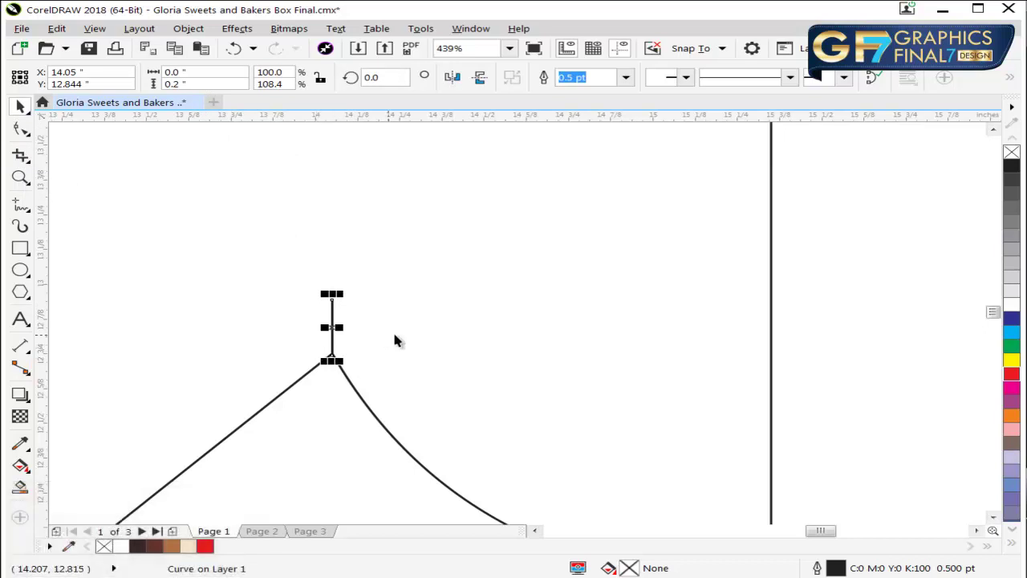
Step: Group the notched side panel with the short vertical line at its apex
key(F4)
key(Escape)
key(F2)
drag(439, 256, 757, 444)
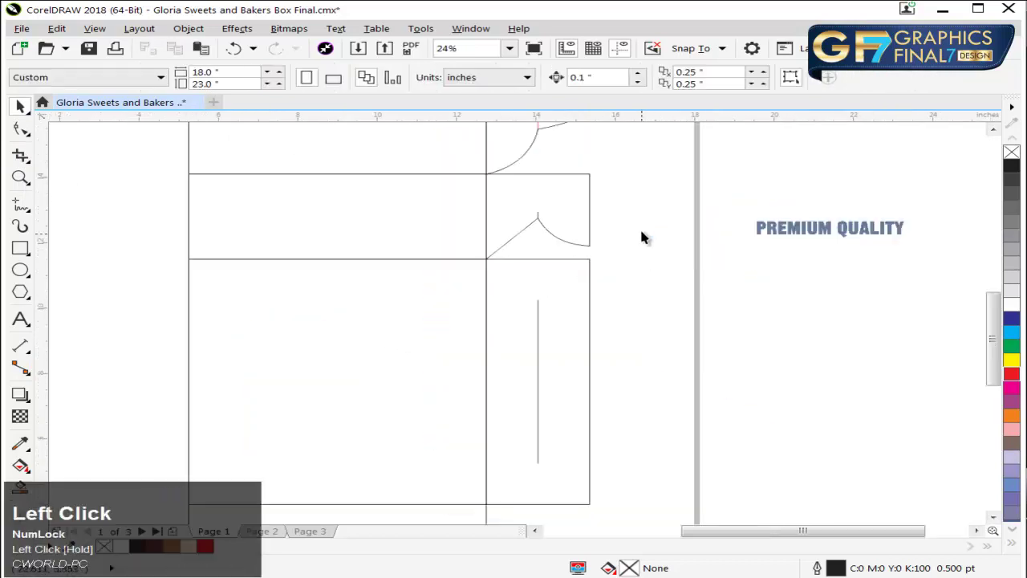
drag(606, 169, 454, 280)
key(ctrl+g)
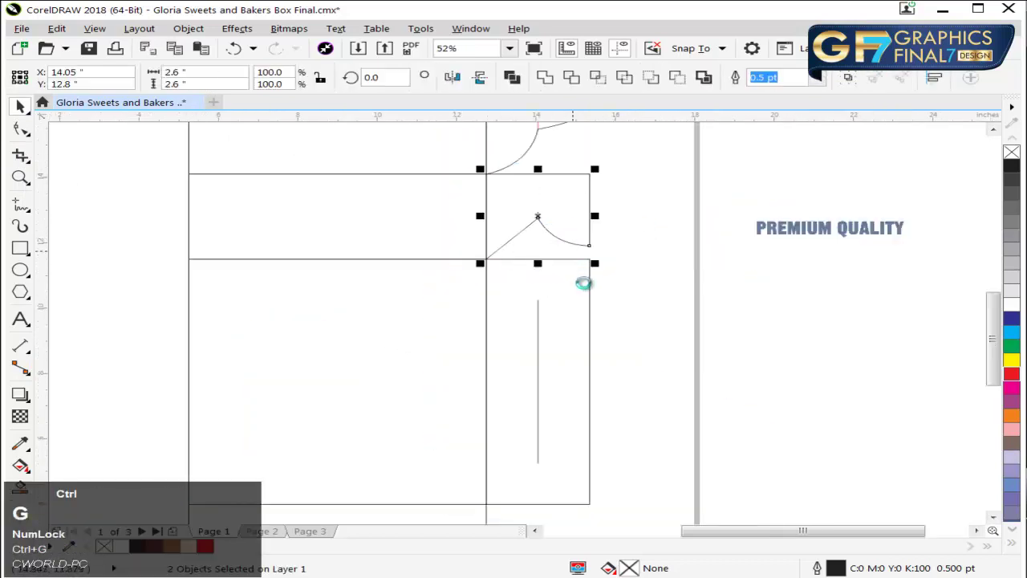
click(592, 214)
drag(596, 169, 608, 291)
right_click(608, 292)
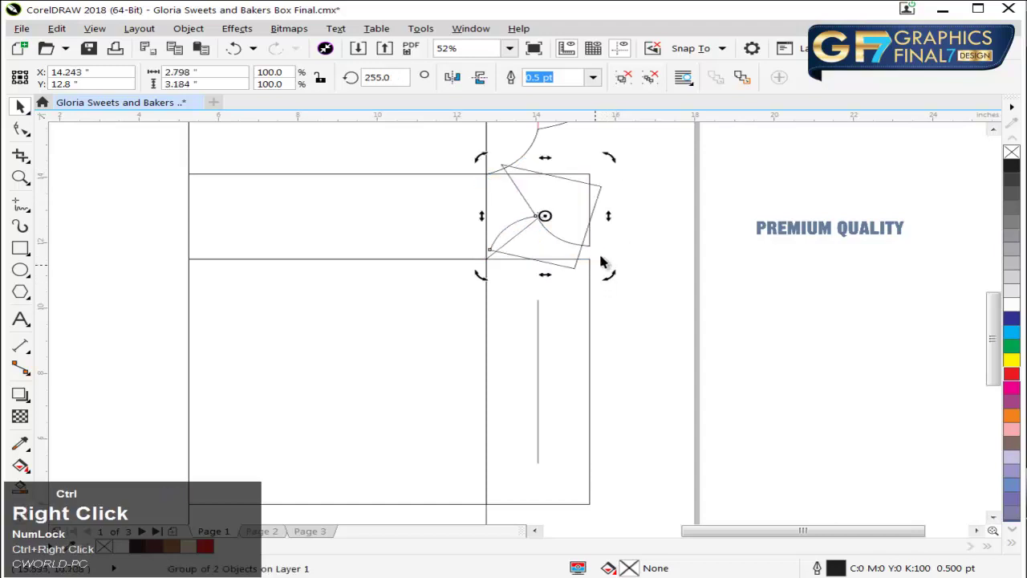
key(ctrl+z)
Step: Try a copy of the notched panel rotated to 270 degrees, aligned to the top and right edges of the large side panel below
drag(599, 165, 572, 318)
right_click(572, 317)
shift+click(590, 313)
key(t)
key(r)
click(639, 278)
key(F2)
drag(608, 223, 489, 355)
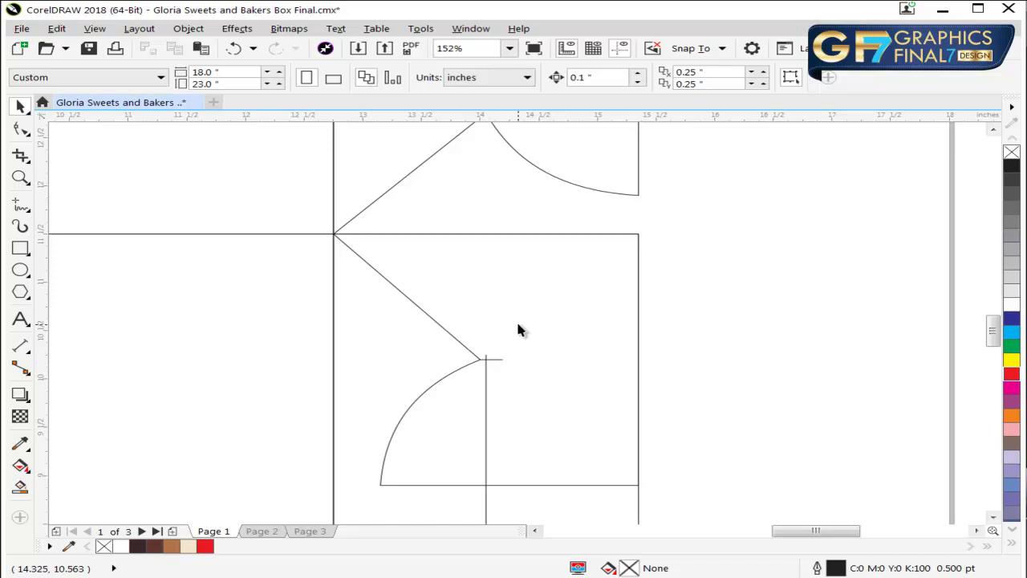
Step: Delete the rotated copy of the notched panel from the large side panel
key(F3)
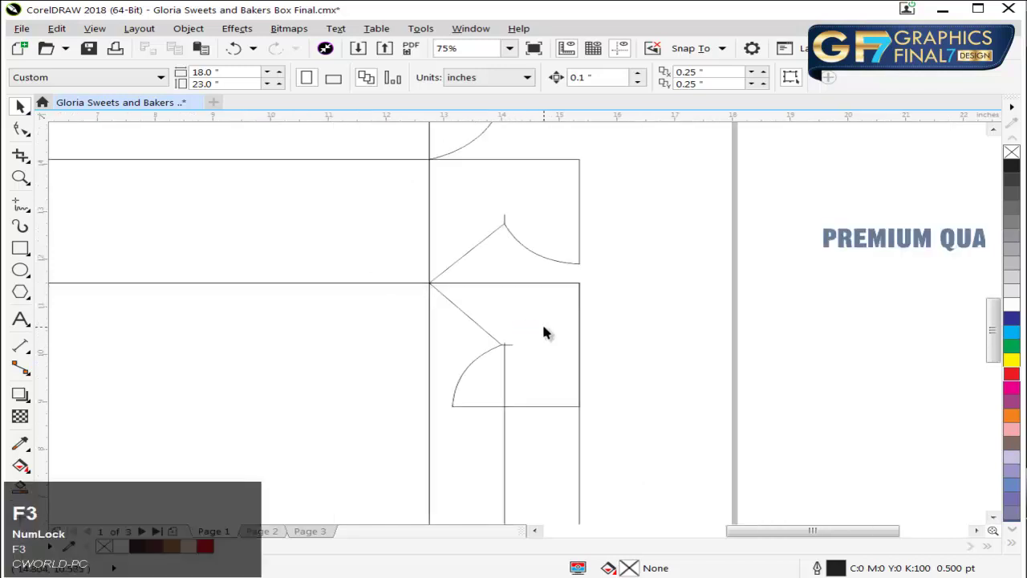
click(538, 331)
key(Delete)
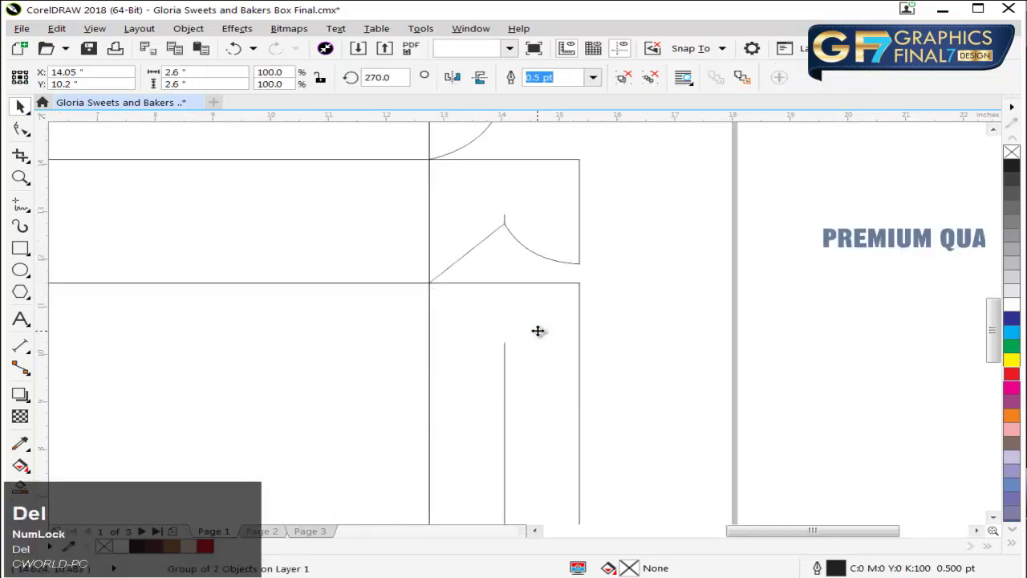
key(F4)
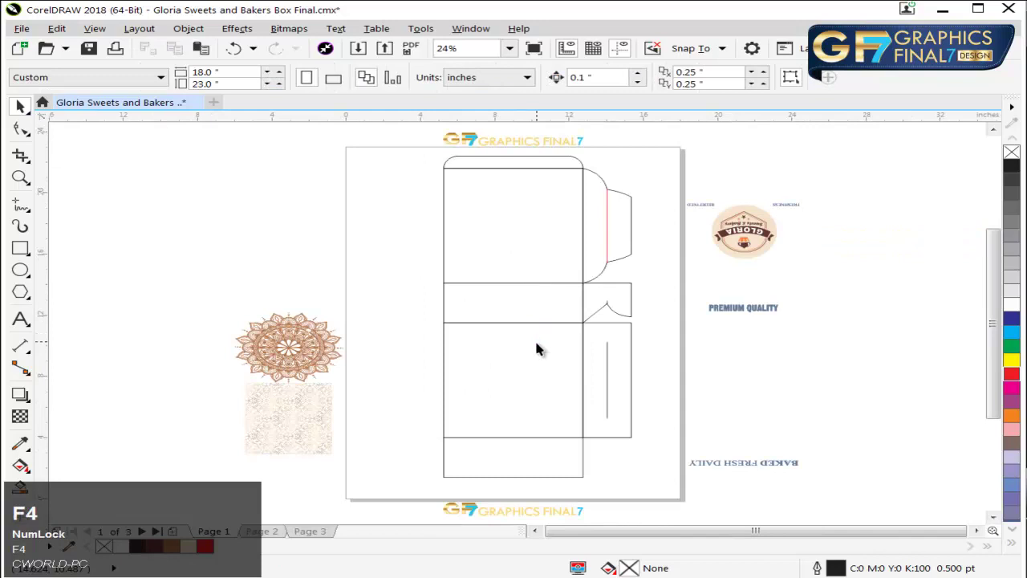
click(631, 301)
drag(636, 277, 572, 328)
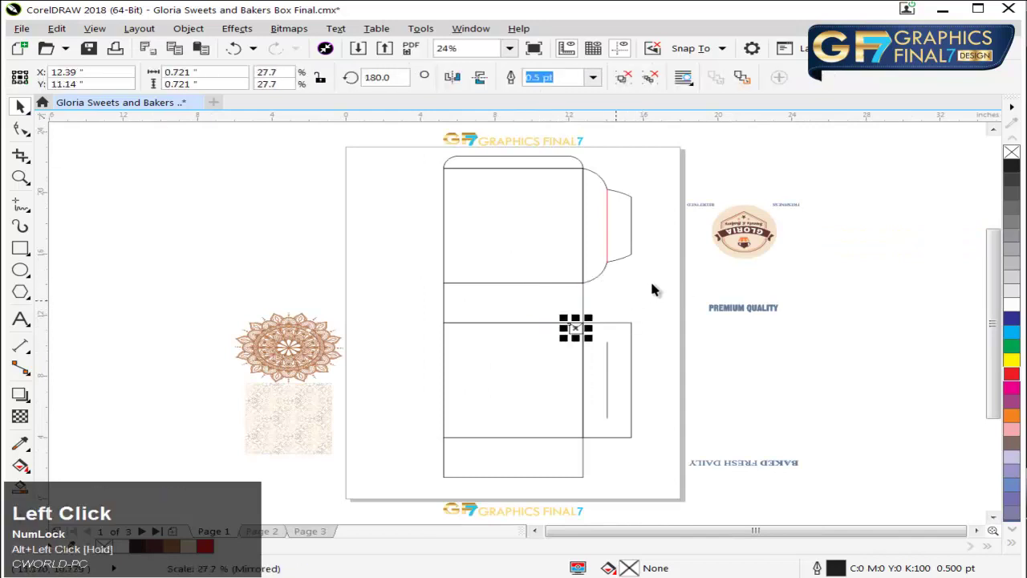
key(ctrl+z)
Step: Copy the grouped notched panel down beside the lowest strip, flip it vertically and align its bottom edge with the strip
drag(665, 271, 539, 337)
key(ctrl+g)
drag(600, 298, 603, 468)
right_click(602, 468)
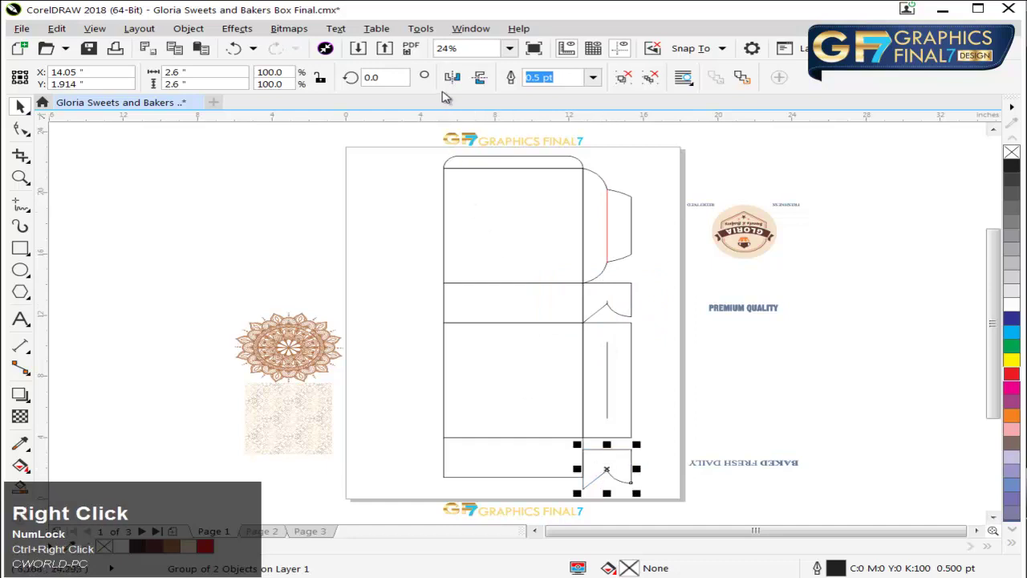
click(478, 78)
shift+click(560, 466)
key(b)
click(664, 421)
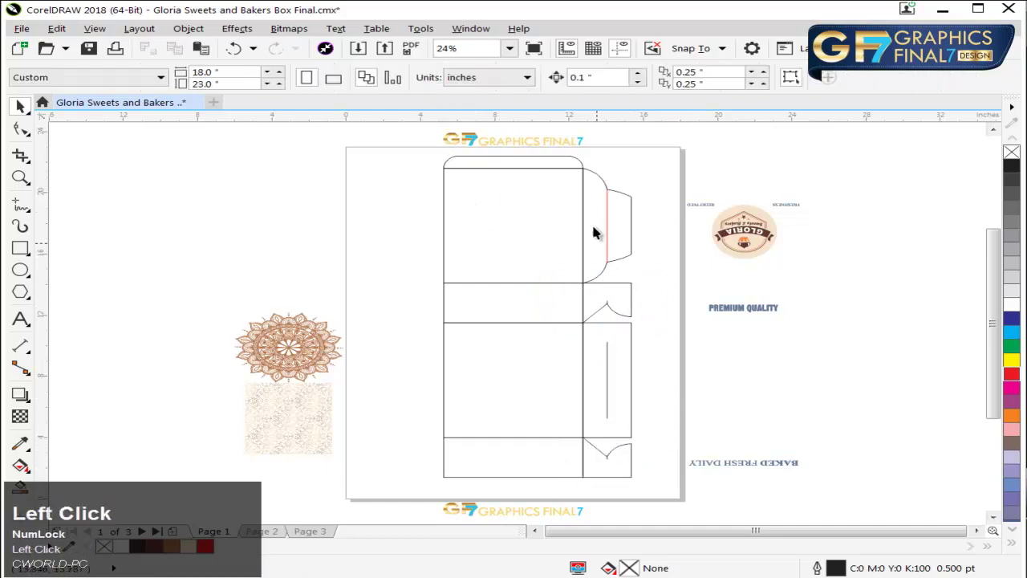
Step: Group all the right-hand flaps and side panels and place a horizontally mirrored copy on the layout's left side
drag(569, 161, 651, 416)
drag(652, 488, 655, 487)
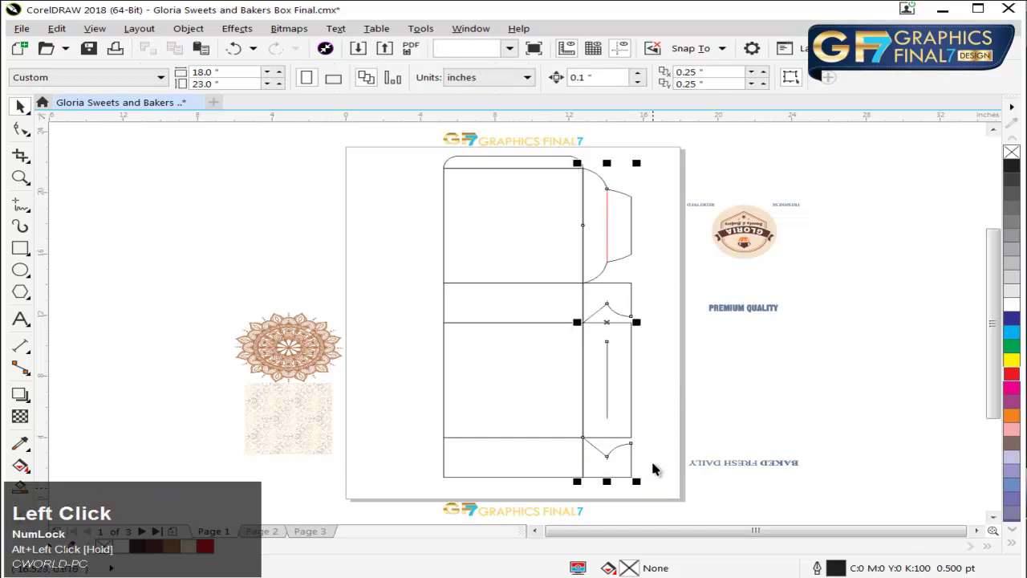
key(ctrl+g)
drag(635, 321, 534, 321)
ctrl+right_click(534, 321)
drag(555, 269, 403, 238)
Step: Draw a straight vertical guide line and align it with the left edge of the upper square panel
click(19, 213)
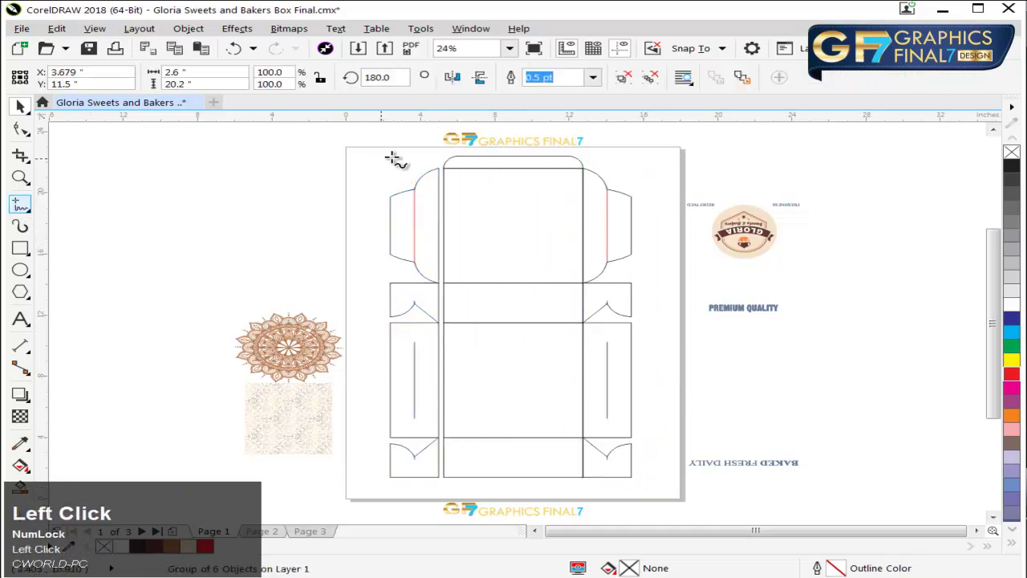
click(425, 133)
ctrl+click(429, 240)
key(space)
shift+click(468, 201)
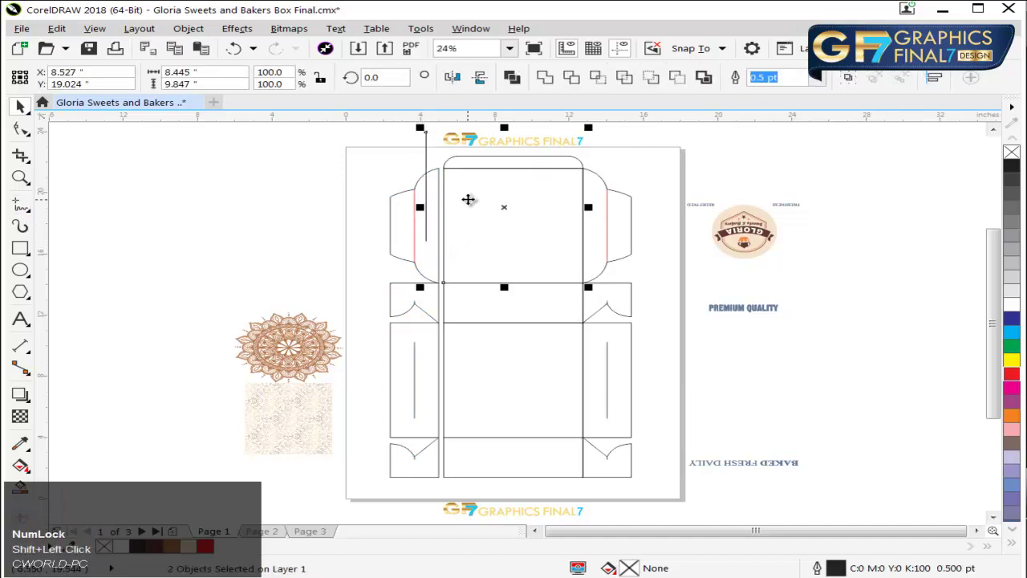
key(l)
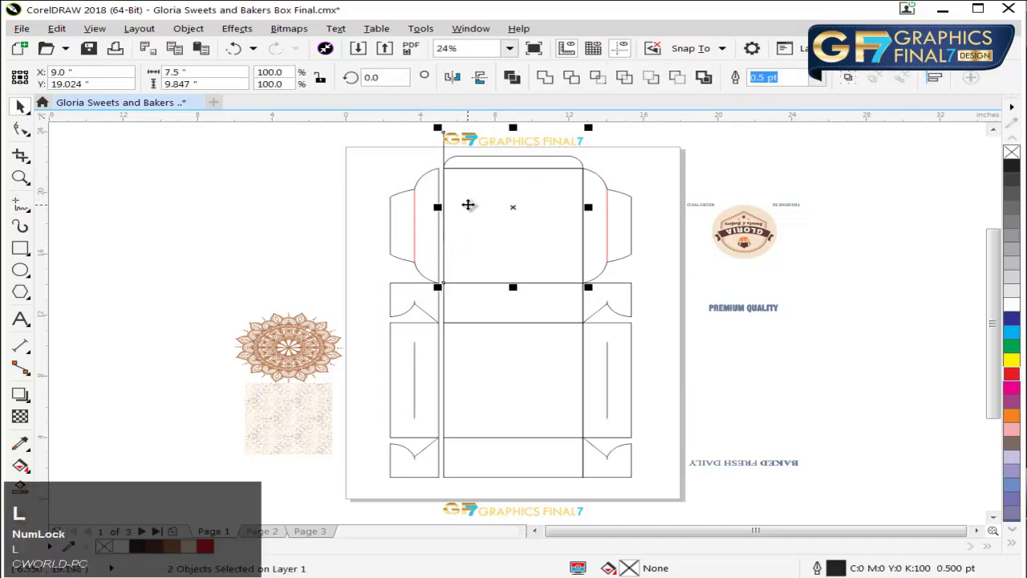
Step: Align the mirrored flap group's right edge with the vertical guide line and delete the line
click(418, 194)
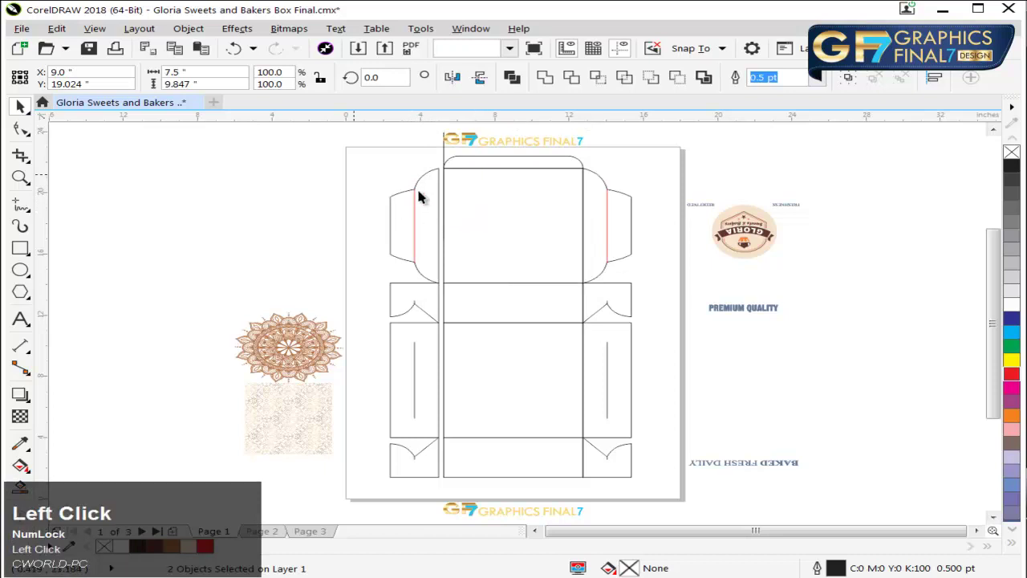
shift+click(444, 150)
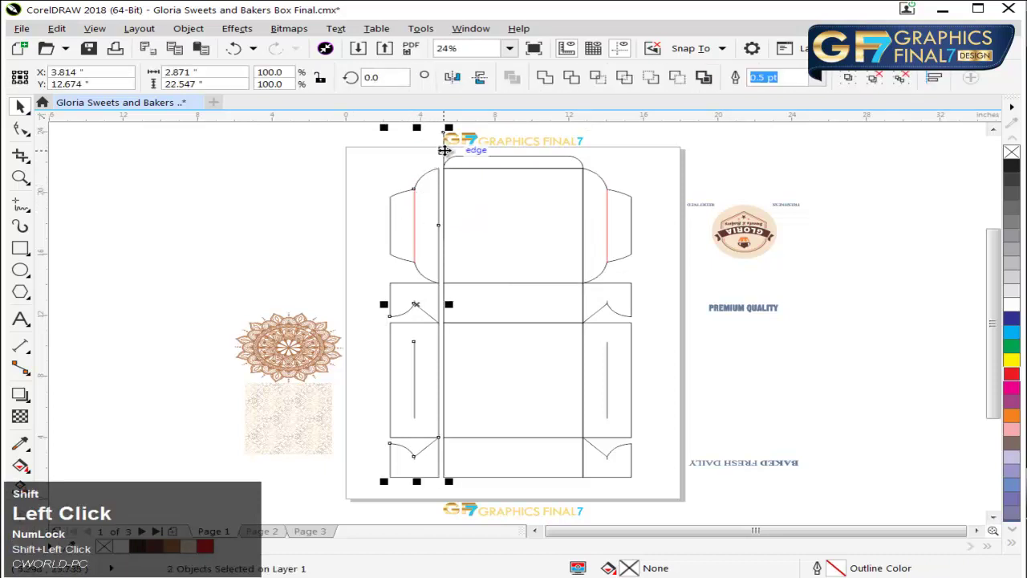
click(401, 161)
click(449, 152)
key(Delete)
click(436, 184)
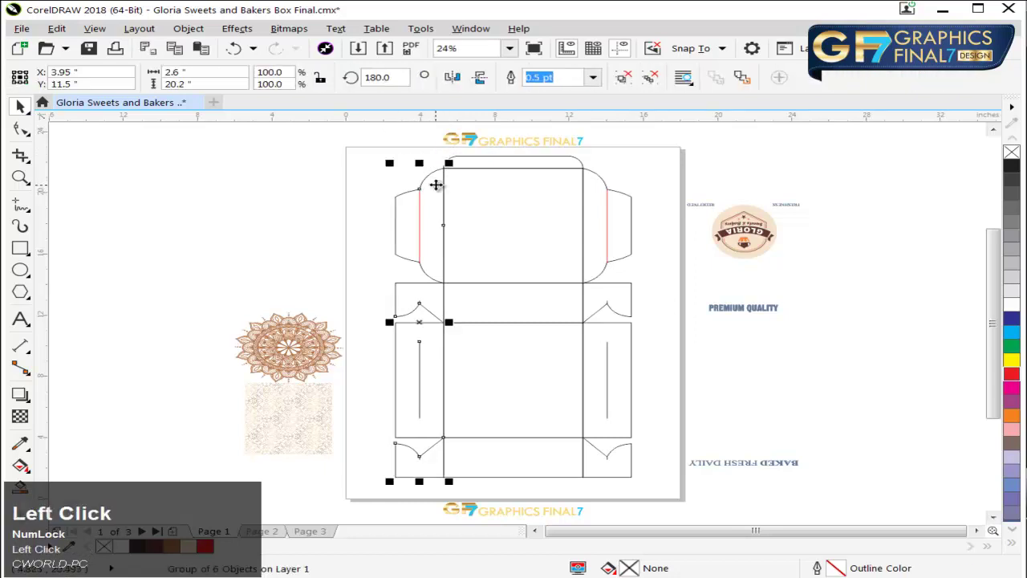
Step: Ungroup the left and right flap groups
click(458, 211)
key(u)
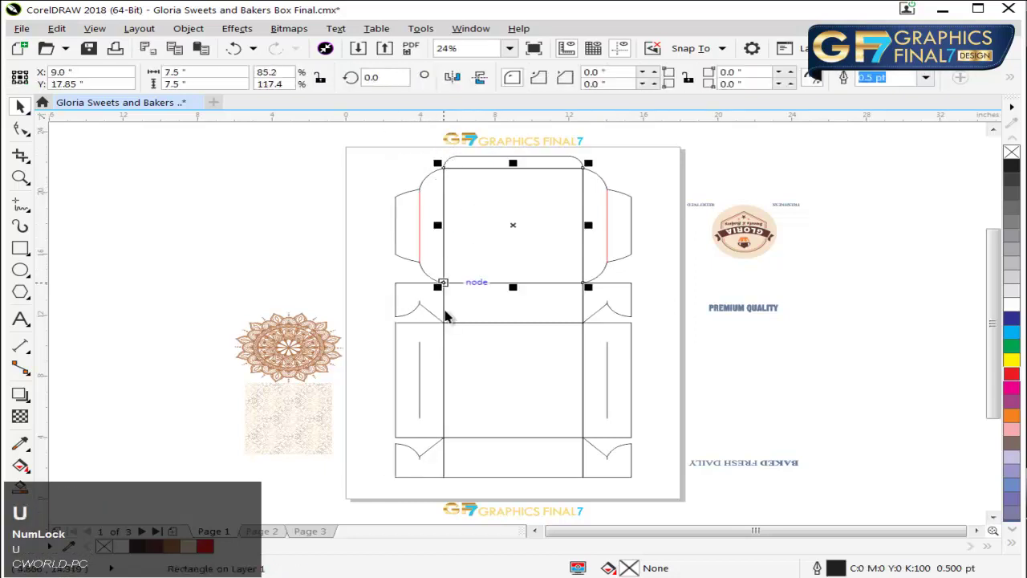
click(606, 361)
key(ctrl+u)
key(F4)
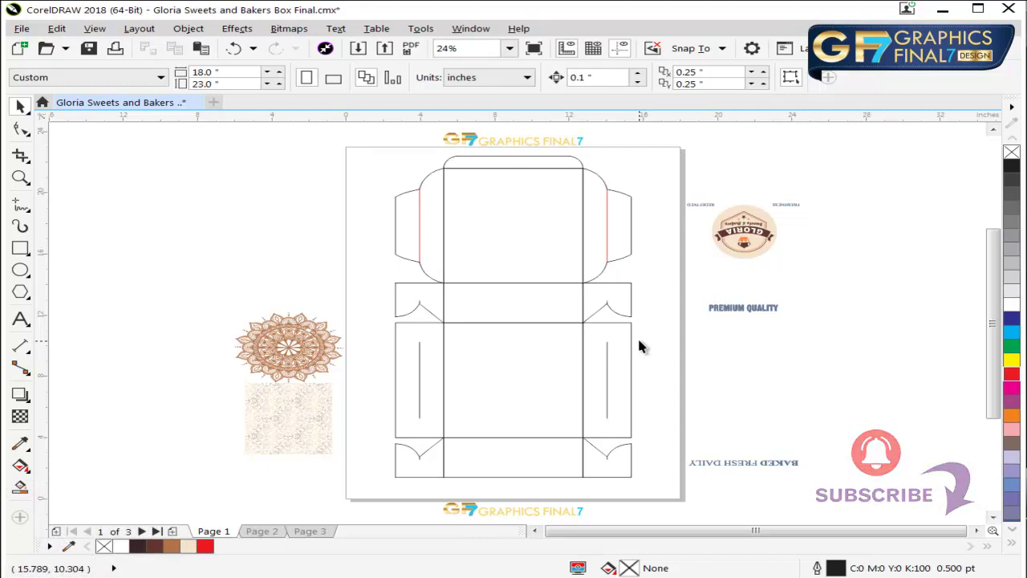
Step: Draw a rectangle about 14.4 inches wide across the upper panel and its side flaps, and set its height to 4.4 inches
key(F2)
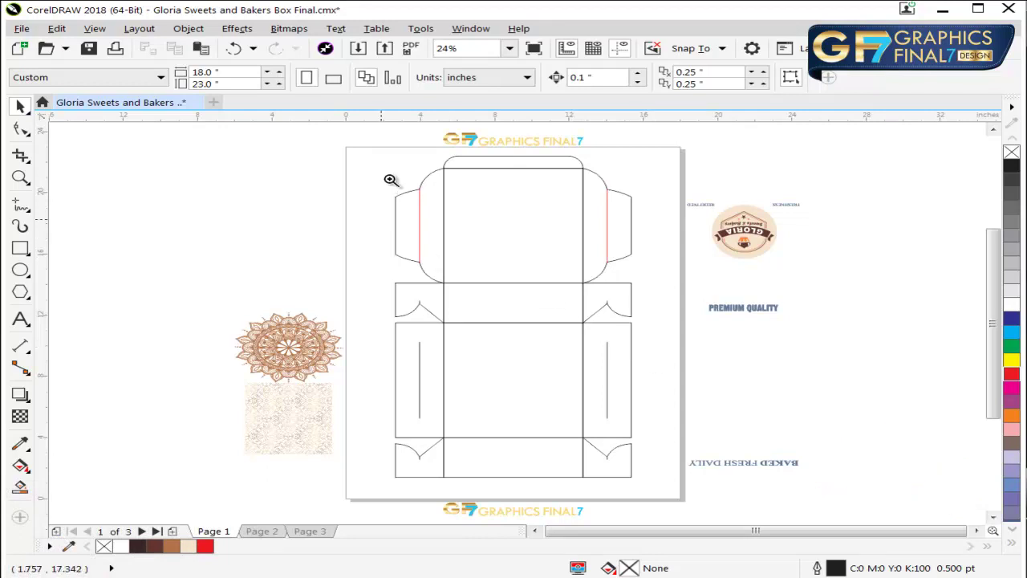
drag(374, 149, 676, 309)
key(F9)
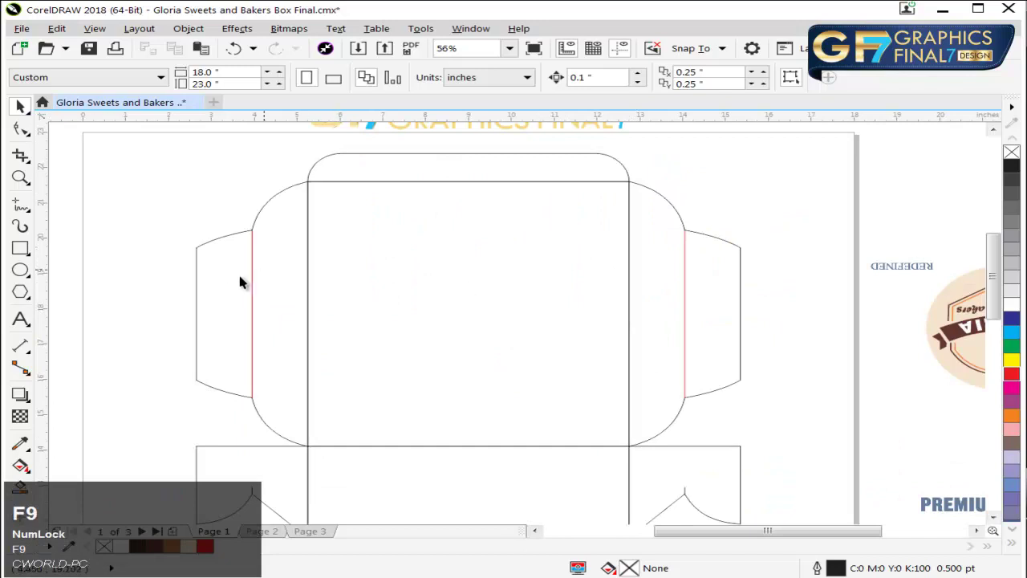
click(22, 249)
drag(172, 212, 788, 356)
text(1.)
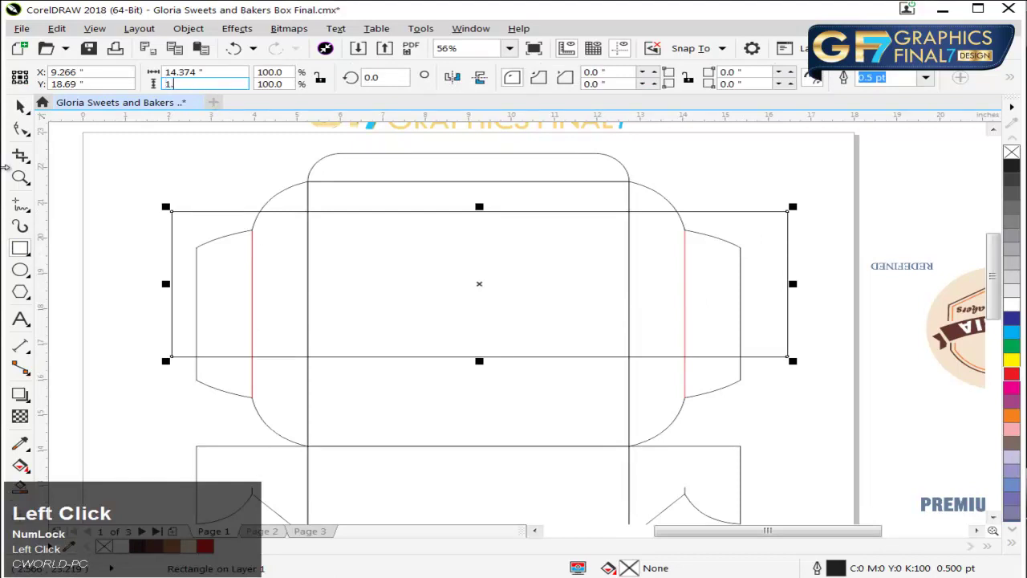
text(4)
key(shift+Home)
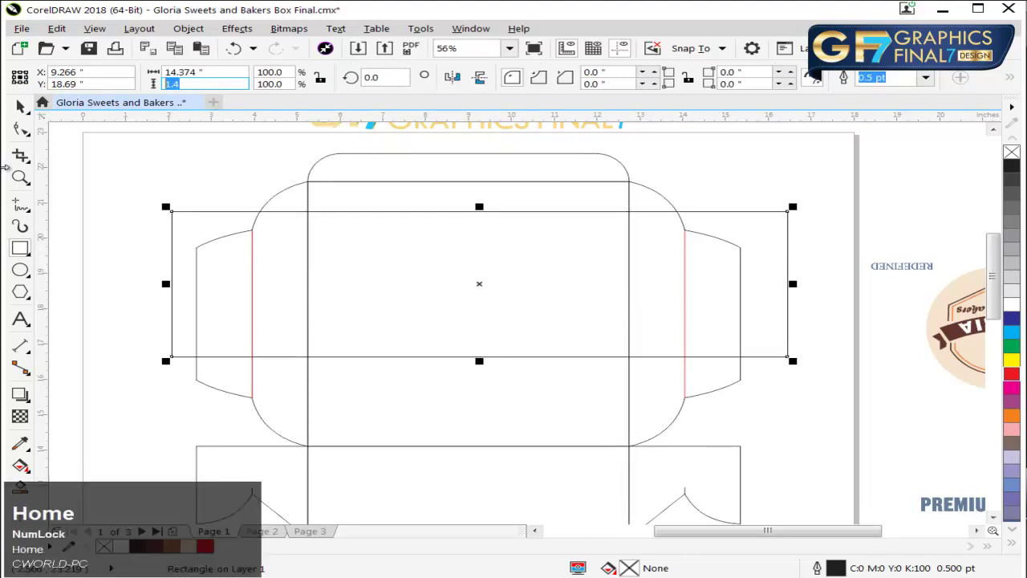
key(Return)
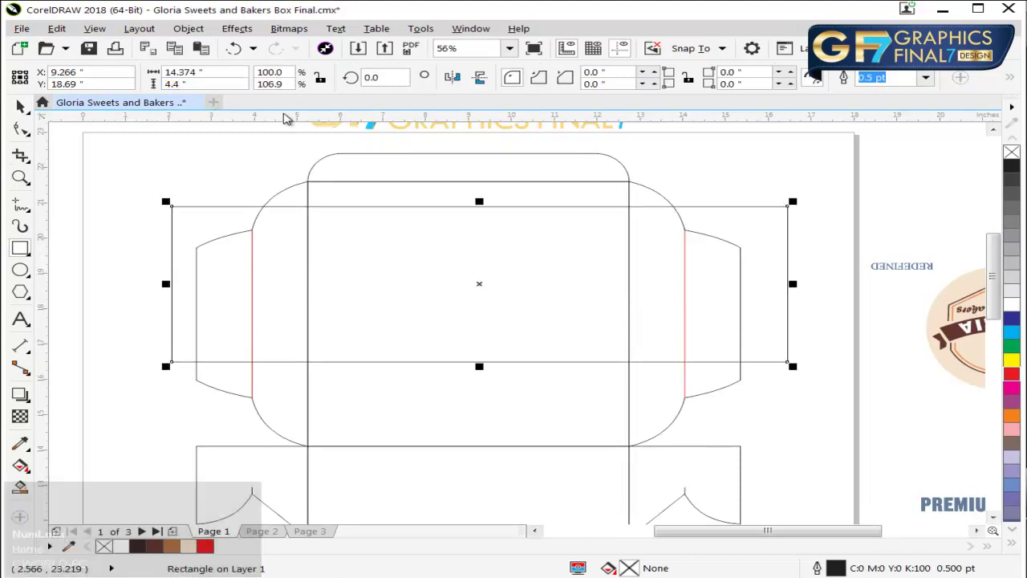
Step: Centre the wide rectangle horizontally and vertically on the upper square panel
key(space)
shift+click(447, 182)
key(c)
key(e)
click(715, 179)
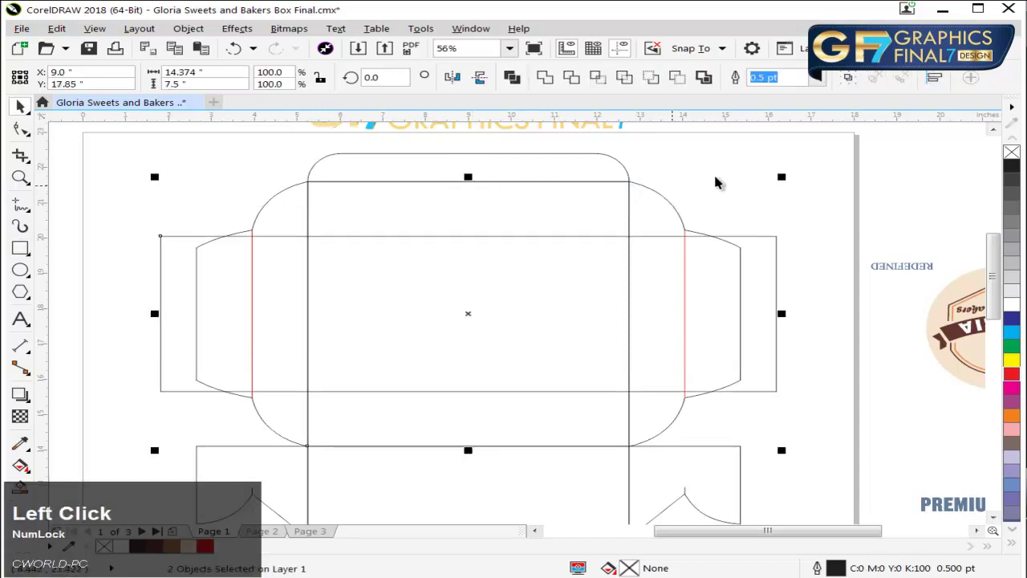
Step: Set the wide rectangle's width to 13 inches
click(763, 237)
click(224, 73)
text(1)
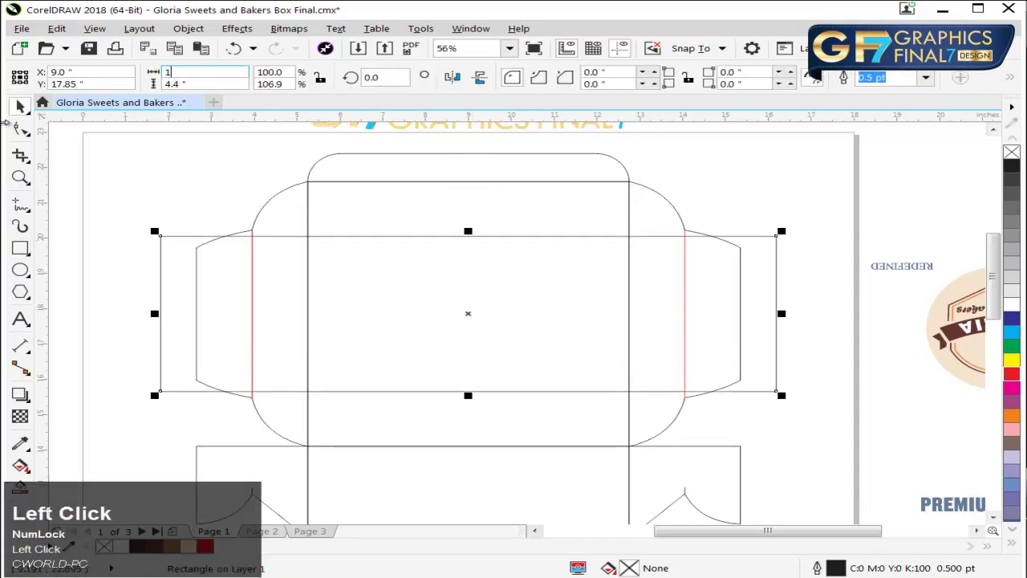
text(3)
key(Return)
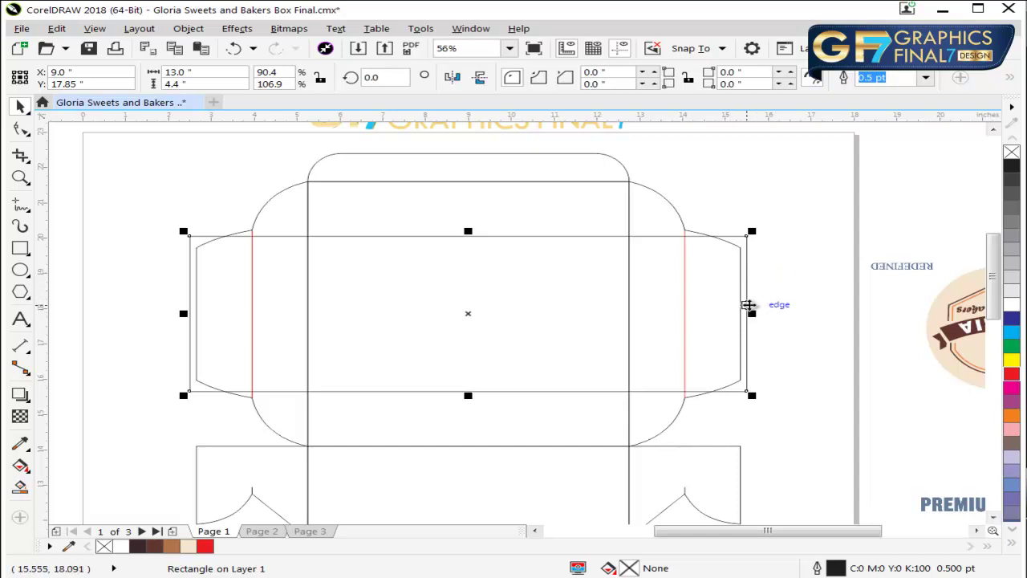
Step: Set the wide rectangle's width to 13.2 inches
click(211, 76)
text(1)
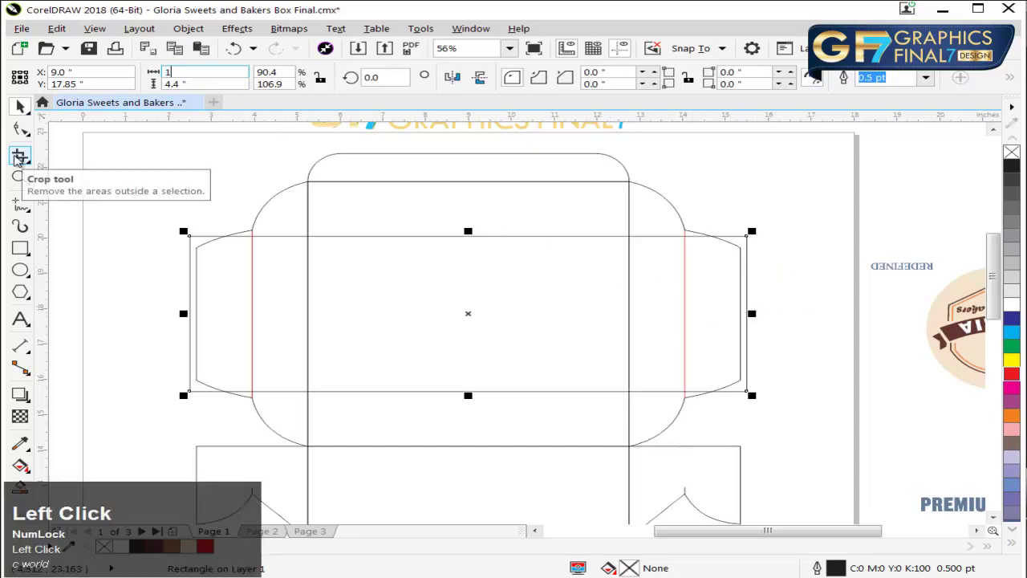
text(3.2)
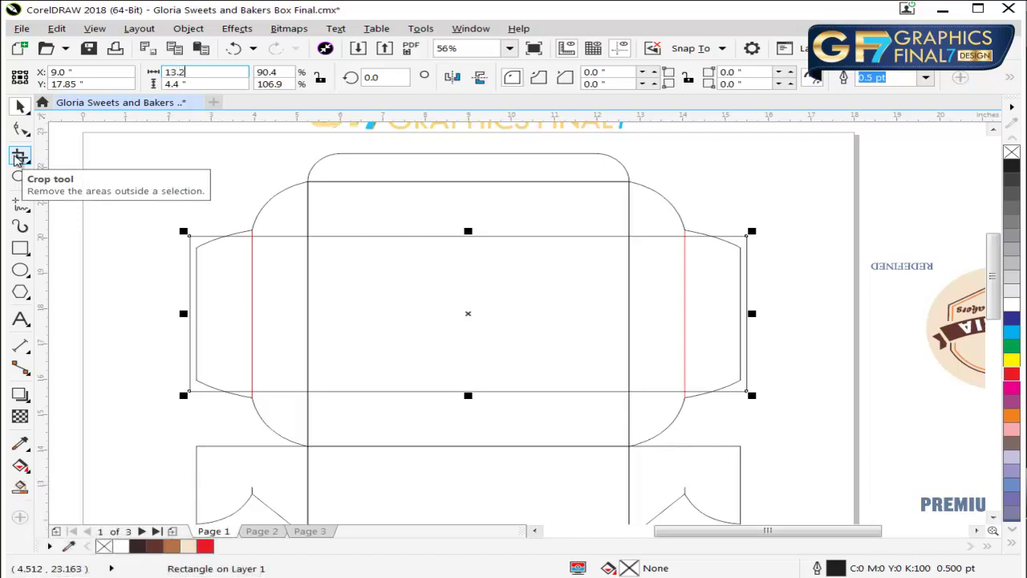
key(Return)
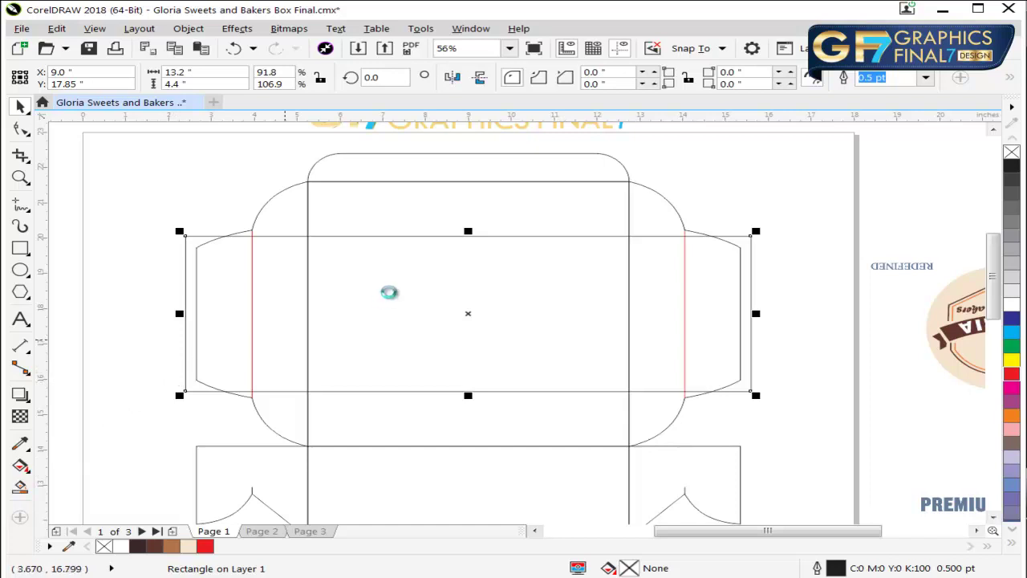
Step: Place a duplicate of the wide rectangle to the left of the page at the same height
key(F4)
key(ctrl+space)
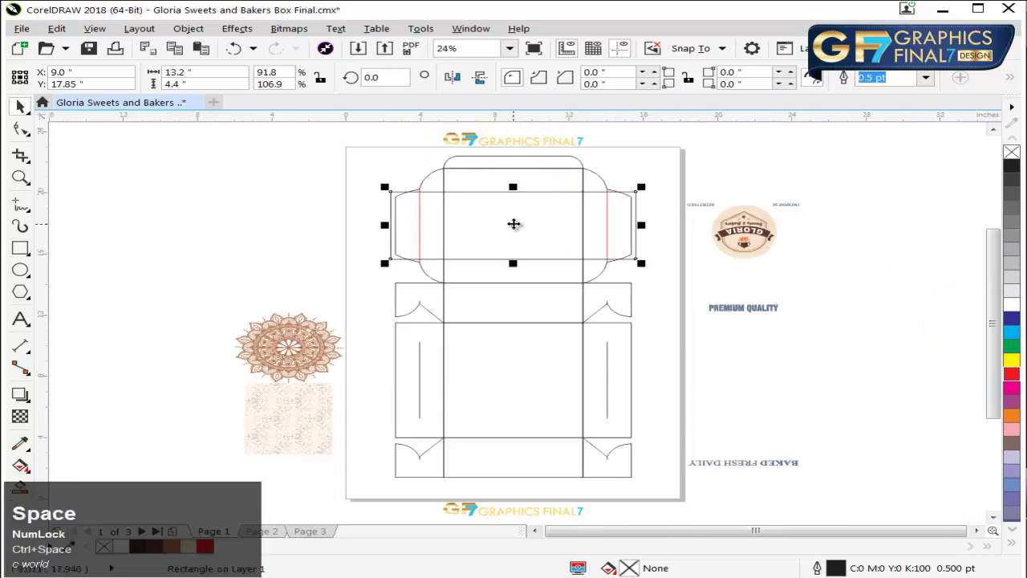
drag(514, 226, 226, 226)
right_click(228, 228)
Step: Stretch the wide rectangle on the page from the layout's top edge to its bottom edge, making it 21 inches tall
click(635, 197)
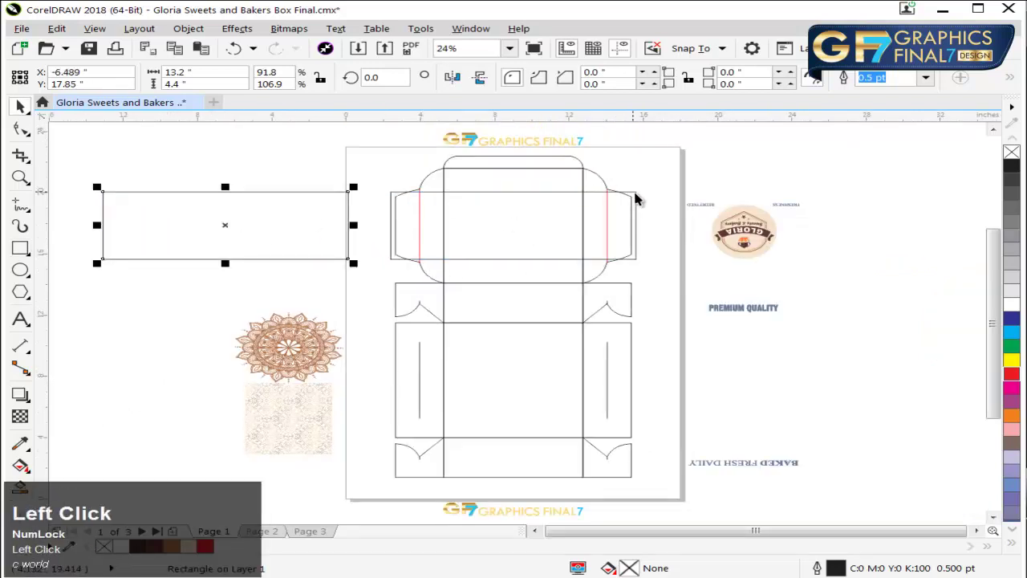
drag(513, 185, 513, 155)
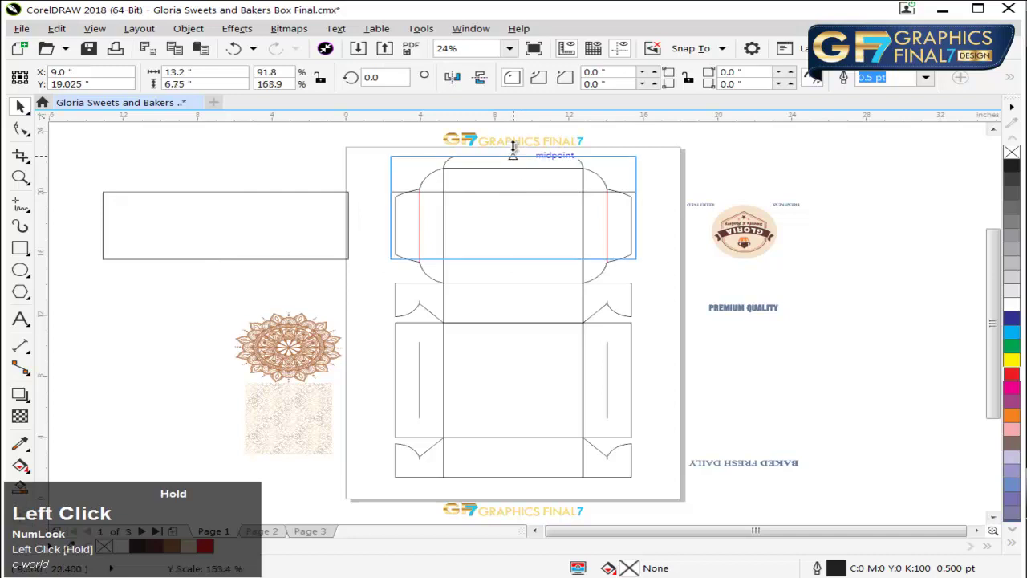
drag(514, 259, 513, 480)
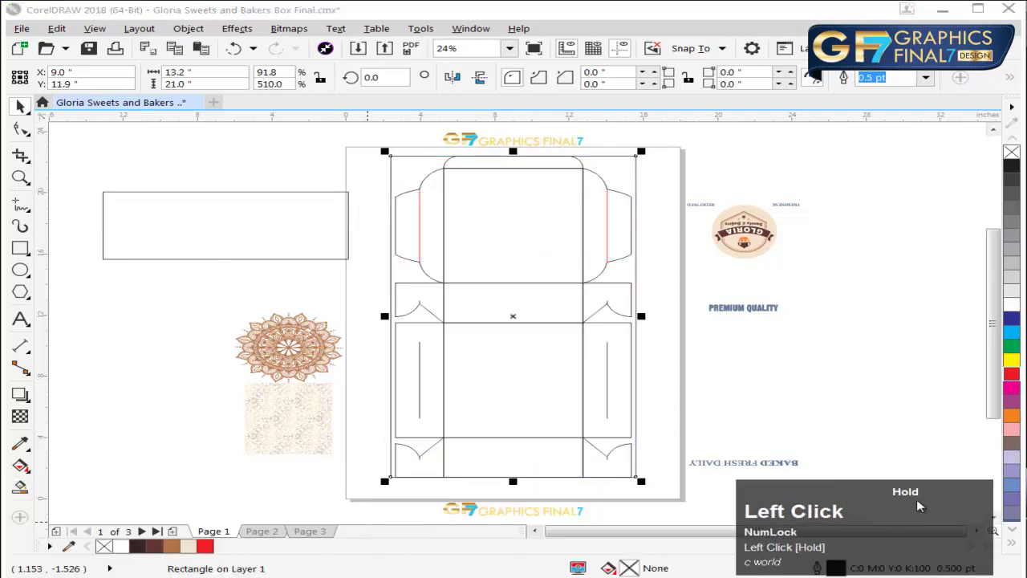
Step: Fill the tall rectangle with dark brown (C50 M65 Y55 K70) and send it behind the die lines
drag(136, 547, 601, 200)
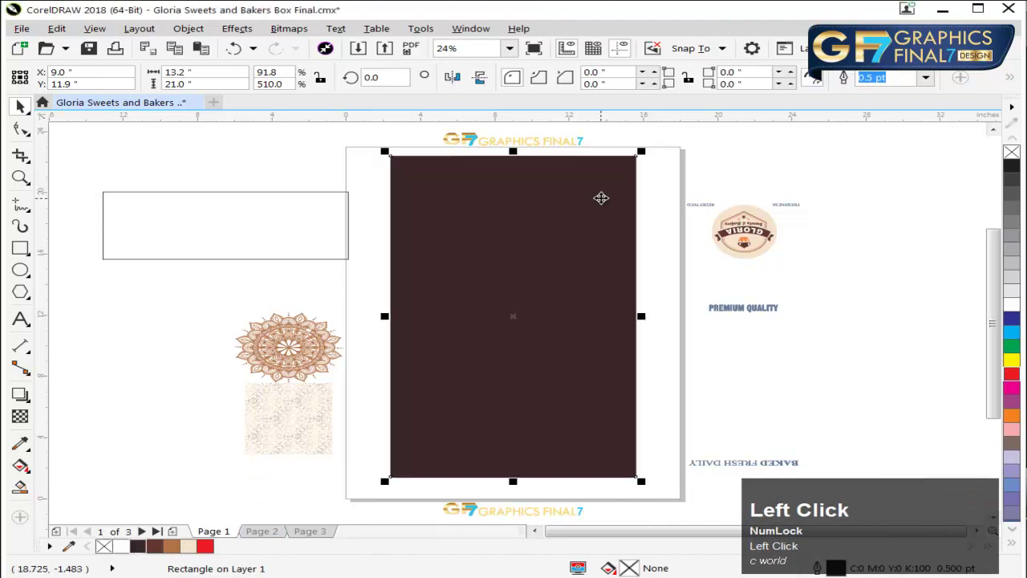
key(space)
key(Page_Down)
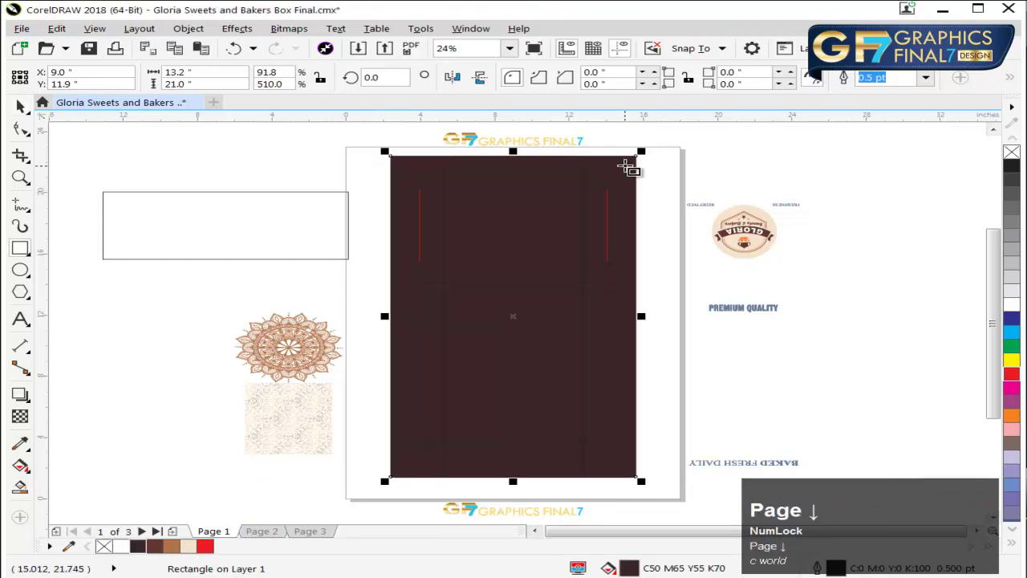
key(space)
click(493, 319)
Step: Give all the die lines and the dark background rectangle a red outline
drag(650, 153, 385, 479)
right_click(1012, 371)
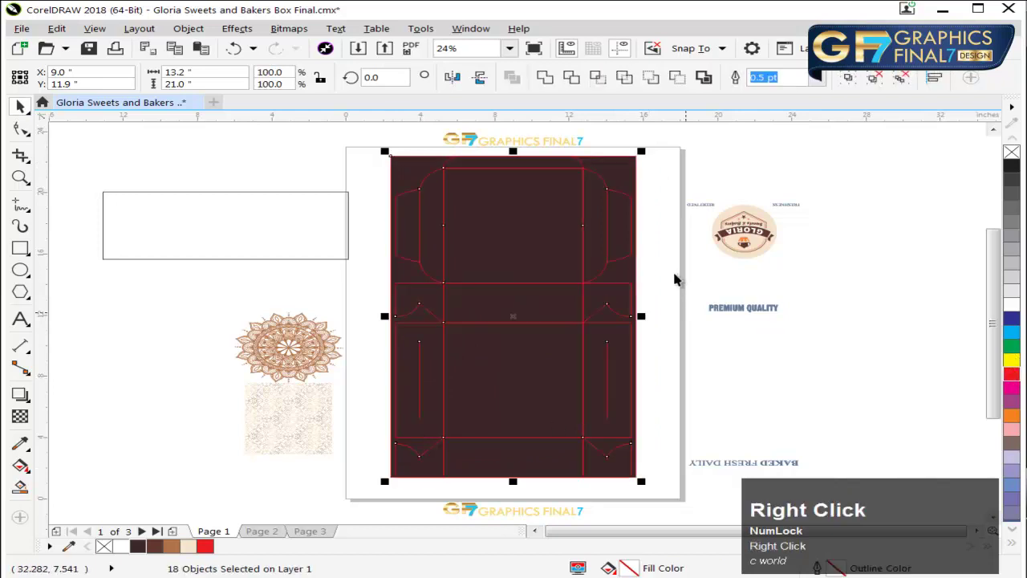
click(665, 244)
Step: Extend the dark background evenly past the top and bottom of the die-line layout, to about 21.22 inches tall
key(F2)
drag(690, 141, 568, 281)
click(213, 254)
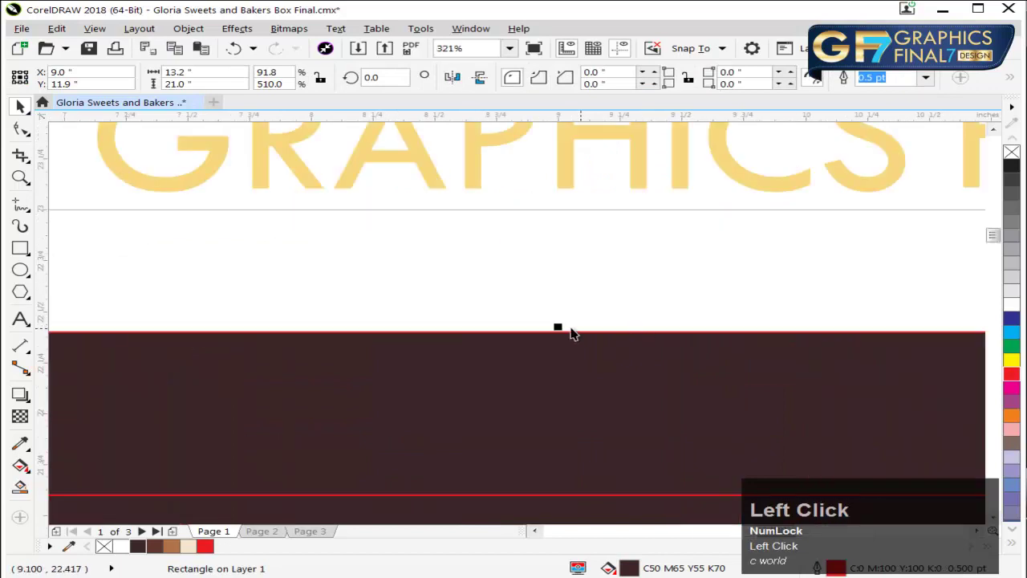
drag(559, 328, 569, 304)
key(F4)
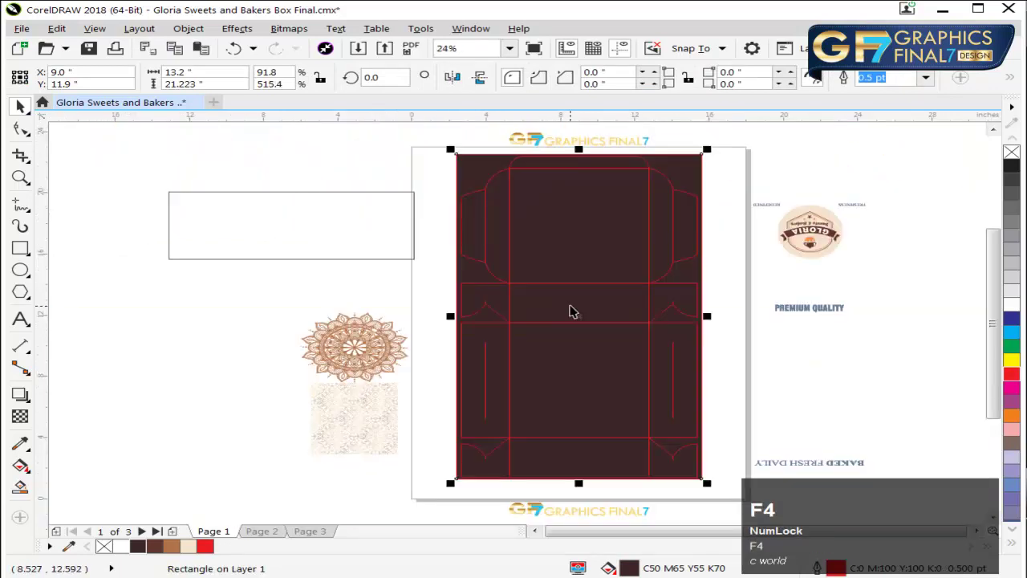
Step: Centre the unfilled wide rectangle horizontally on the dark background across the upper panel and fill it with reddish brown (C42 M75 Y70 K47)
click(796, 141)
key(F2)
drag(811, 142, 222, 345)
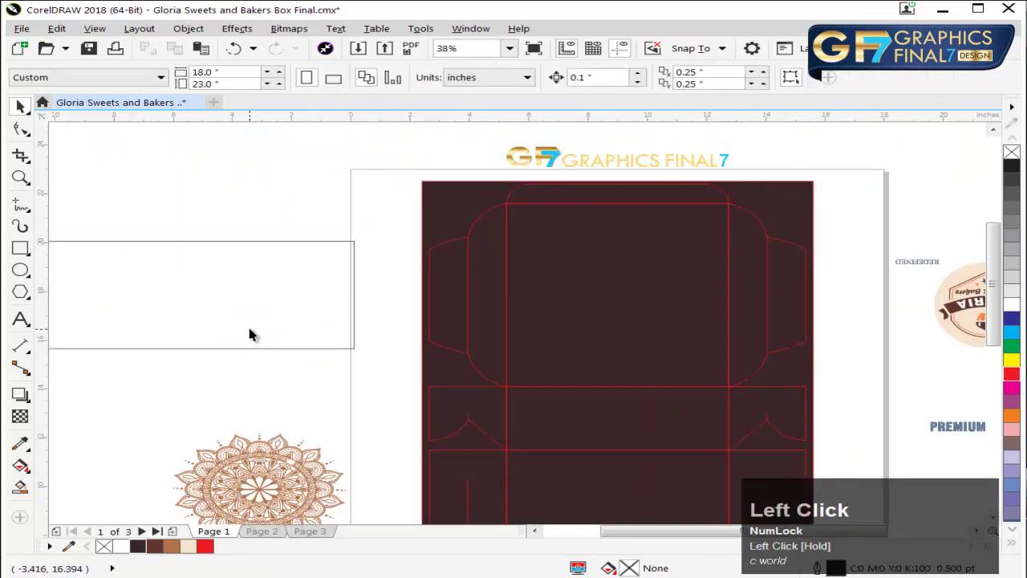
click(250, 330)
shift+click(568, 299)
shift+click(568, 299)
key(c)
shift+click(557, 275)
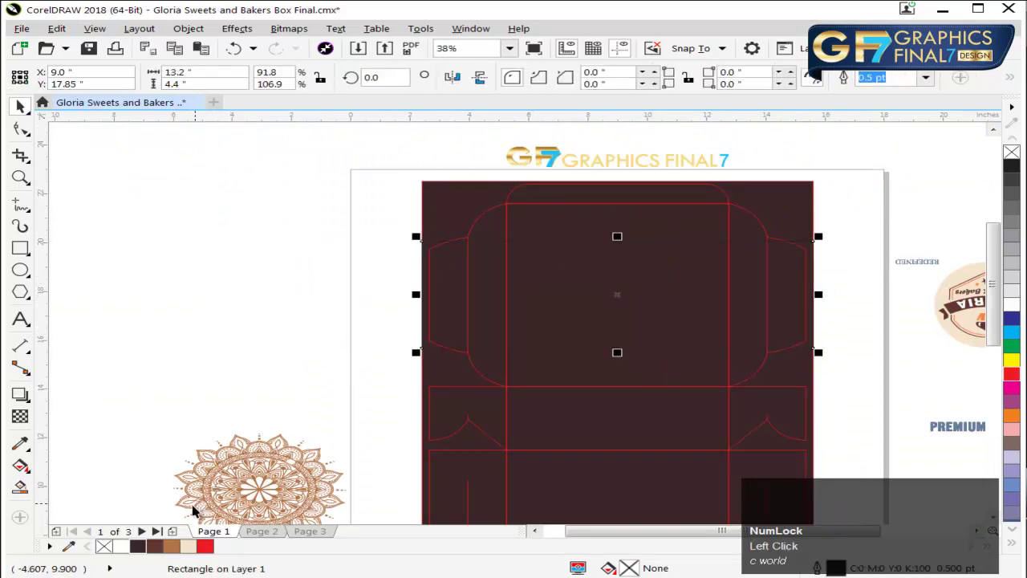
click(154, 547)
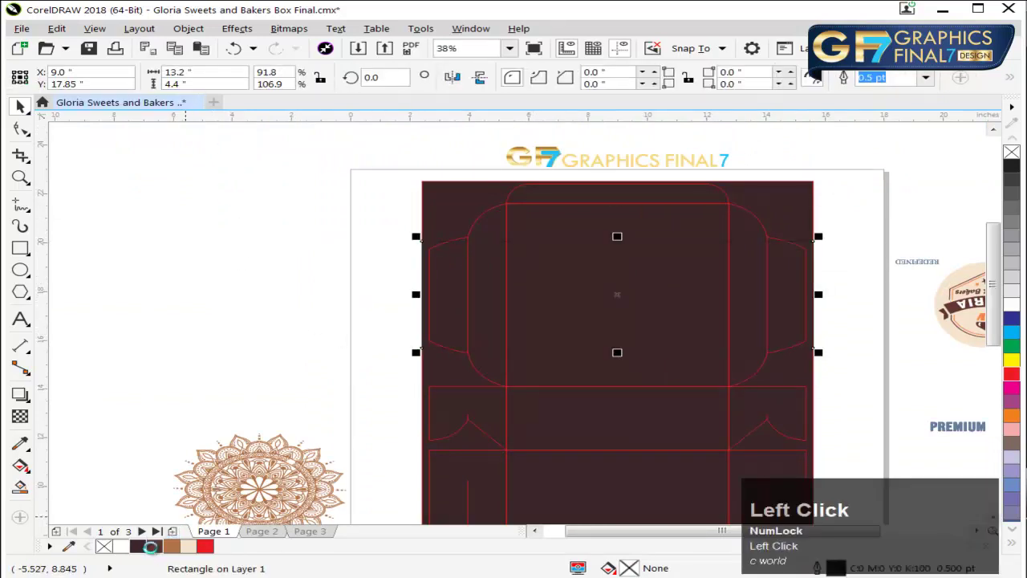
click(264, 305)
Step: Remove the outline from the large dark background rectangle
click(812, 216)
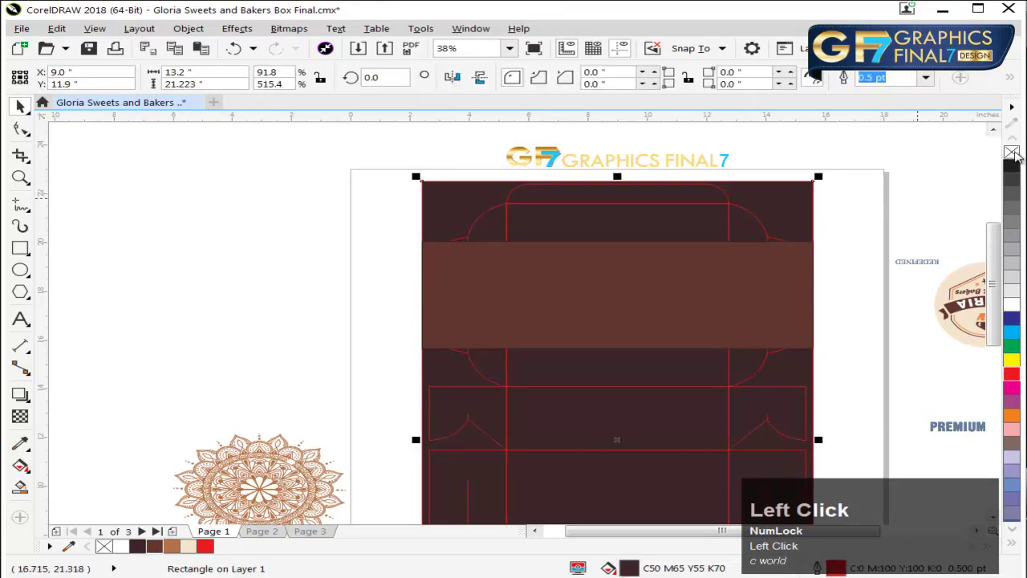
right_click(1013, 153)
click(824, 240)
Step: Send the reddish-brown band and the dark background together behind the red die lines
click(809, 254)
shift+click(806, 217)
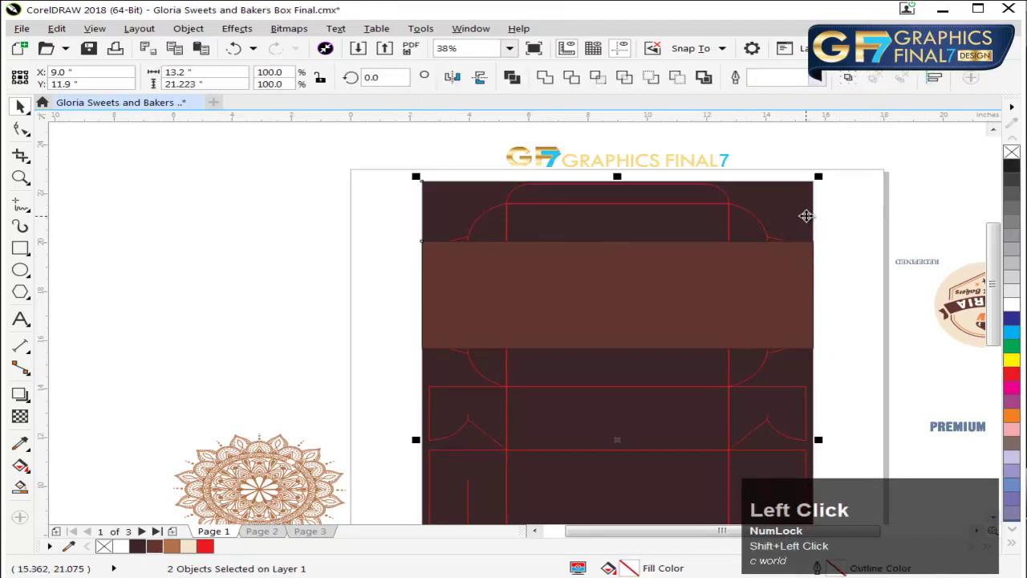
click(863, 230)
click(802, 263)
shift+click(802, 213)
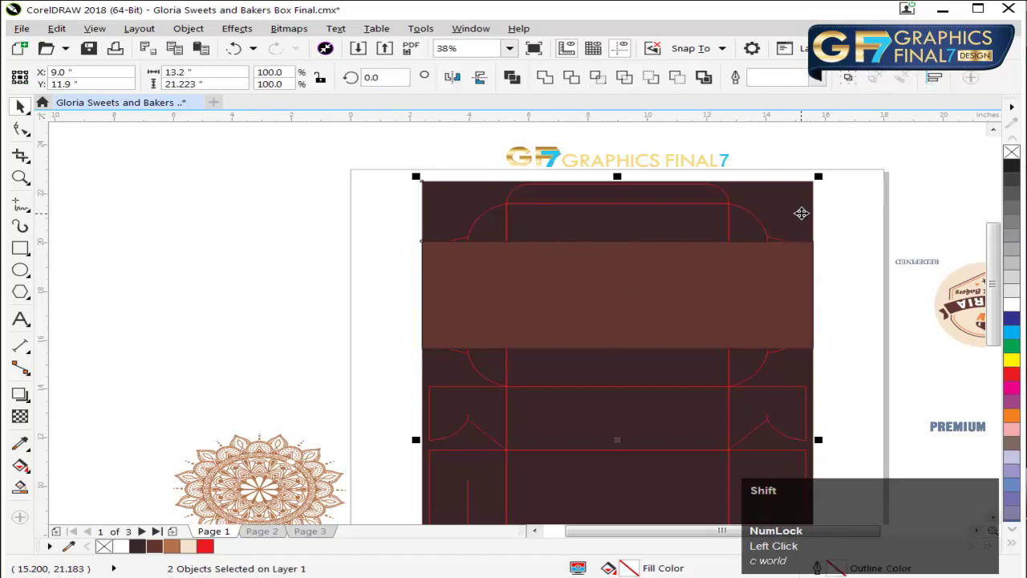
key(shift+Page_Down)
click(865, 228)
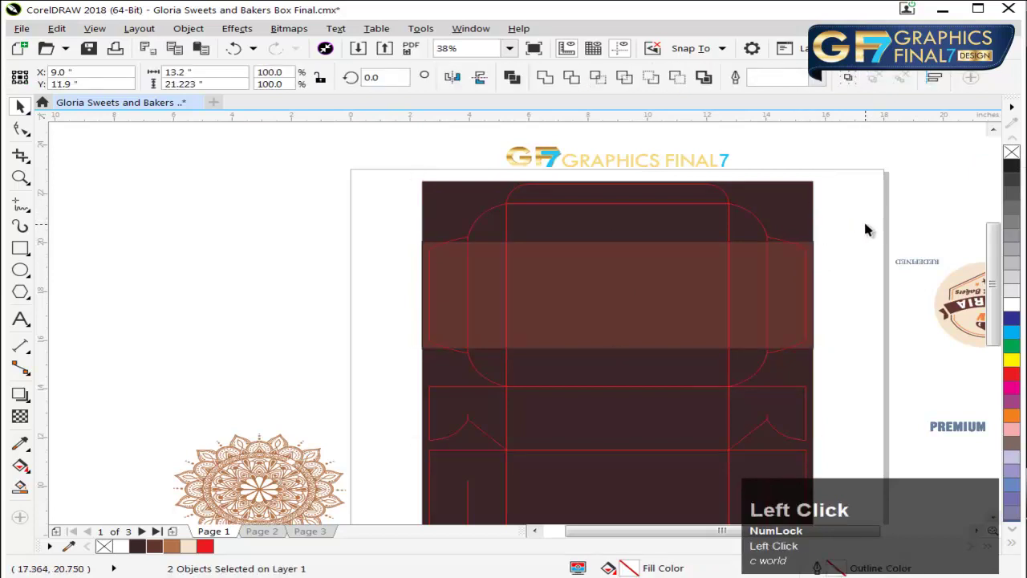
Step: Give the reddish-brown band a 4 pt outline in light brown (C29 M60 Y80 K4)
drag(874, 179, 390, 366)
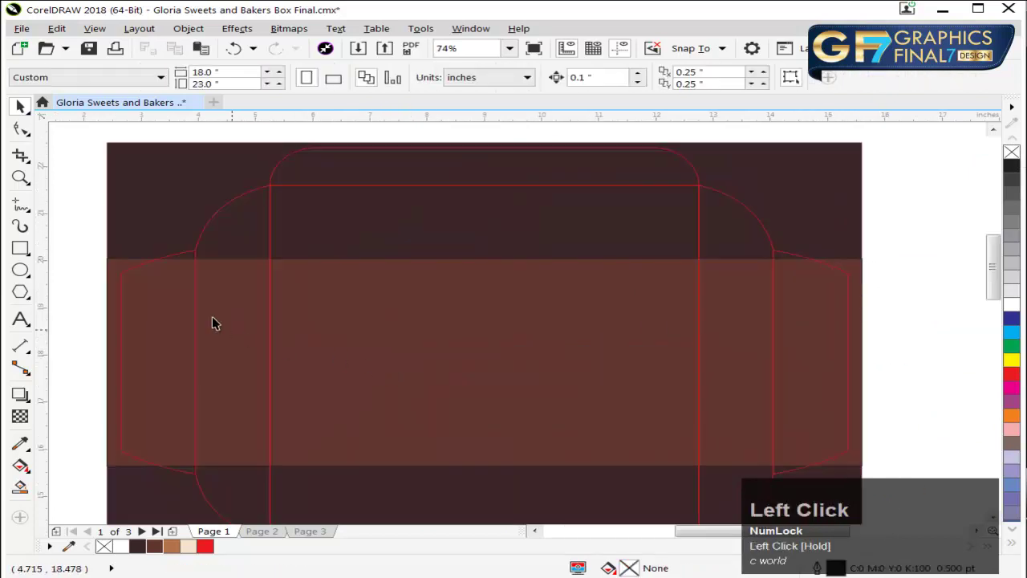
click(119, 270)
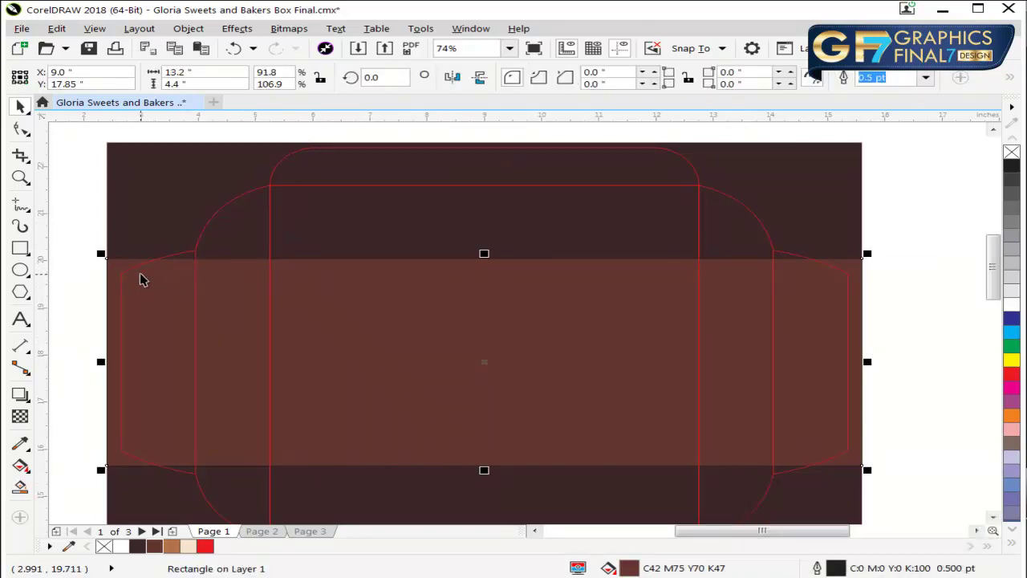
key(F12)
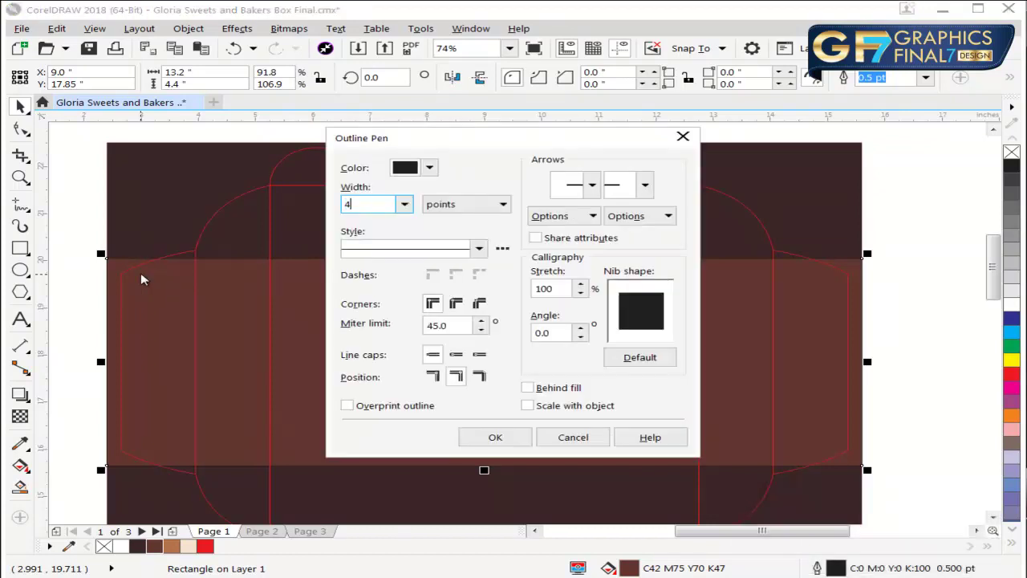
key(Return)
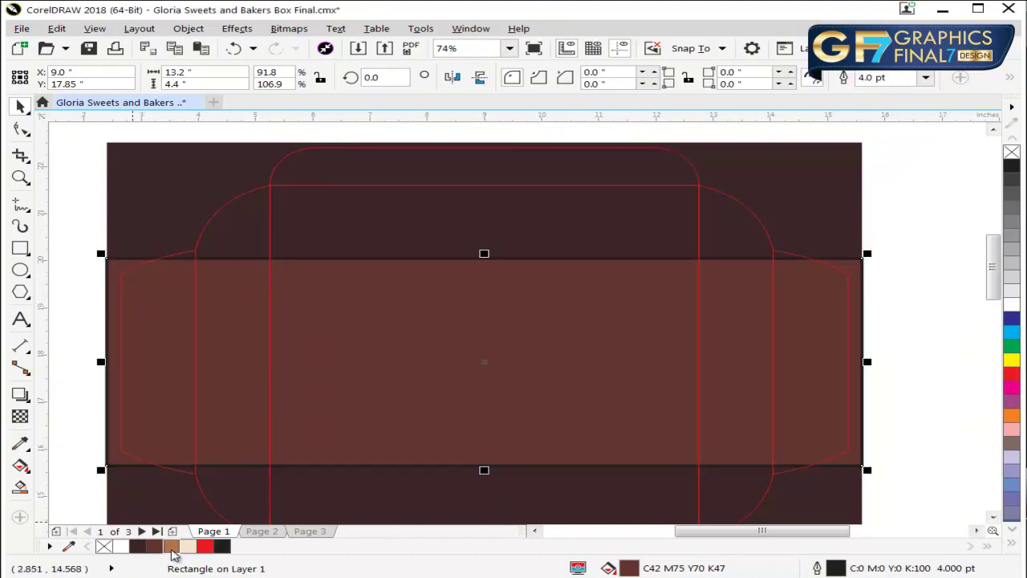
right_click(173, 549)
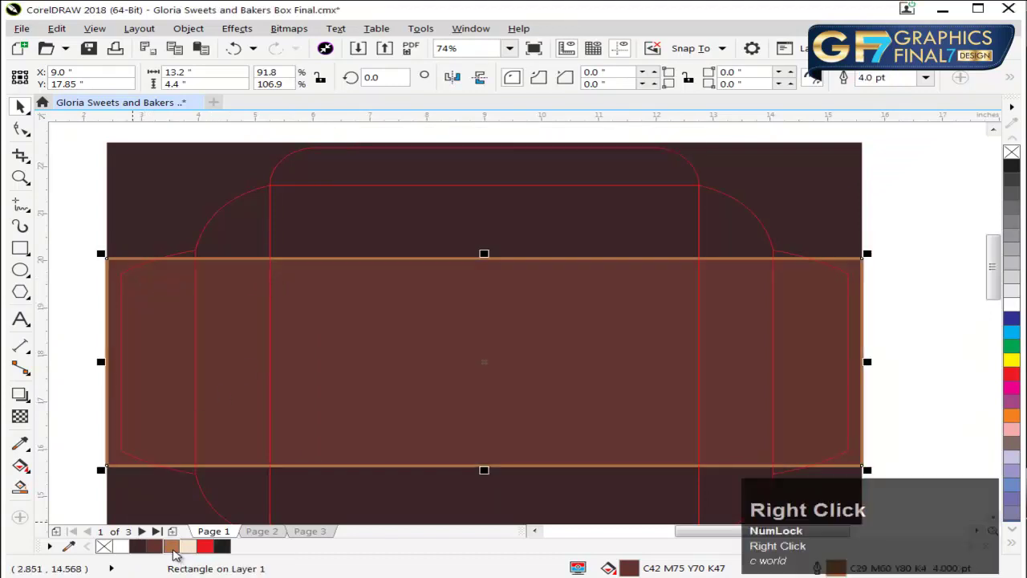
click(920, 281)
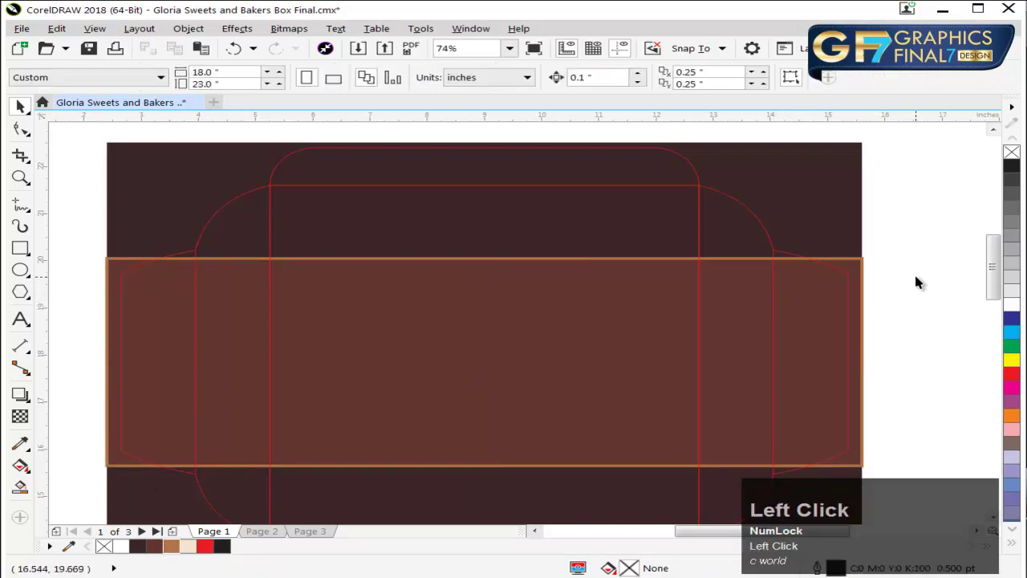
Step: Bring the Gloria logo to the front and place a copy centred horizontally and vertically on the upper square panel
key(F3)
key(F4)
click(768, 249)
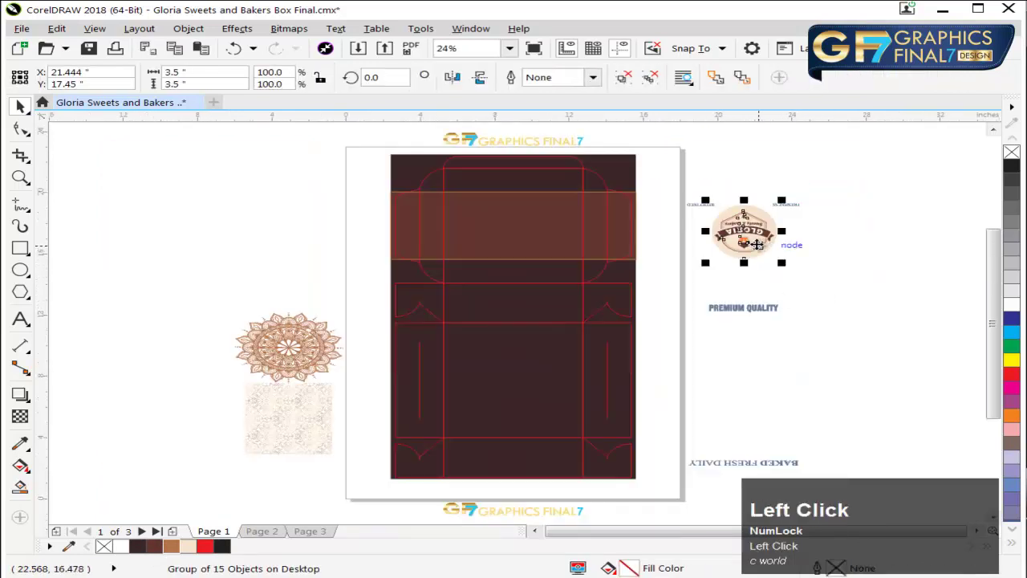
key(shift+Page_Up)
shift+click(564, 233)
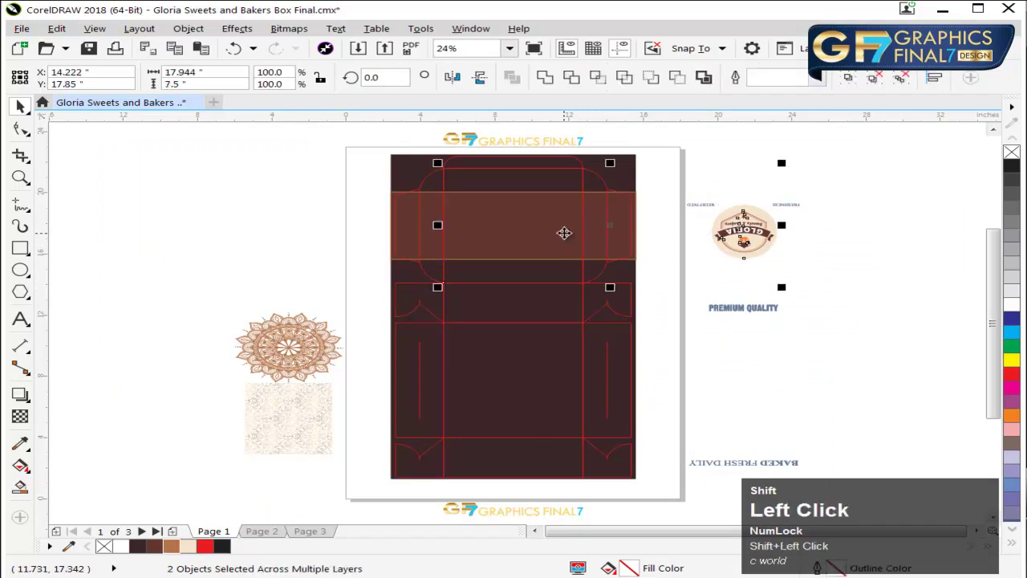
key(c)
key(e)
Step: Group the REDEFINED and FRESHNESS texts, centre them horizontally on the reddish-brown band, bring them to the front and ungroup them
key(F2)
drag(330, 192, 801, 214)
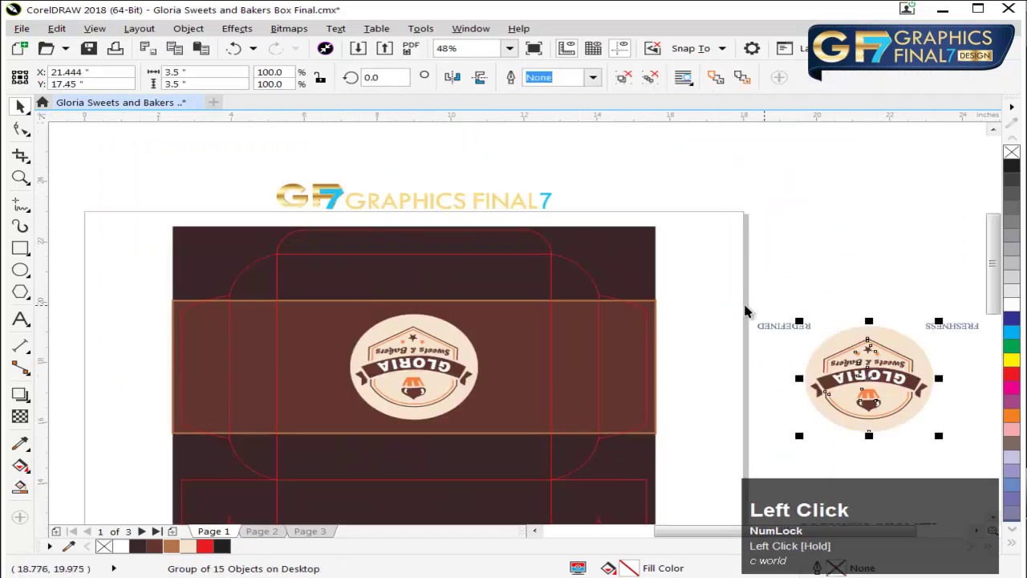
drag(705, 289, 992, 351)
key(ctrl+g)
shift+click(511, 348)
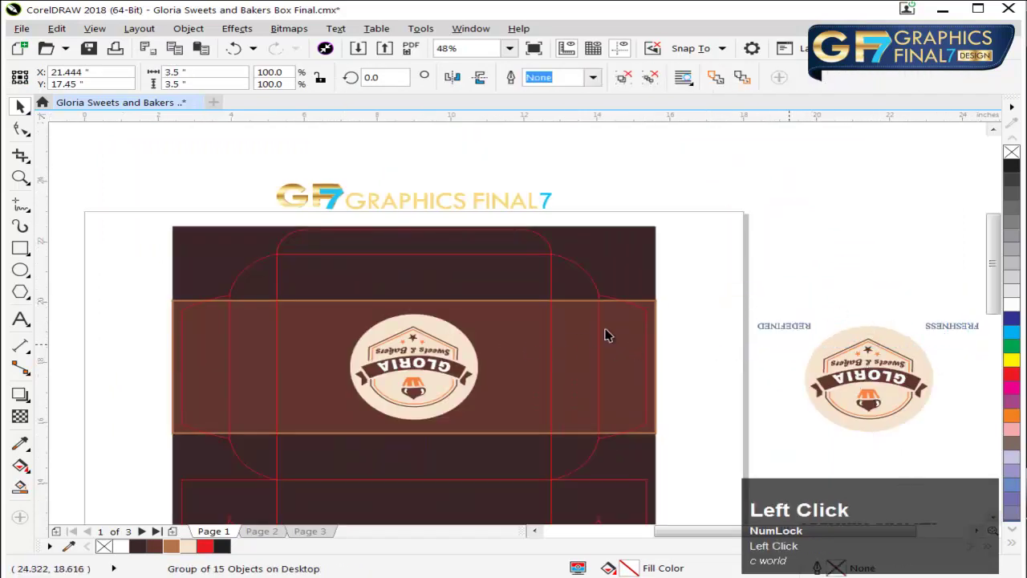
key(c)
click(769, 282)
drag(606, 288, 209, 380)
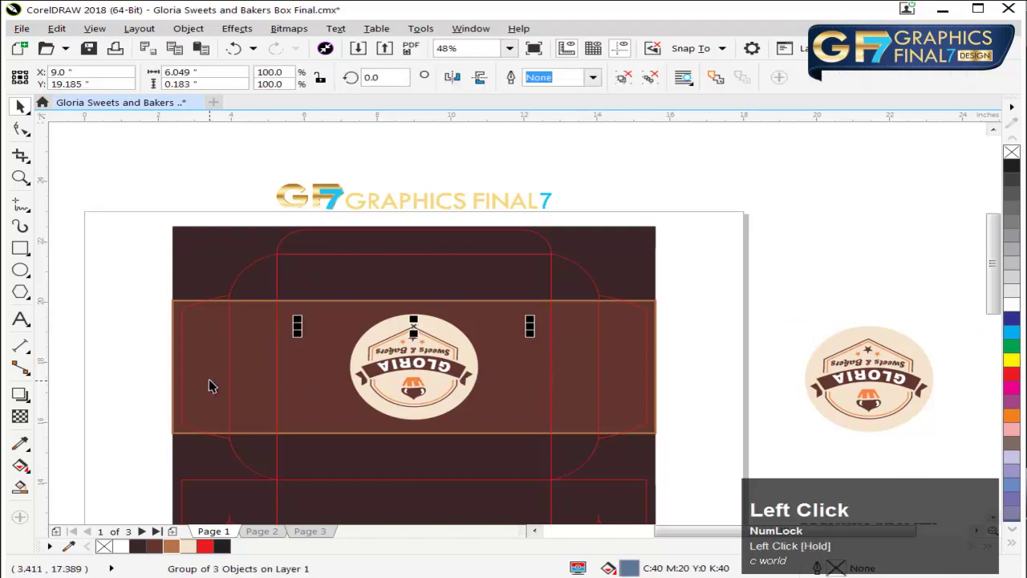
key(shift+Page_Up)
key(ctrl+u)
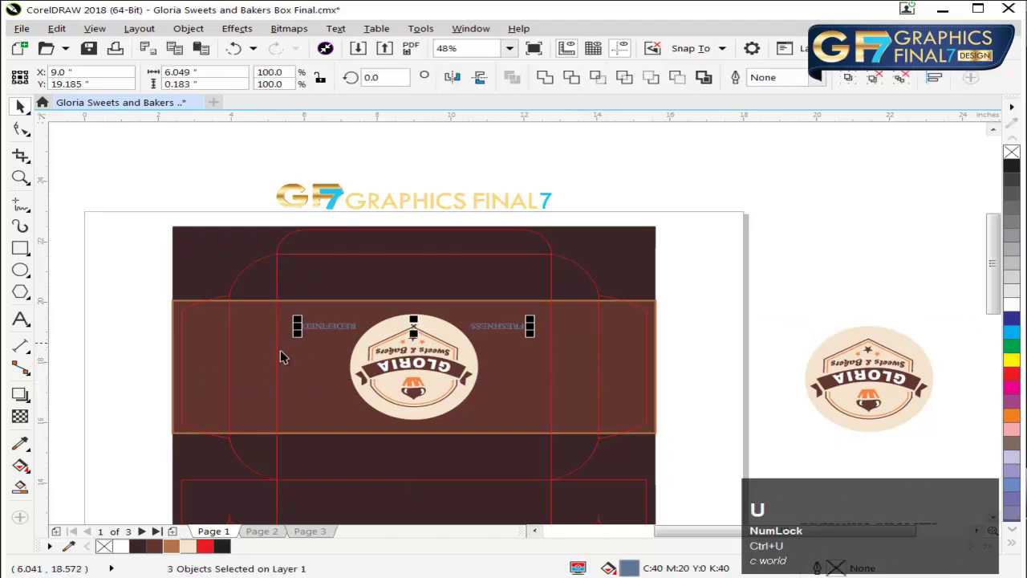
Step: Group the REDEFINED and FRESHNESS texts again and align their top edge with the top of the logo on the band
key(F2)
drag(227, 273, 677, 361)
key(ctrl+g)
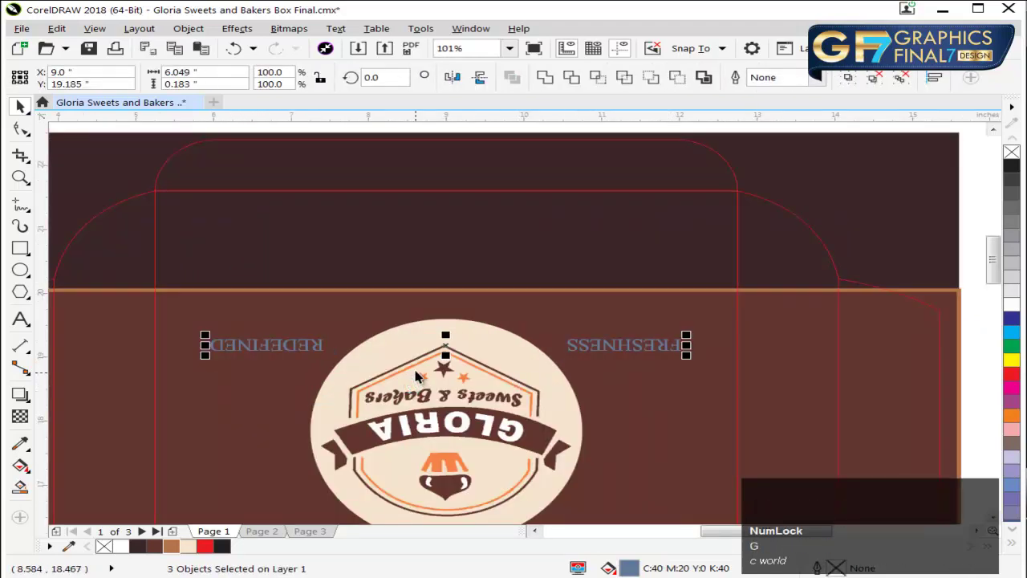
shift+click(475, 331)
key(t)
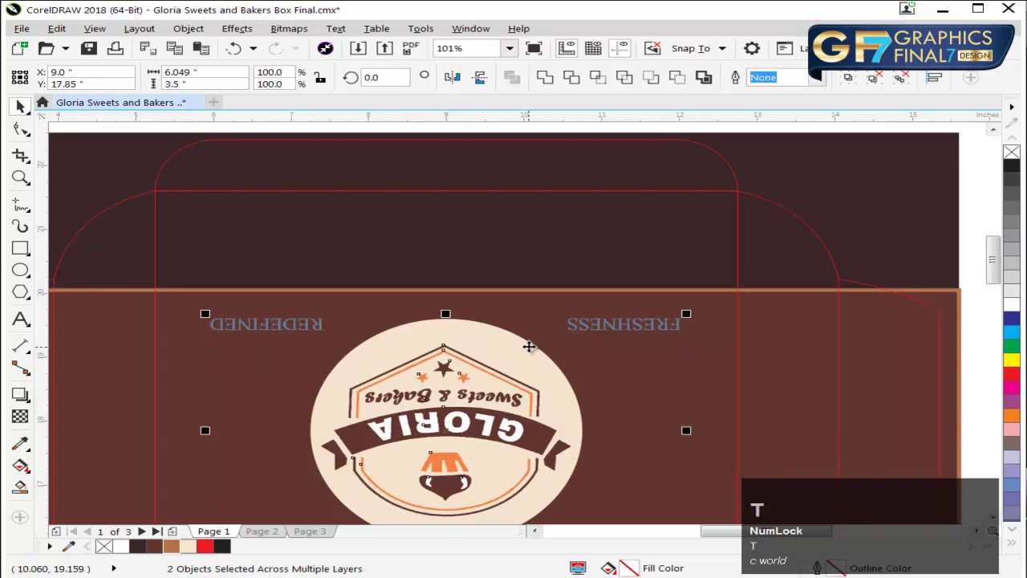
key(Escape)
Step: Fill the REDEFINED and FRESHNESS text group with white
click(580, 326)
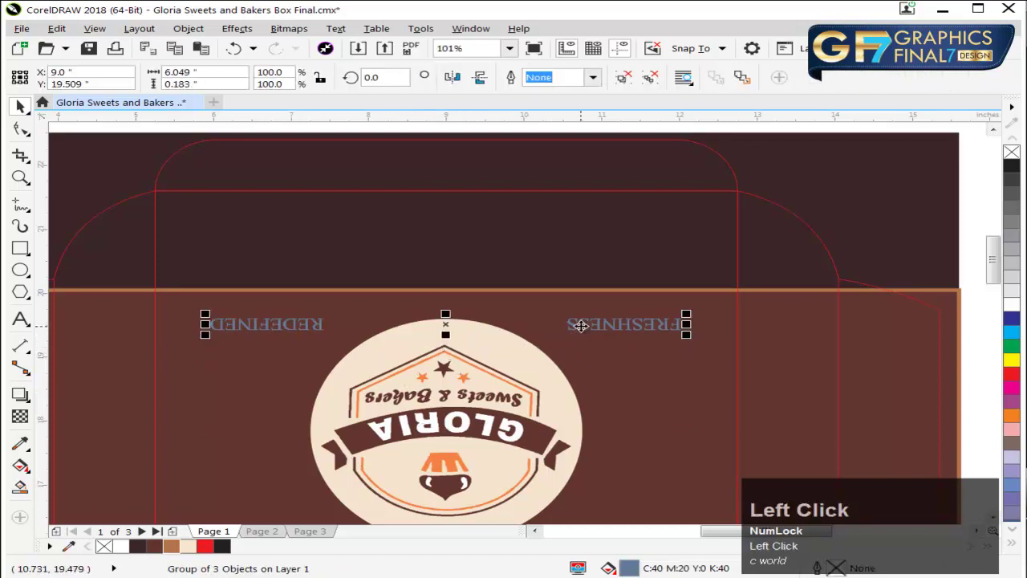
click(1012, 281)
key(F4)
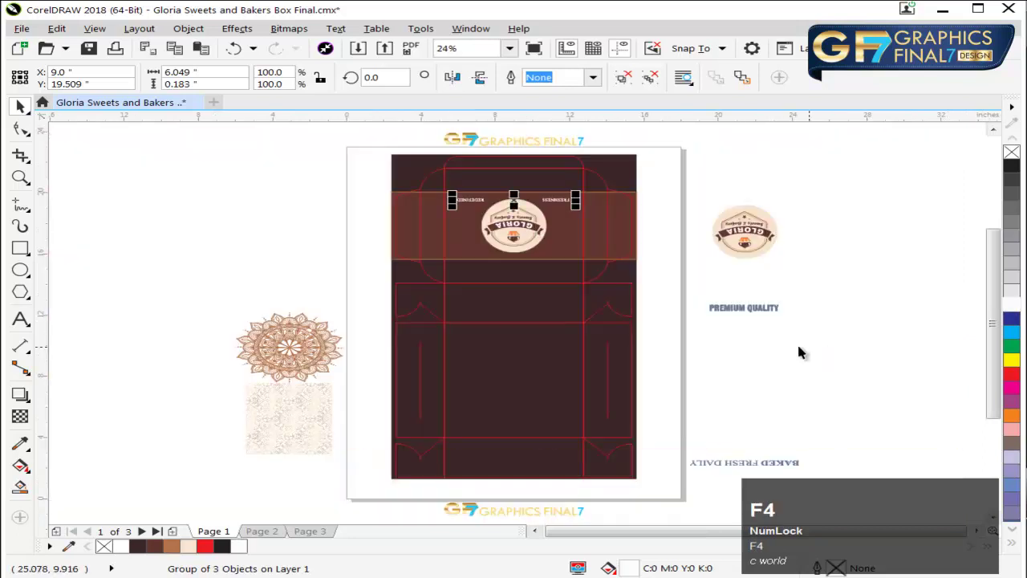
Step: Place a copy of the PREMIUM QUALITY text centred on the narrow panel between the two square panels and fill it white
click(800, 350)
click(730, 310)
key(c)
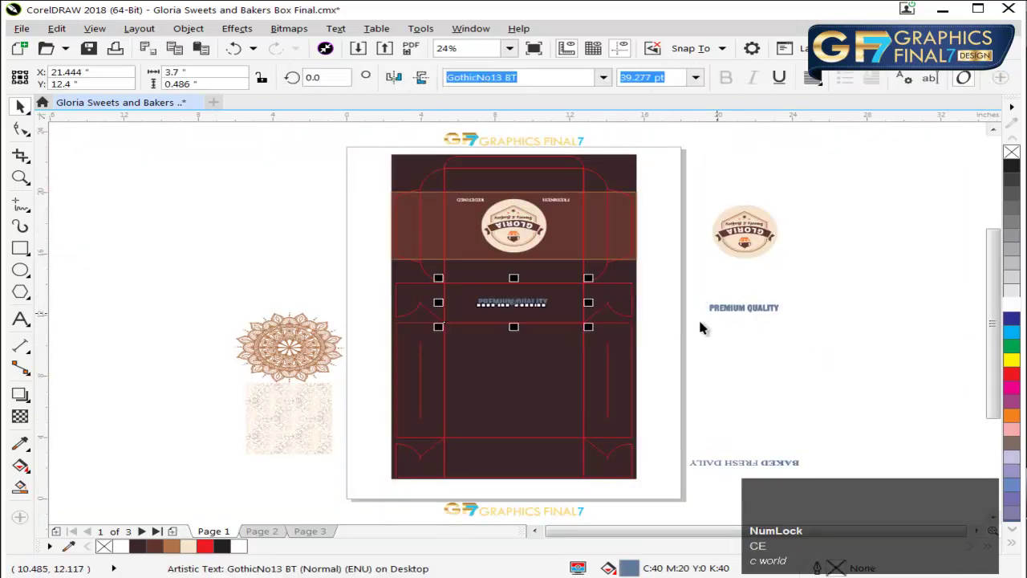
drag(475, 292, 590, 324)
click(1004, 306)
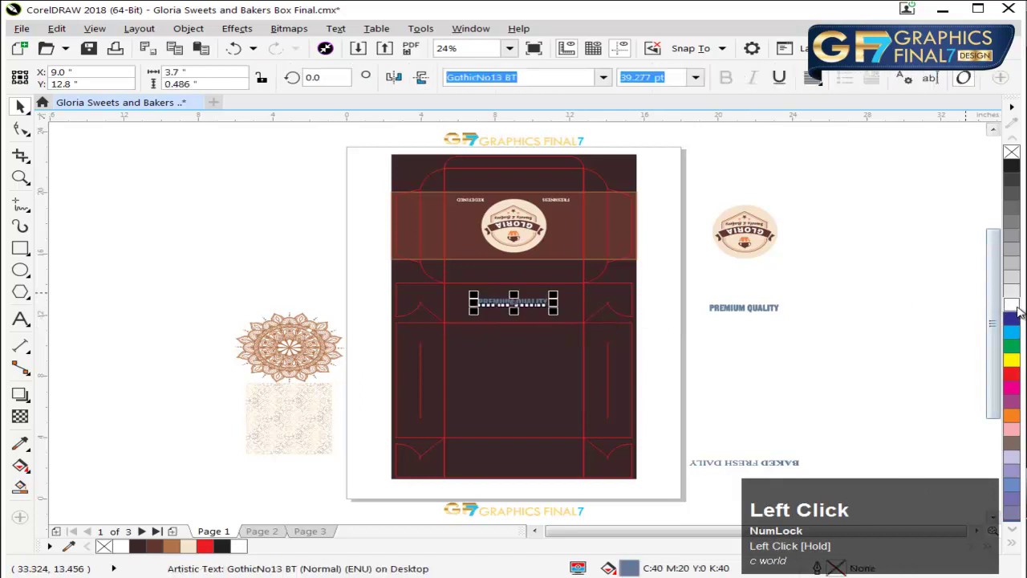
click(828, 295)
Step: Place a copy of the BAKED FRESH DAILY text centred on the lowest narrow panel of the box layout
click(732, 256)
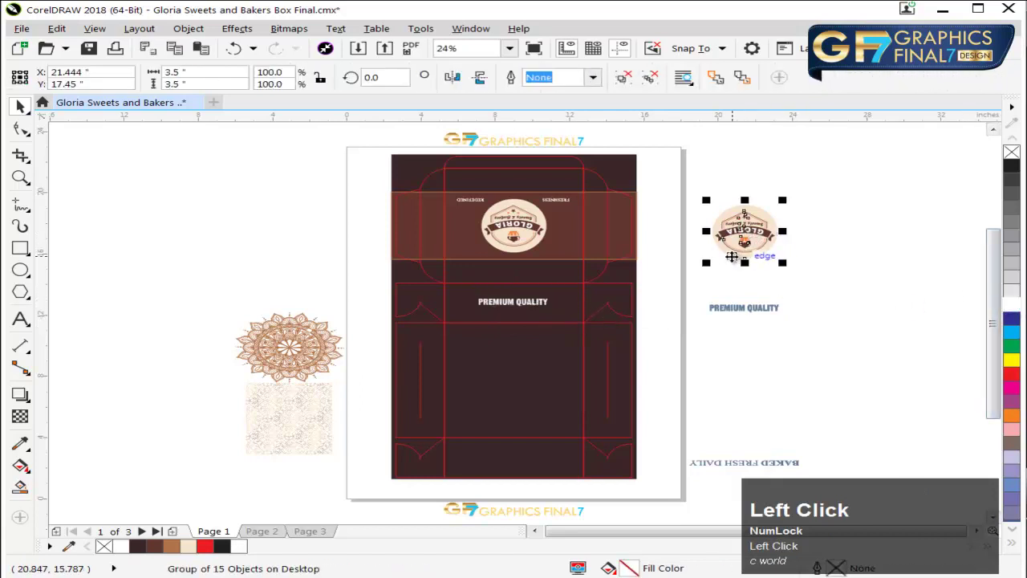
click(748, 312)
key(Delete)
click(734, 463)
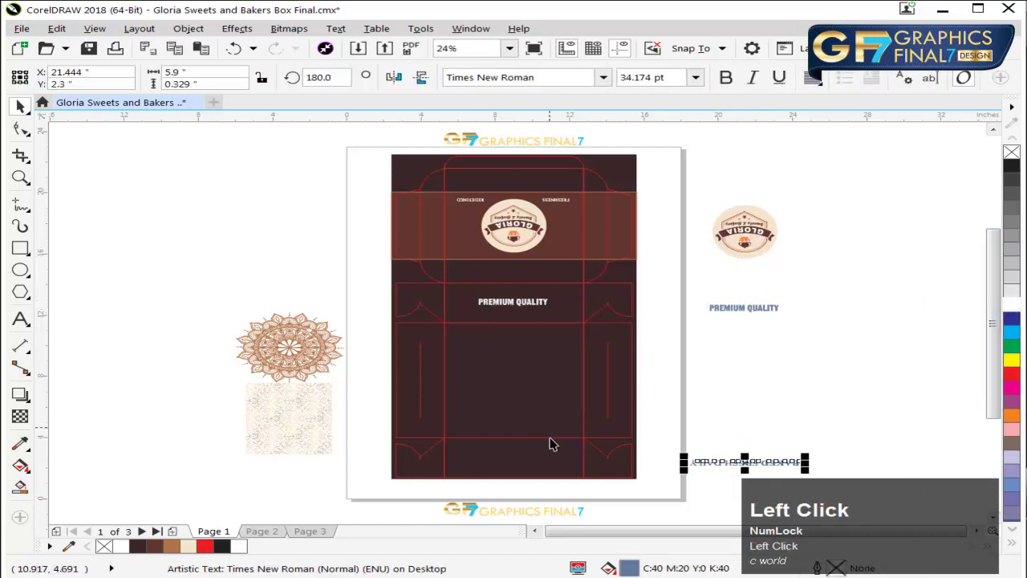
shift+click(550, 438)
key(c)
key(e)
click(737, 416)
Step: Fill the BAKED FRESH DAILY text on the lowest panel with white
click(564, 454)
click(566, 459)
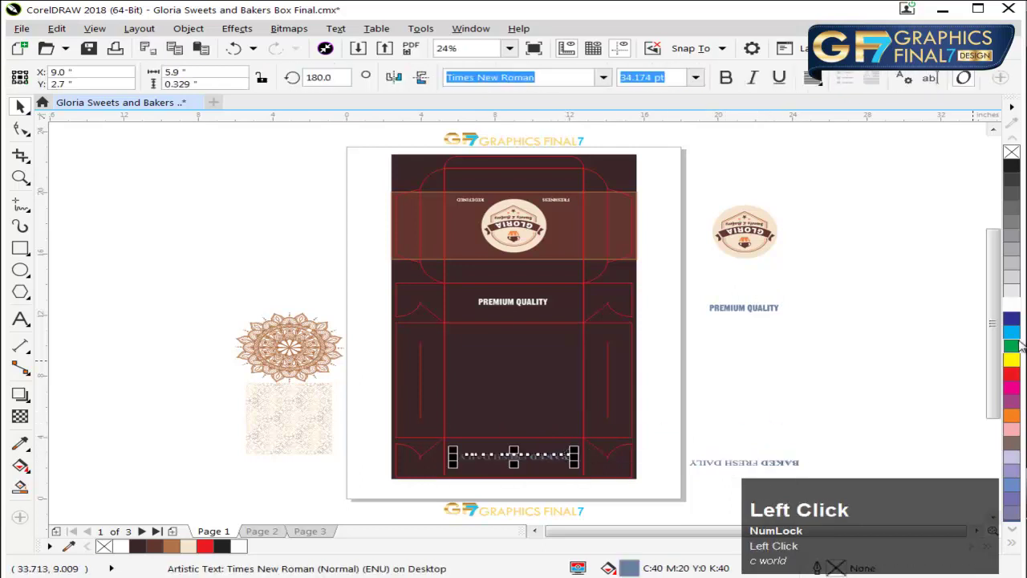
click(1012, 303)
click(762, 341)
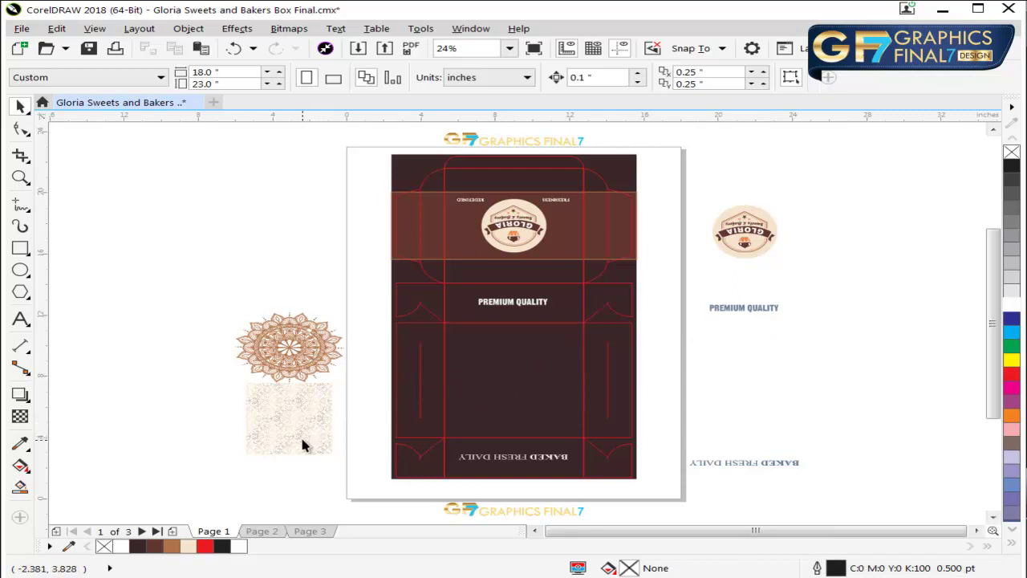
Step: Place a copy of the floral pattern bitmap over the upper box layout and align it to the dark background's left edge
drag(305, 438, 371, 229)
key(F2)
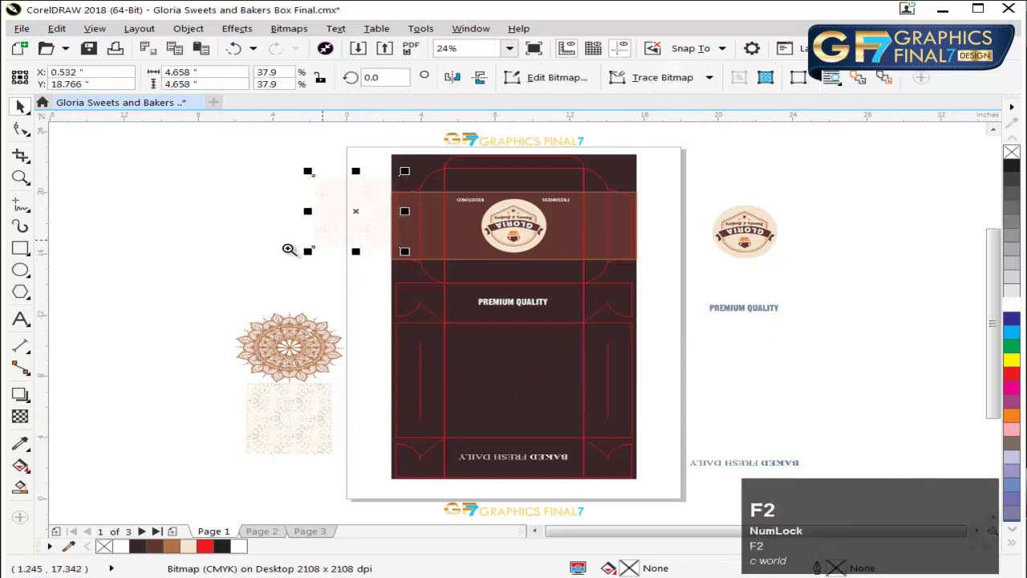
drag(289, 249, 746, 154)
shift+click(327, 246)
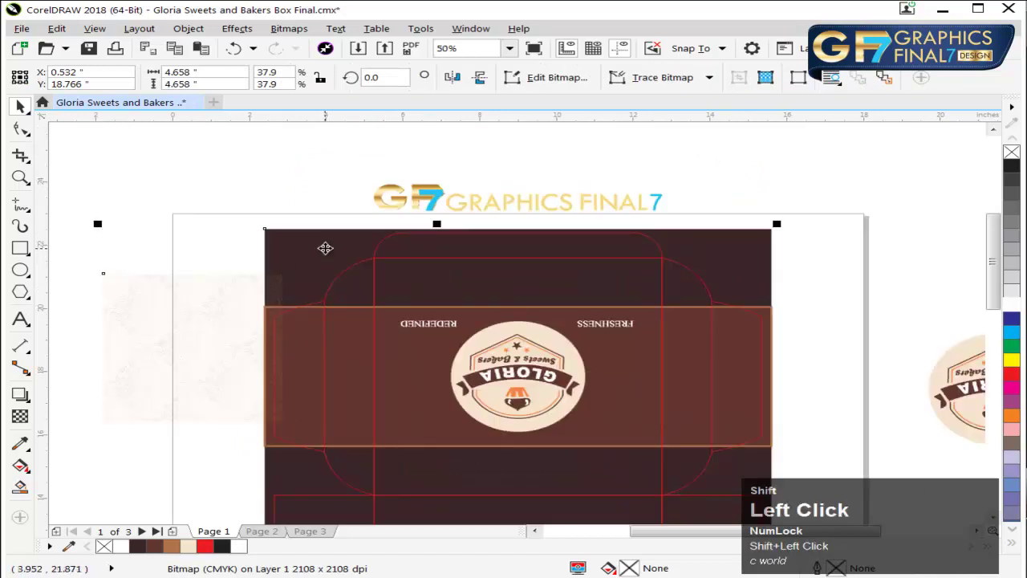
key(y)
key(l)
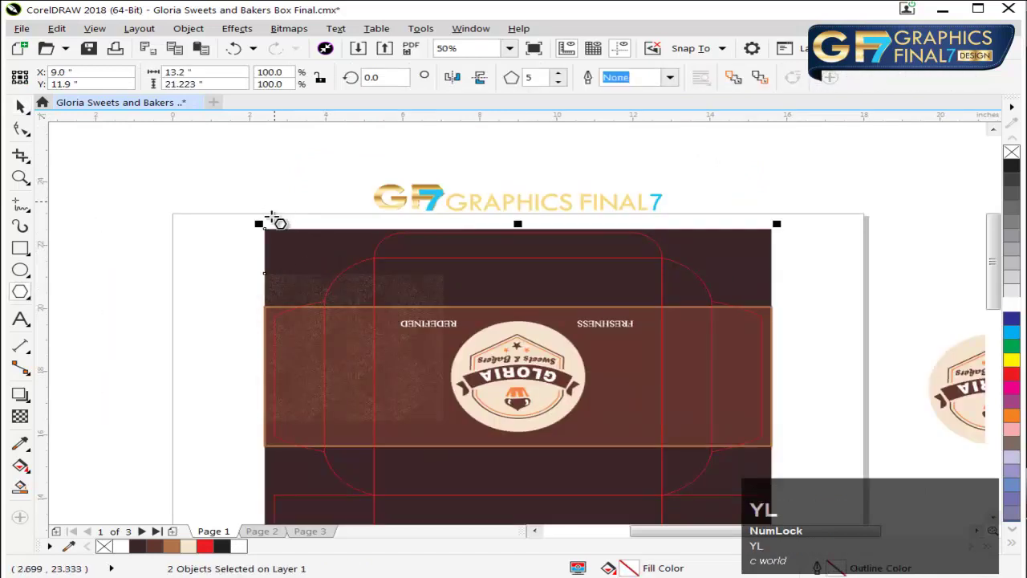
click(20, 107)
click(250, 147)
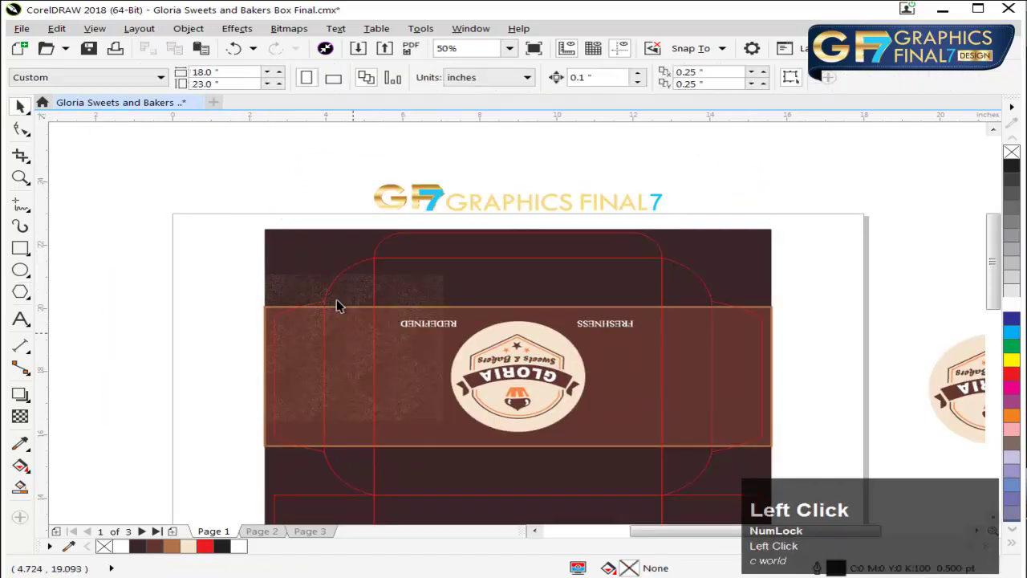
Step: Move the pattern copy up so it covers the upper-left corner of the dark background
click(337, 305)
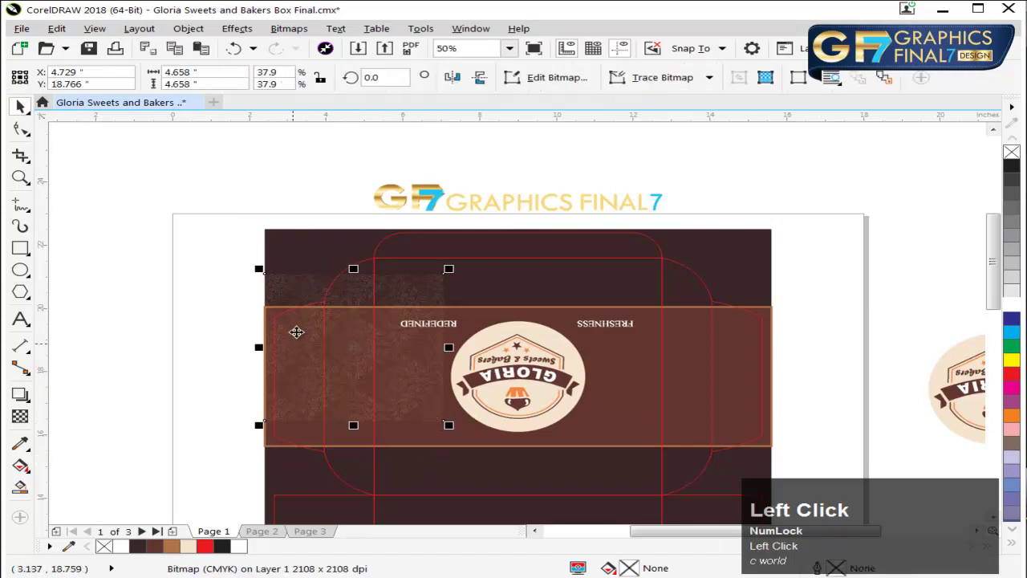
drag(311, 287, 398, 311)
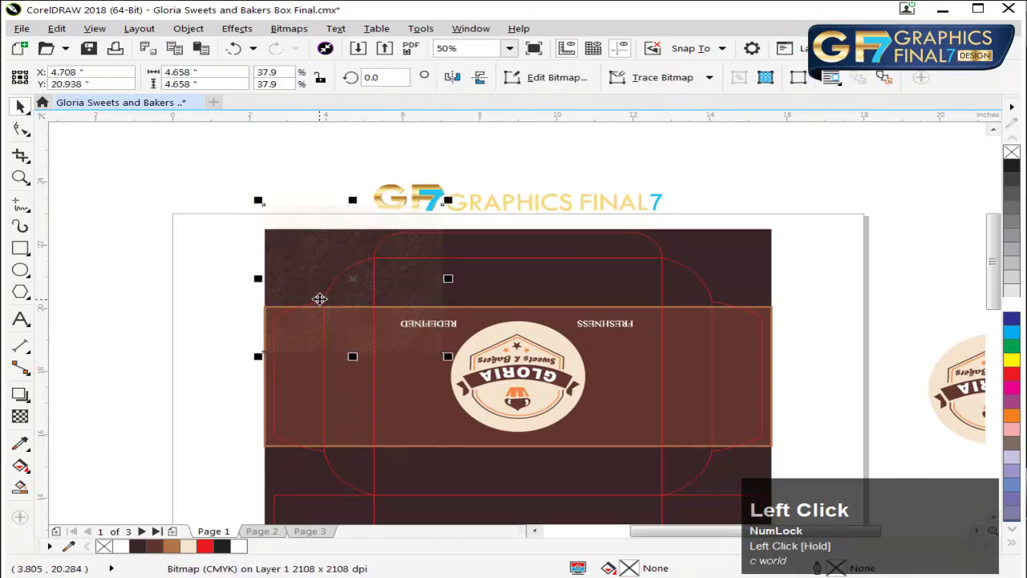
key(F3)
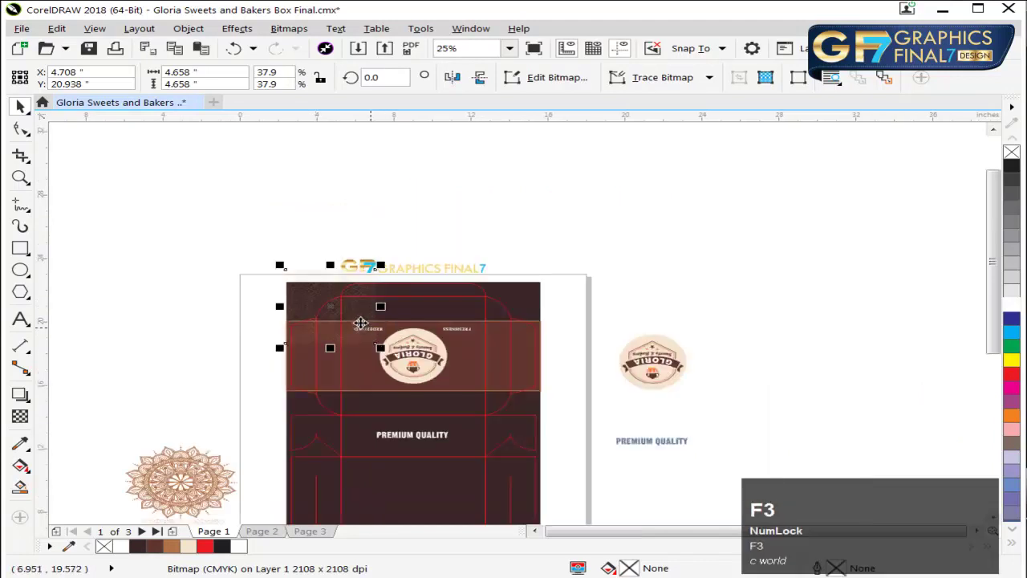
scroll(294, 248, up, 5)
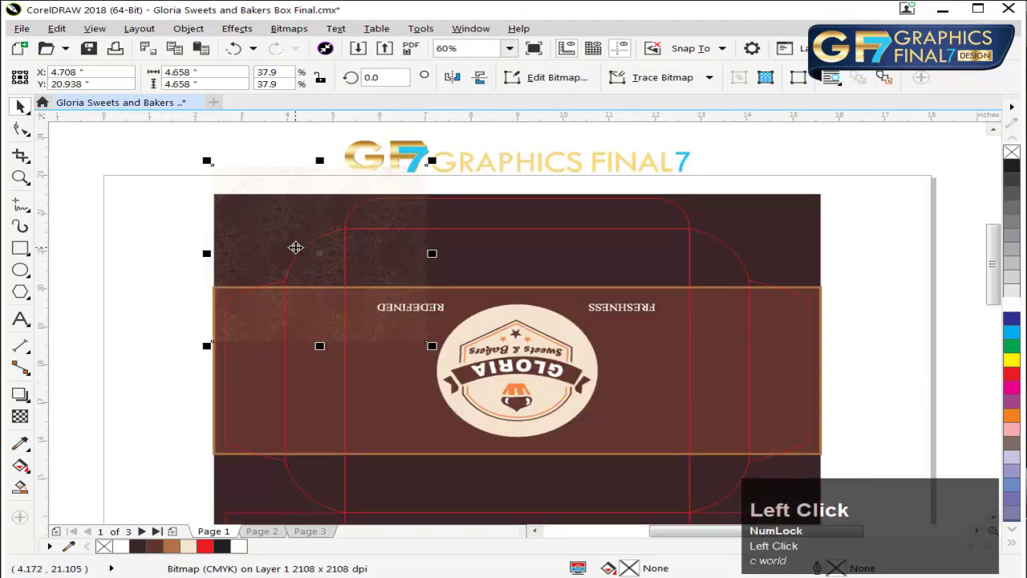
key(F3)
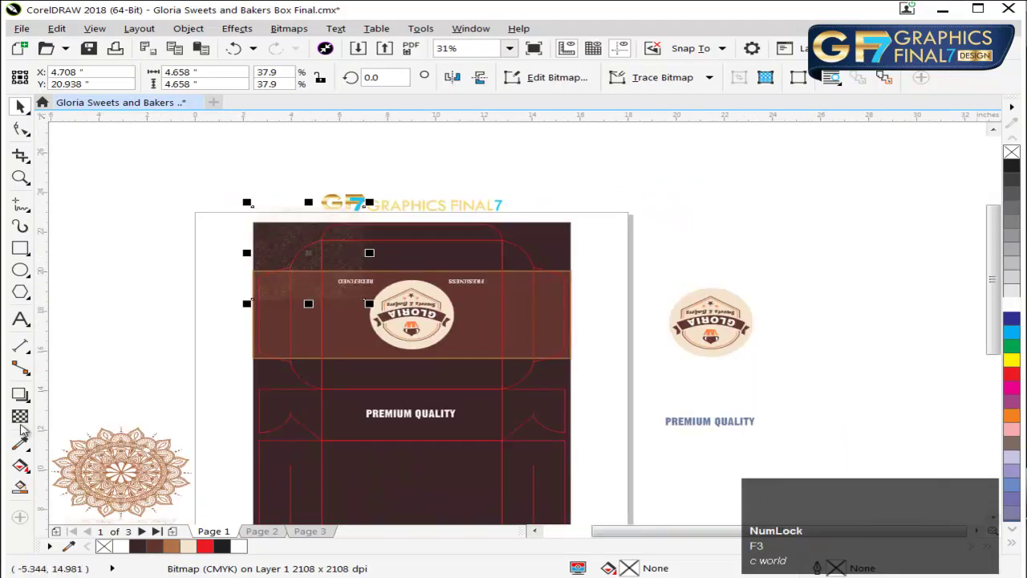
Step: Set the pattern copy's uniform transparency to 80
click(20, 415)
key(F2)
drag(201, 213, 539, 368)
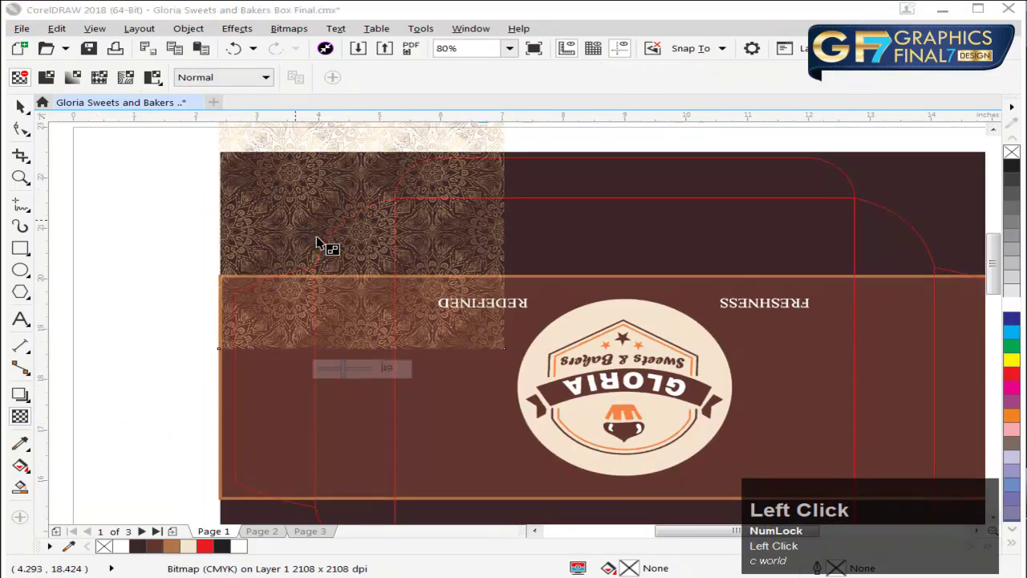
click(345, 368)
drag(359, 369, 394, 368)
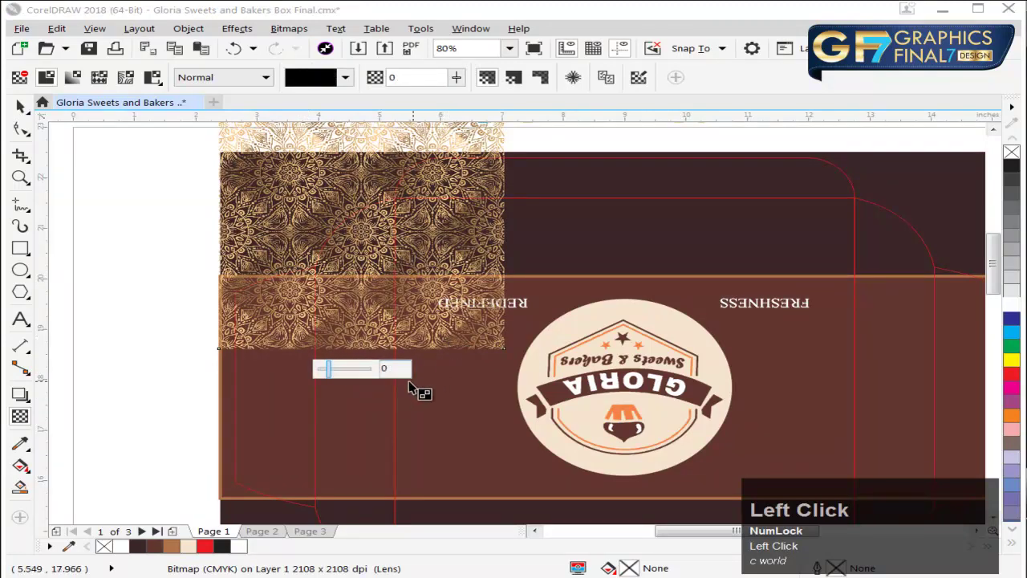
click(362, 368)
drag(362, 369, 389, 368)
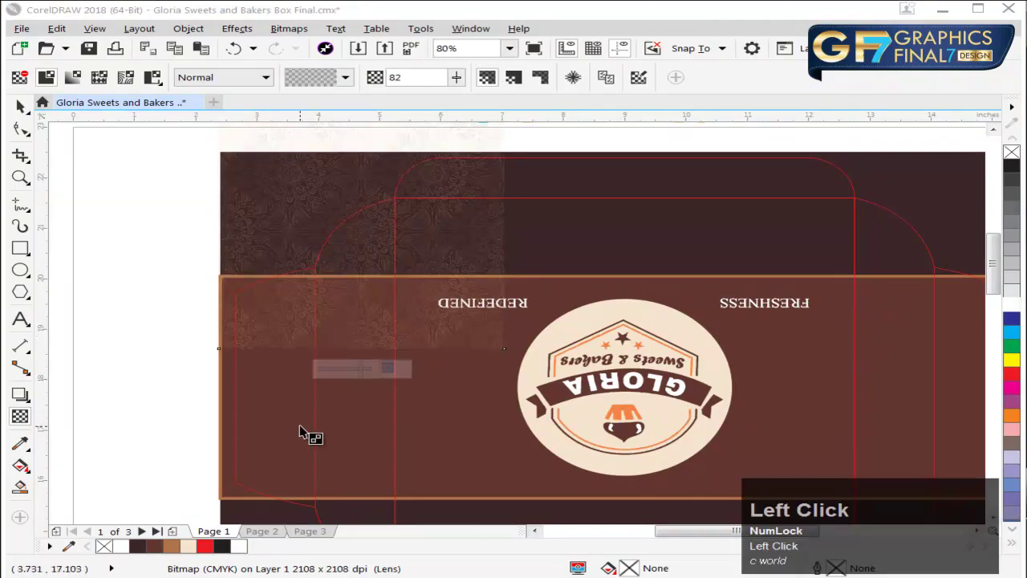
click(143, 252)
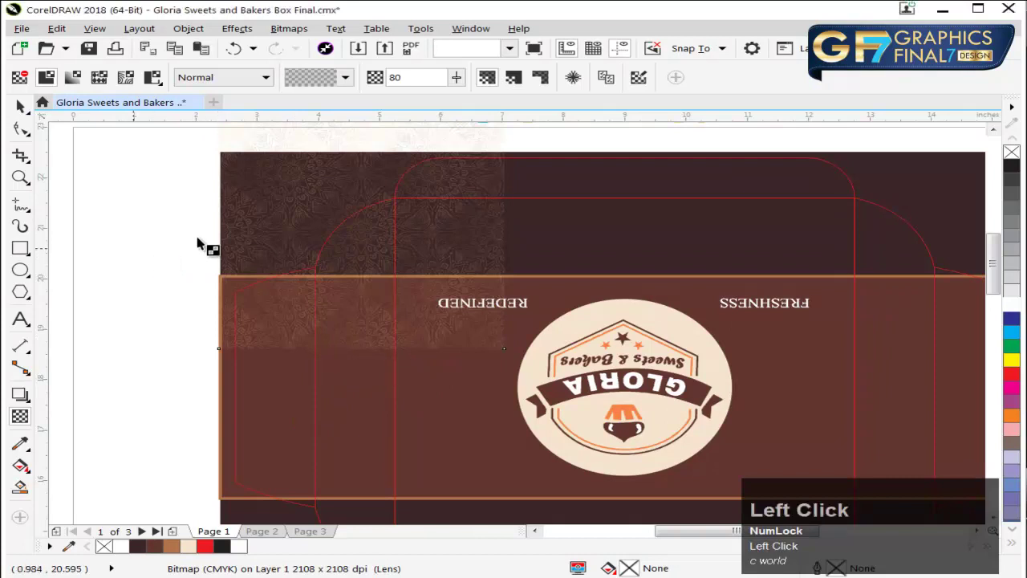
key(space)
Step: Add two mirrored copies of the pattern tile side by side to span the full width of the background
click(302, 216)
key(F3)
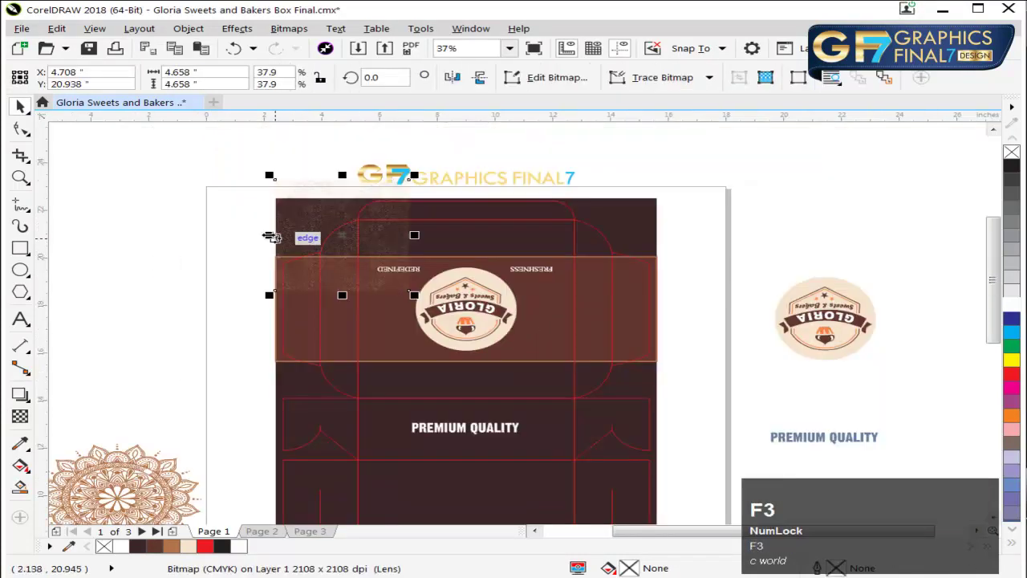
right_click(462, 234)
drag(271, 236, 468, 233)
key(ctrl+r)
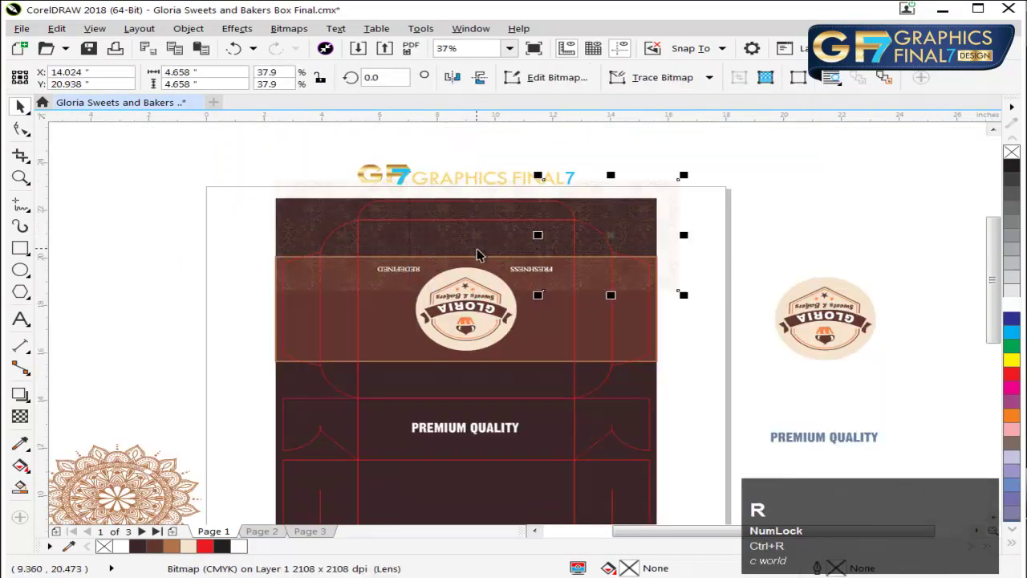
Step: Group the three pattern tiles, scale the group to about 13.22 inches wide and align it to the dark background's top edge
shift+click(489, 205)
shift+click(333, 208)
key(ctrl+g)
drag(682, 295, 658, 290)
shift+click(652, 373)
key(t)
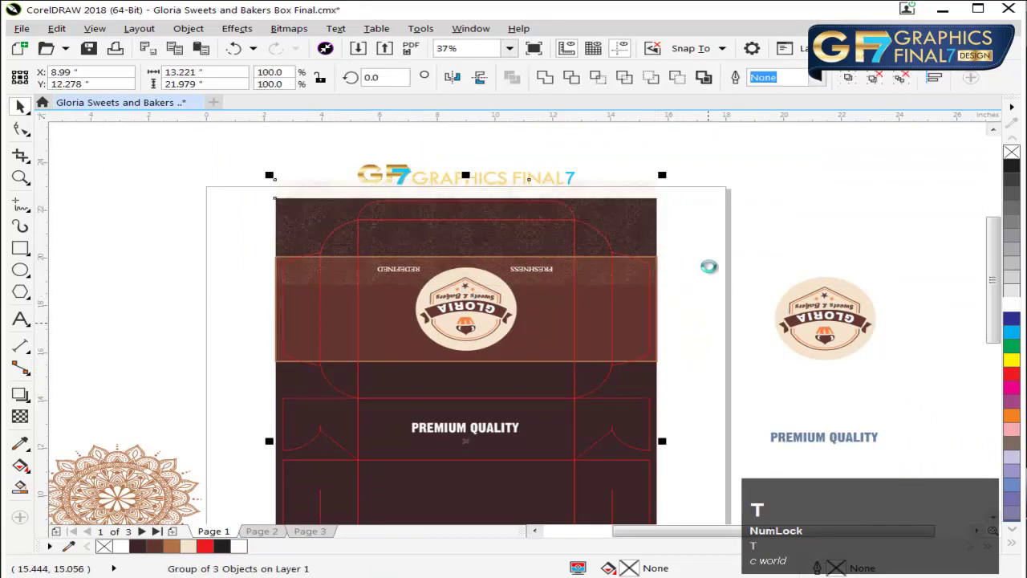
click(708, 267)
Step: Copy the pattern row straight down so it covers the background from the band's lower edge through the PREMIUM QUALITY panel
click(637, 265)
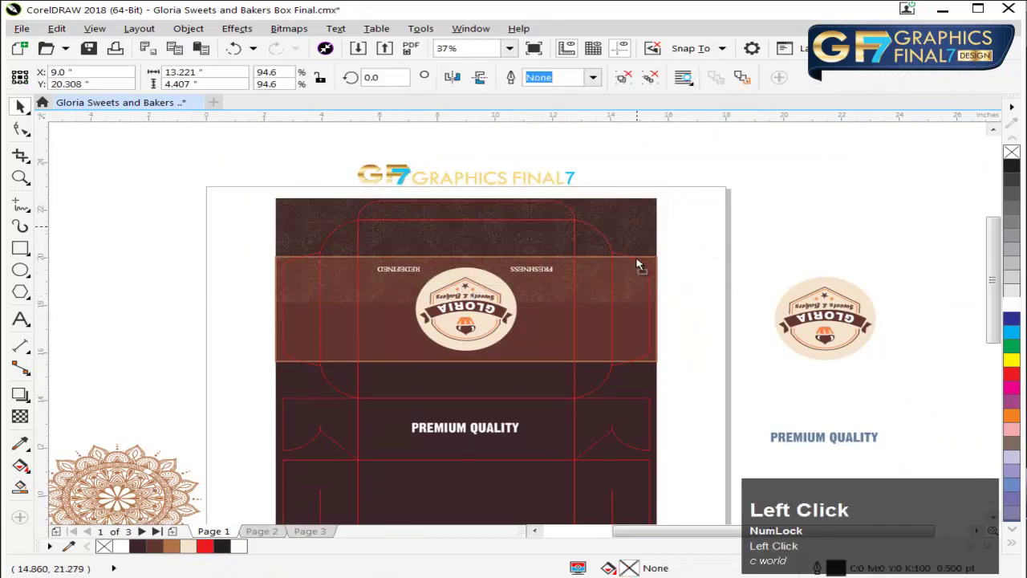
drag(638, 265, 615, 386)
right_click(616, 386)
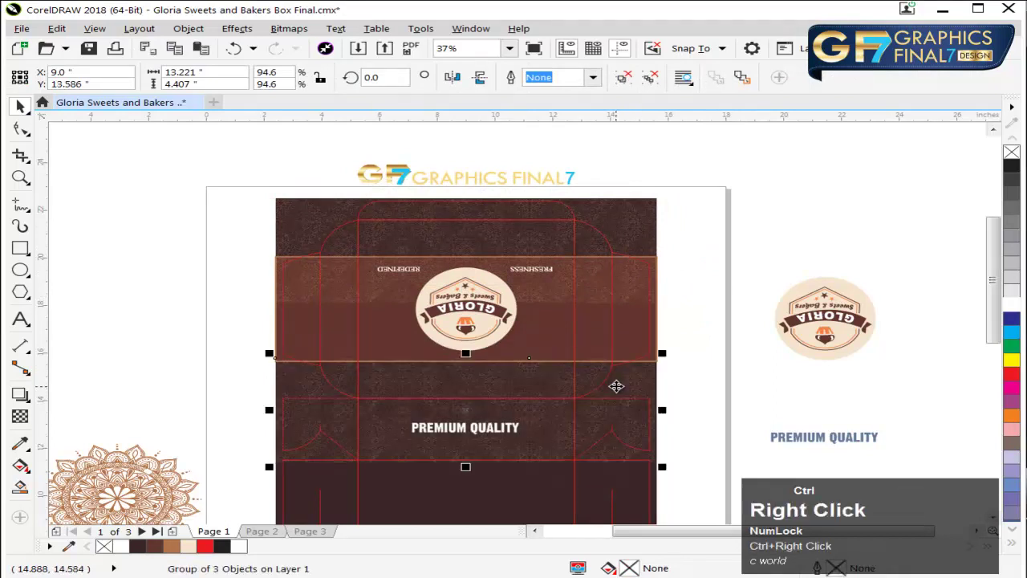
key(F4)
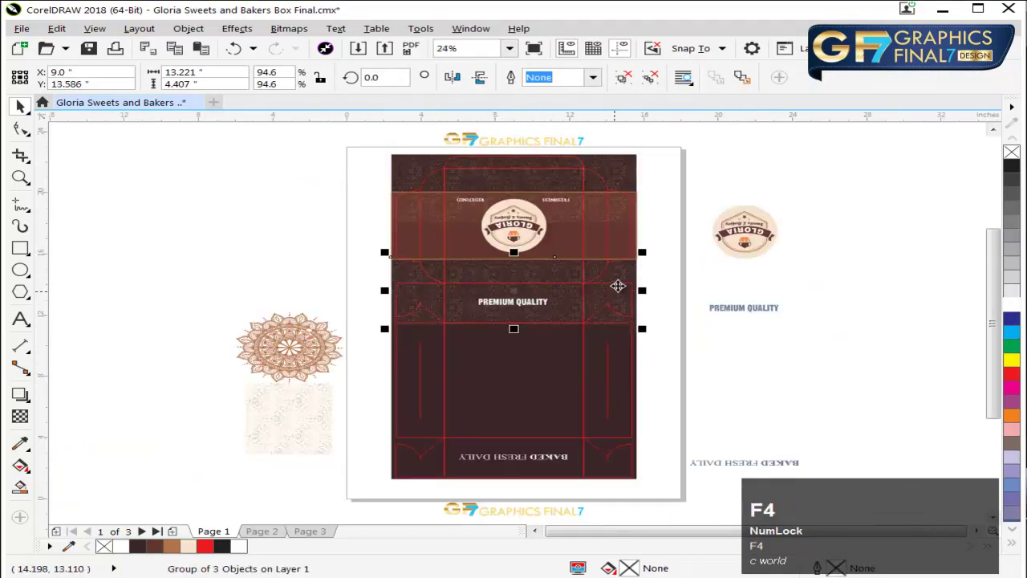
Step: Copy the pattern row down over the BAKED FRESH DAILY panel and align it with the bottom of the die line
drag(628, 274, 633, 390)
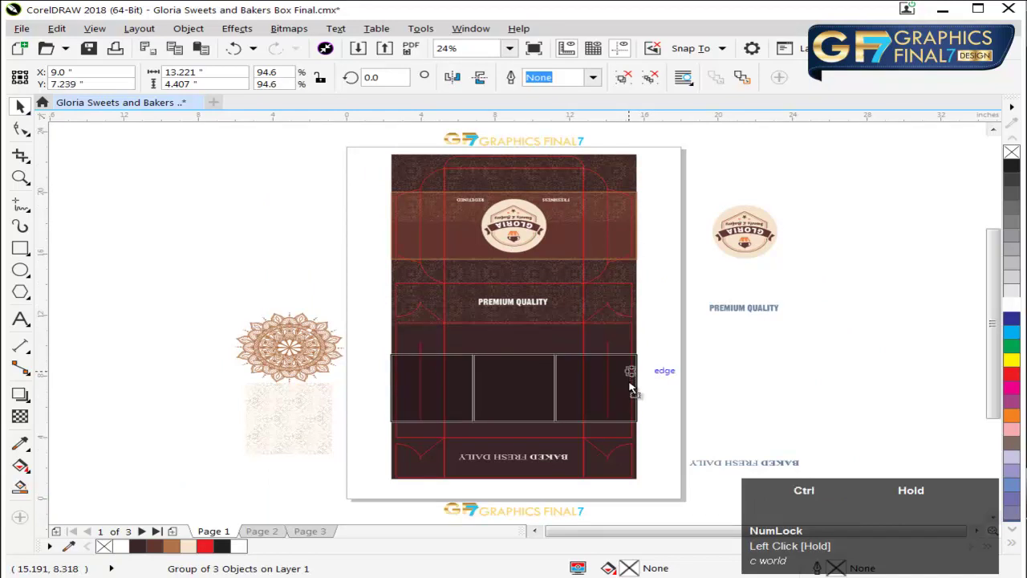
right_click(633, 390)
shift+click(564, 472)
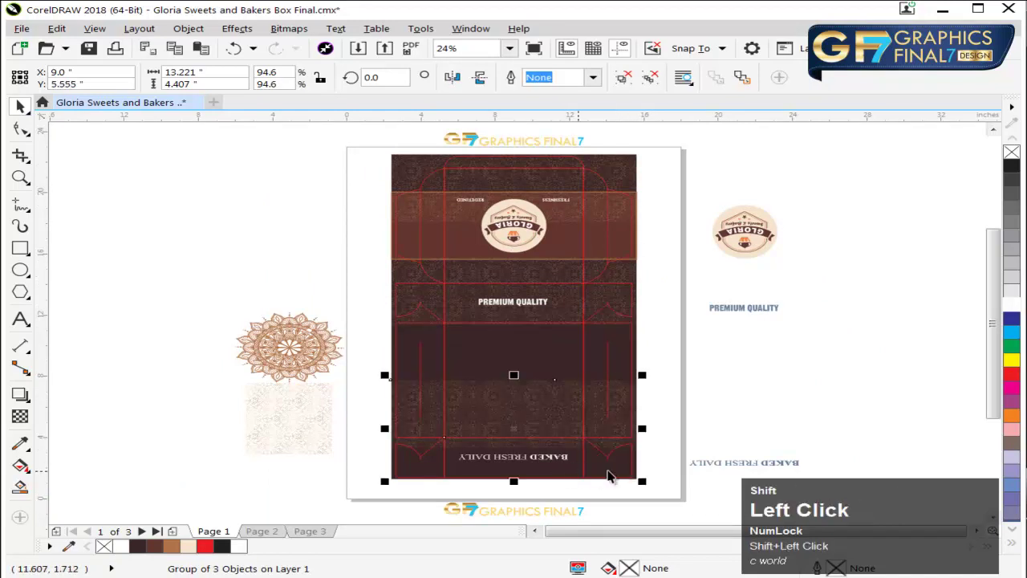
key(b)
click(658, 430)
Step: Align the lowest pattern row with the bottom edge of the dark background
key(F2)
drag(665, 383, 496, 468)
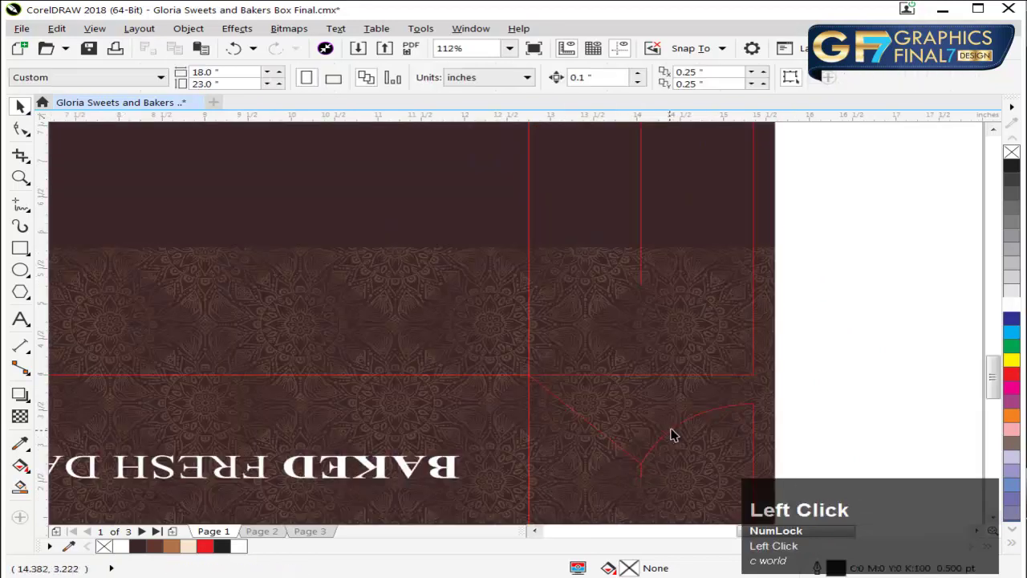
click(767, 396)
shift+click(771, 224)
key(b)
key(F4)
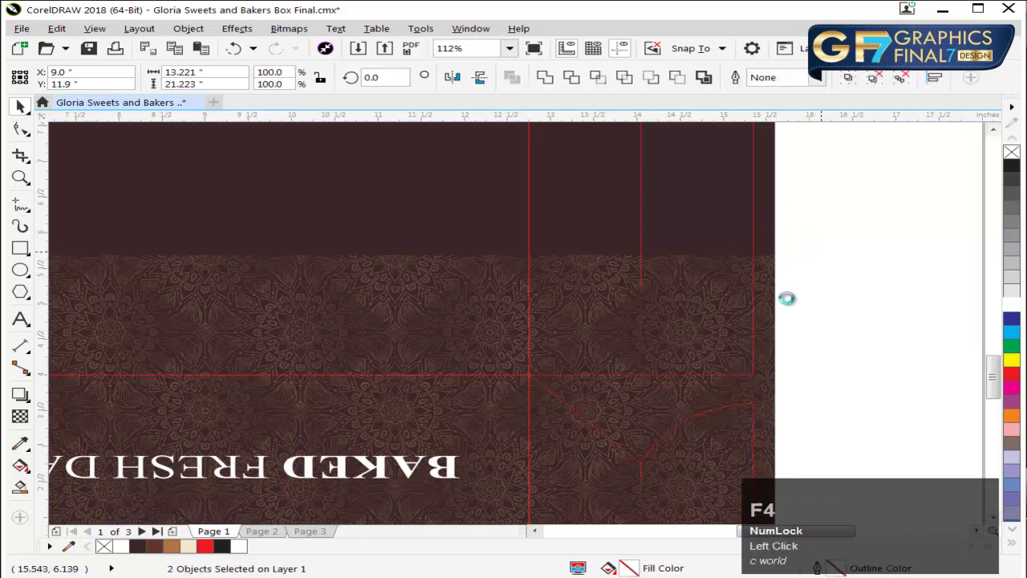
Step: Send the three pattern rows behind the reddish-brown band, keeping them in front of the dark background
click(636, 436)
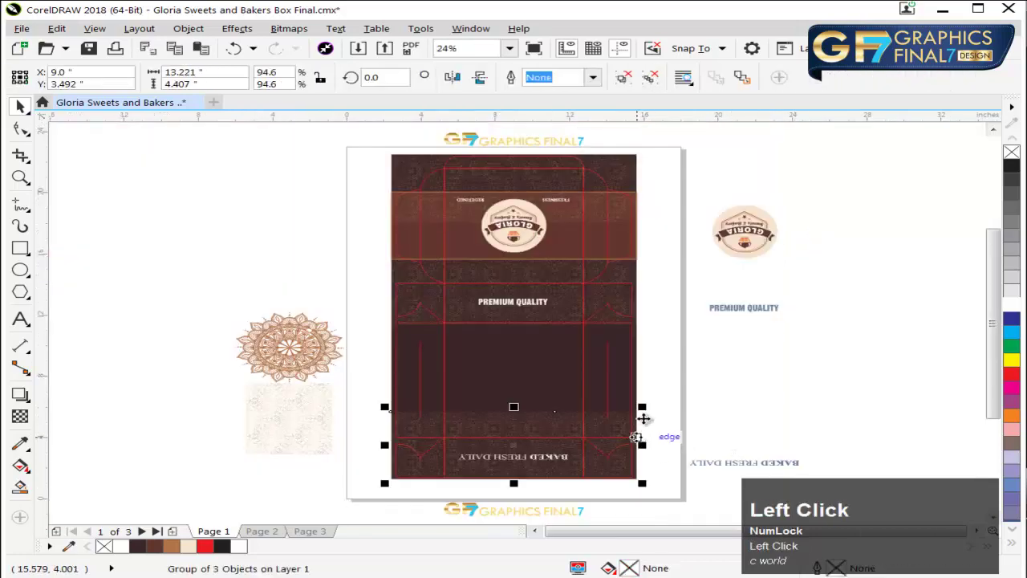
key(F2)
drag(747, 167, 344, 421)
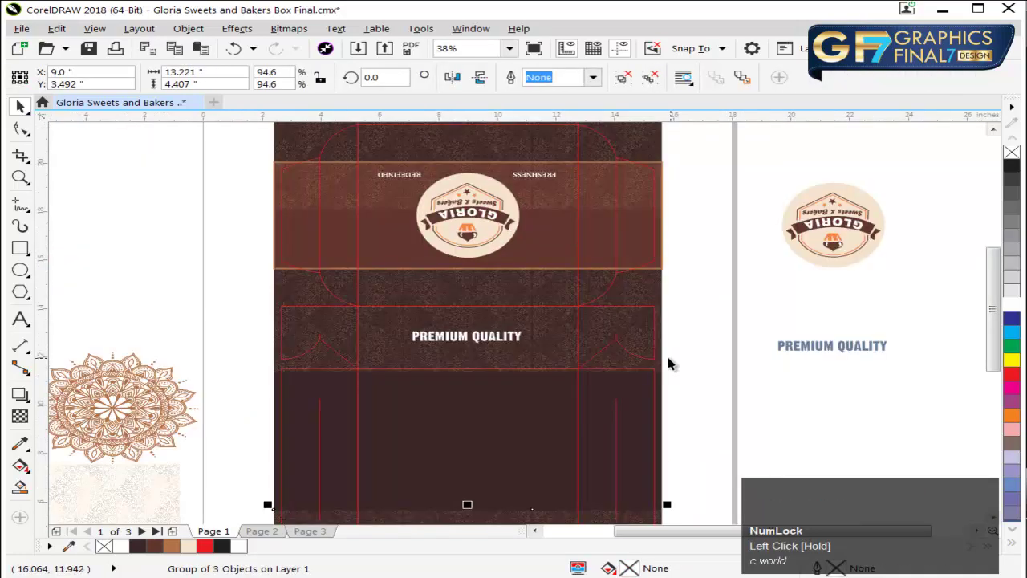
shift+click(661, 360)
shift+click(644, 155)
key(Delete)
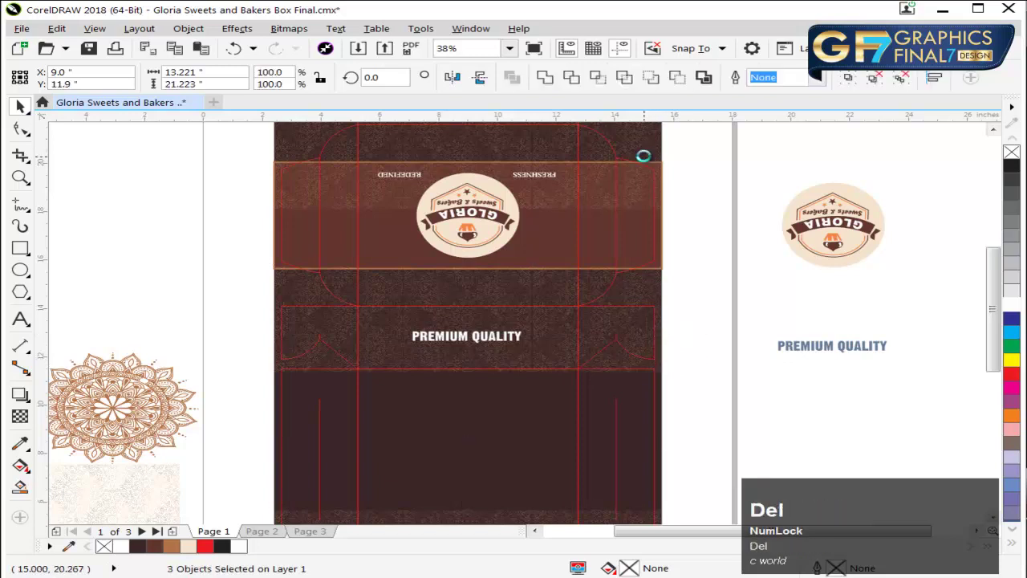
key(ctrl+z)
key(shift+Page_Down)
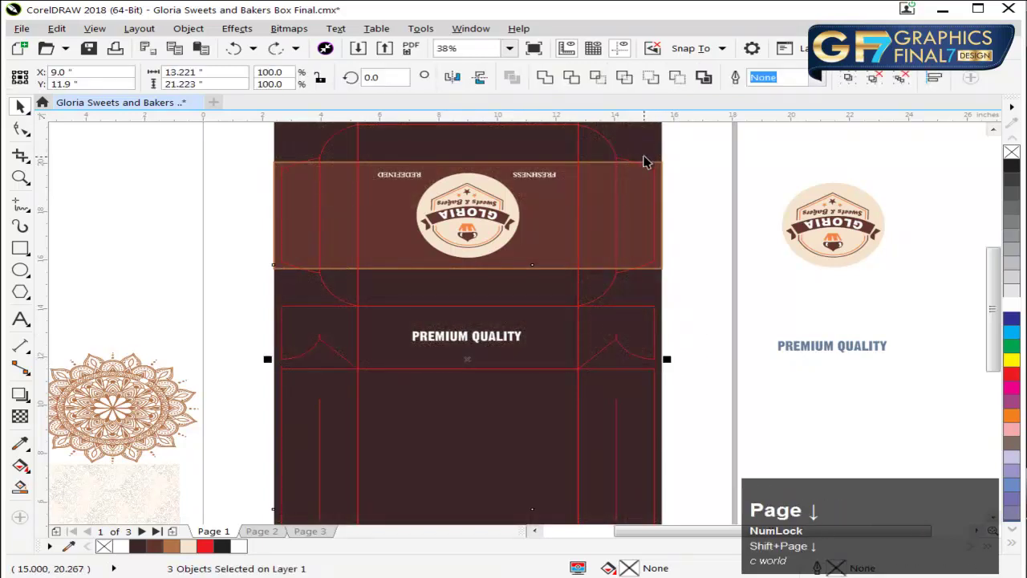
click(648, 143)
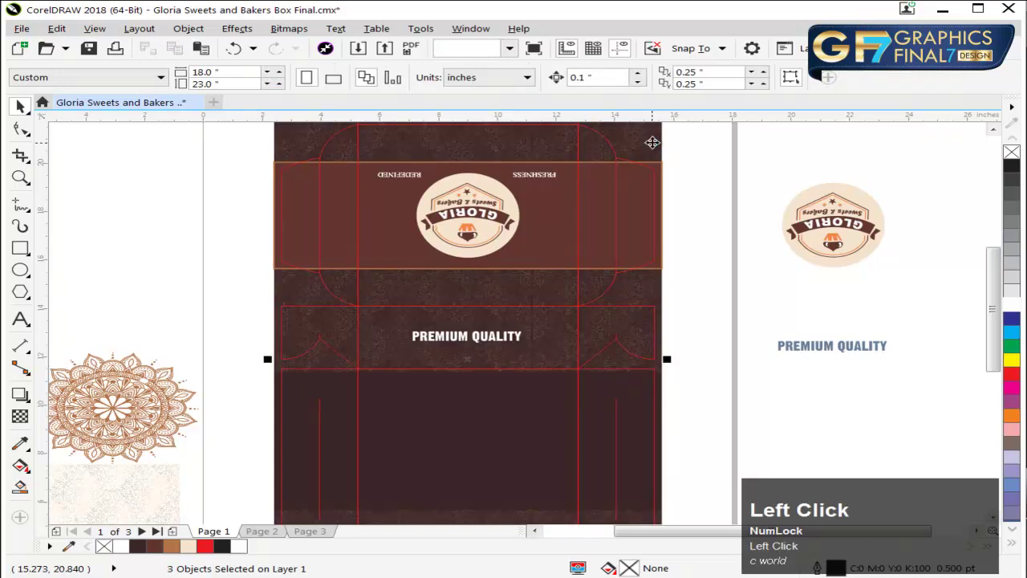
click(726, 166)
Step: Copy the tan mandala from beside the page onto the dark panel above the reddish-brown band, near the horizontal centre
key(F2)
drag(695, 247, 271, 395)
key(F4)
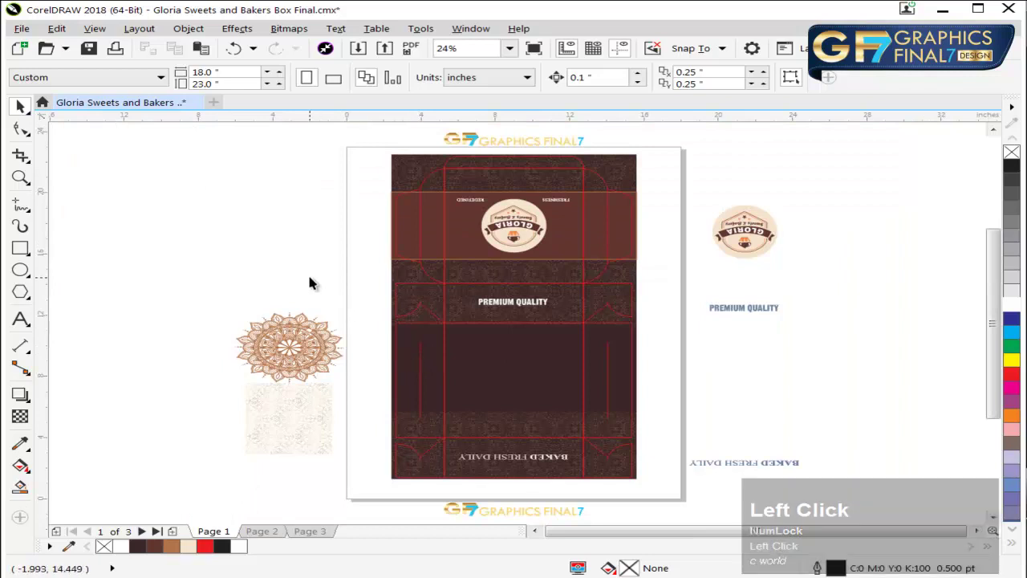
drag(305, 348, 551, 171)
drag(374, 172, 634, 183)
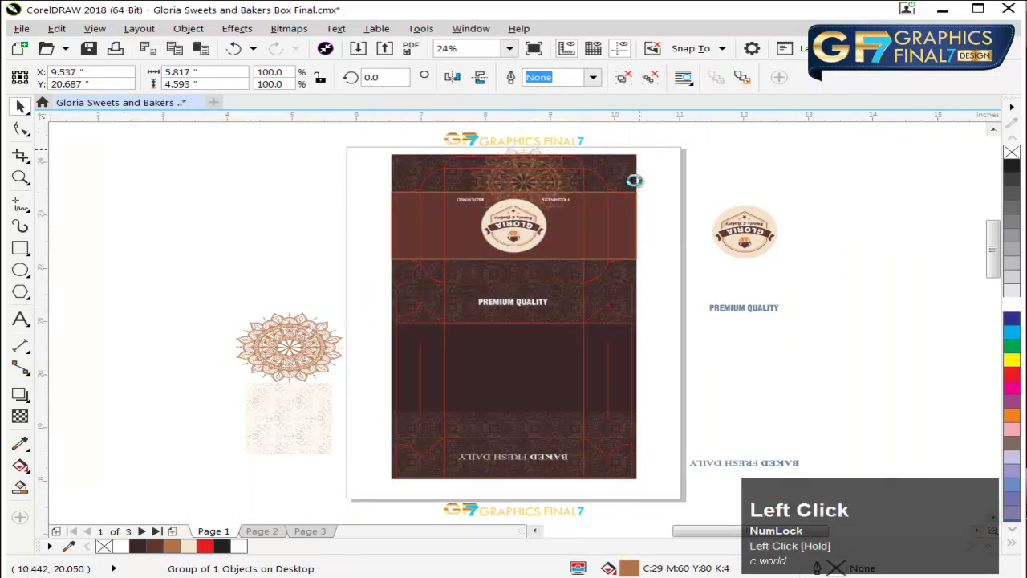
drag(614, 325, 562, 406)
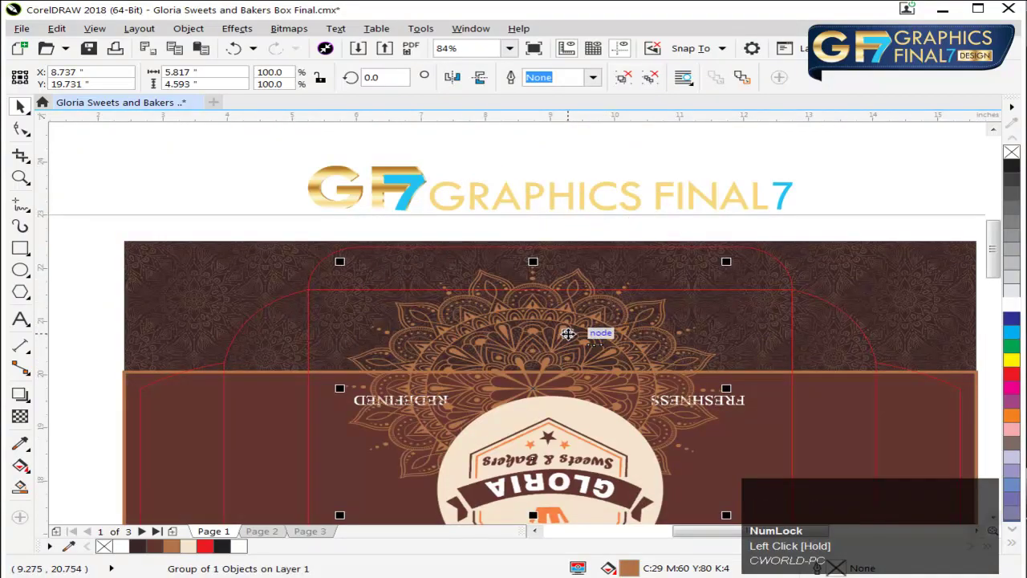
drag(567, 333, 622, 335)
key(F9)
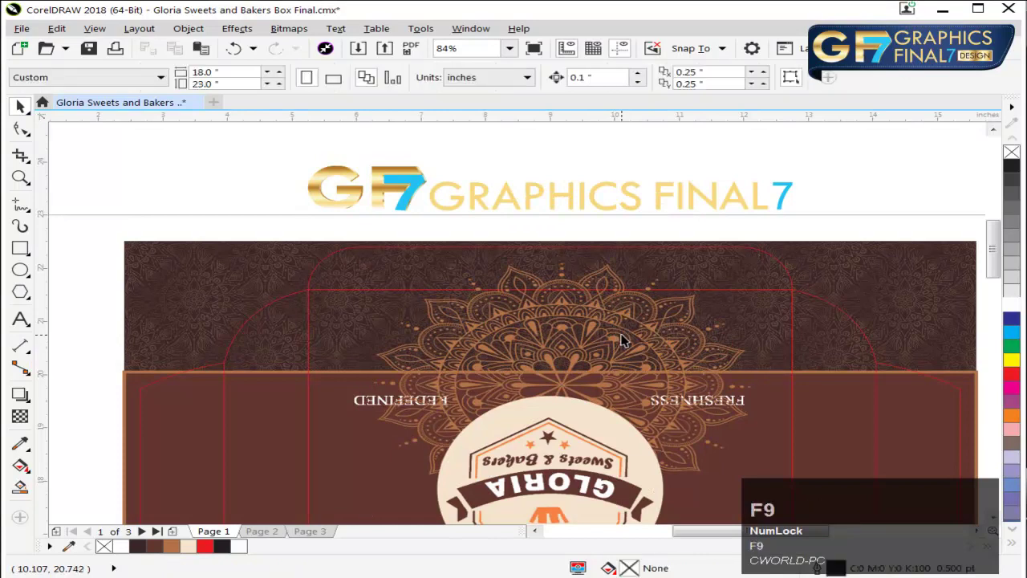
Step: Centre the mandala copy horizontally on the dark background and align it with the background's top edge
click(620, 325)
shift+click(676, 274)
key(c)
key(t)
click(807, 211)
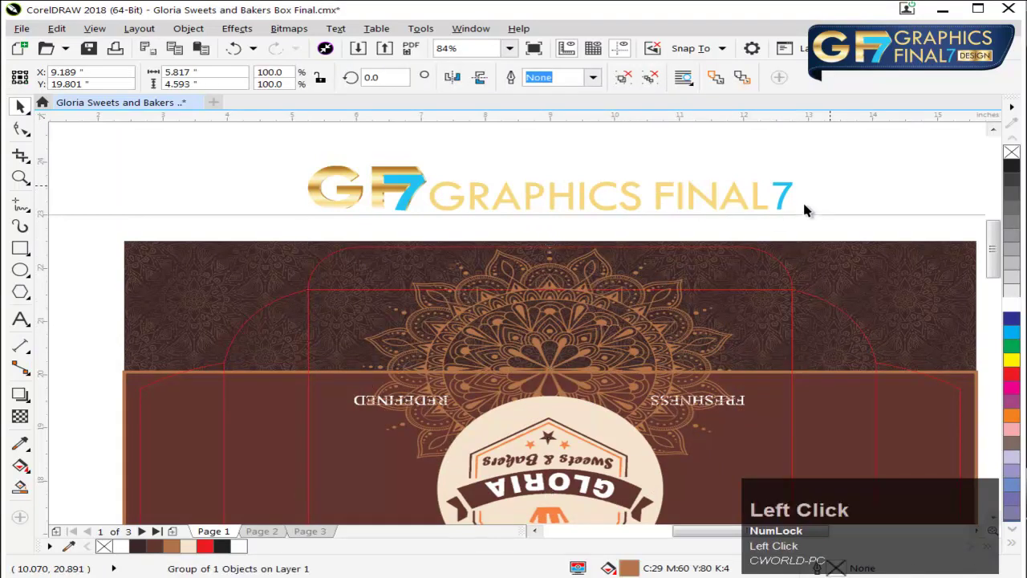
key(F4)
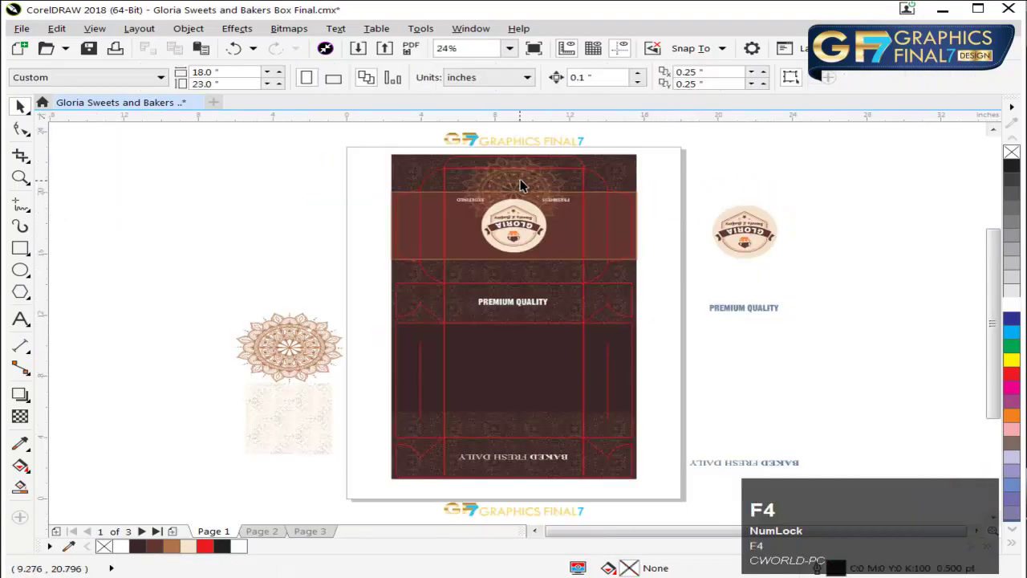
Step: Copy the mandala straight down so it overlaps the band's lower edge above the PREMIUM QUALITY text
drag(523, 183, 520, 253)
ctrl+right_click(520, 254)
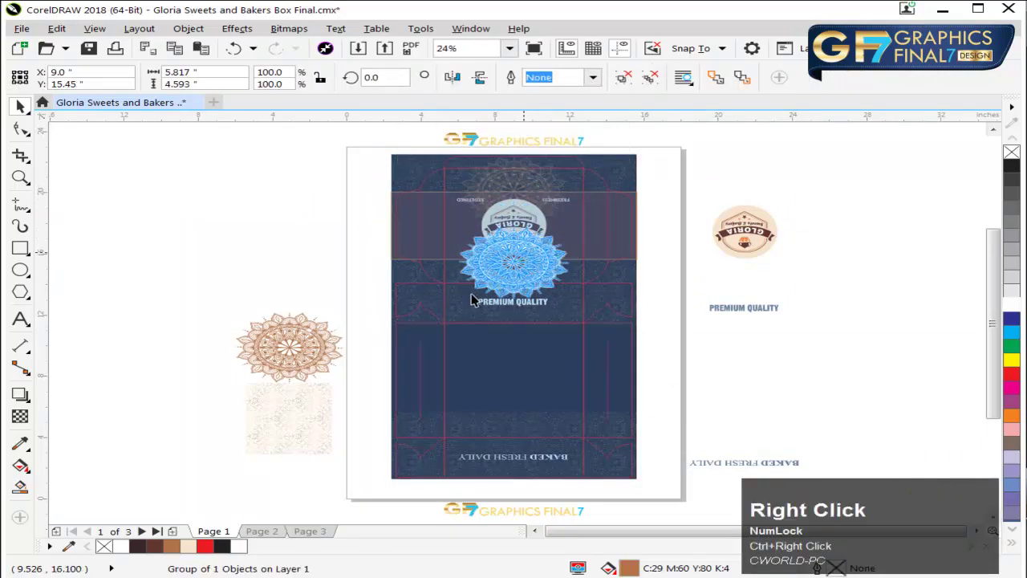
key(F2)
drag(446, 259, 597, 356)
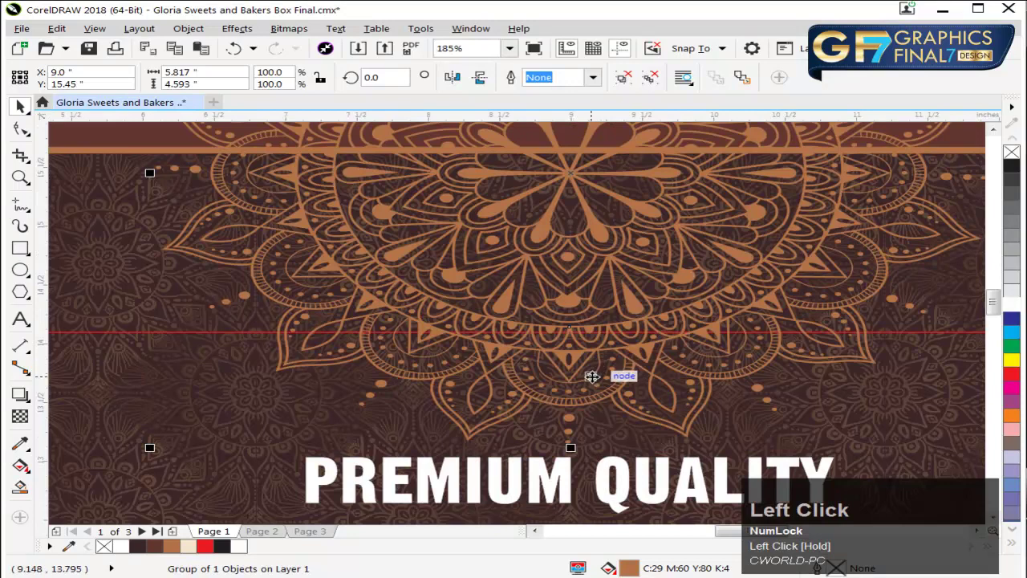
key(F4)
Step: Group the two mandalas and centre the group vertically on the reddish-brown band
key(F2)
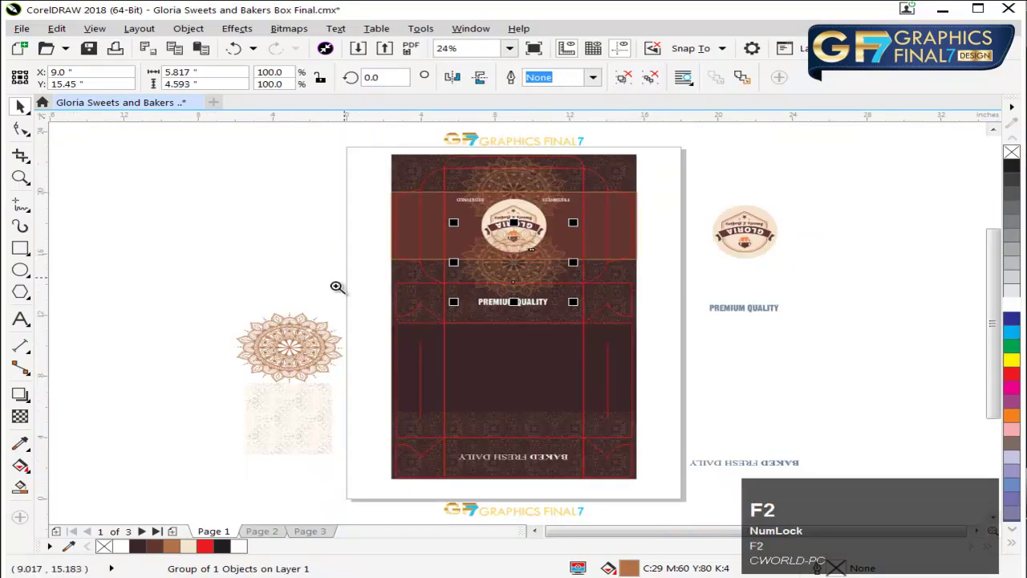
drag(700, 189, 700, 189)
shift+click(597, 217)
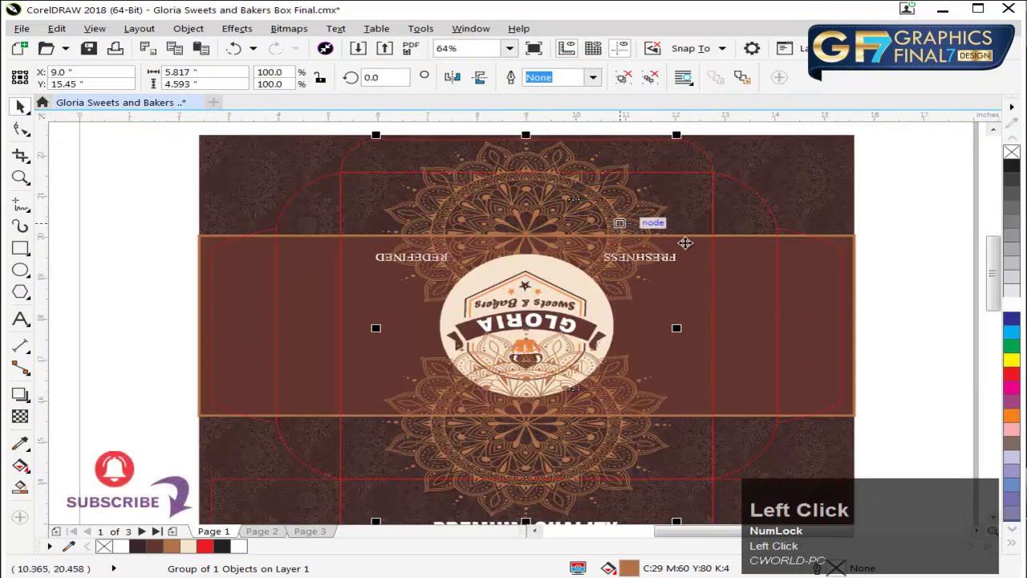
key(ctrl+g)
shift+click(853, 248)
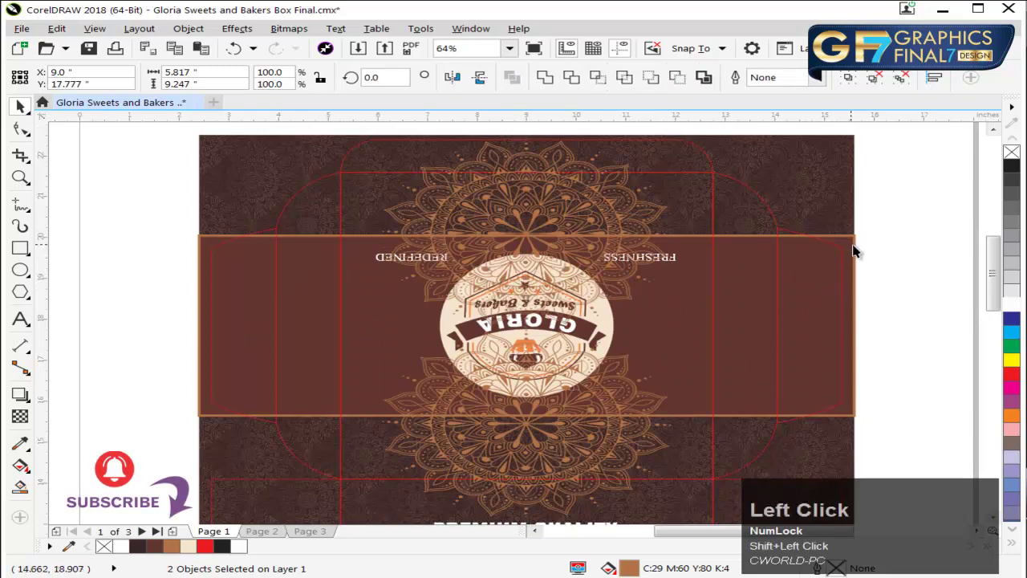
key(e)
click(923, 267)
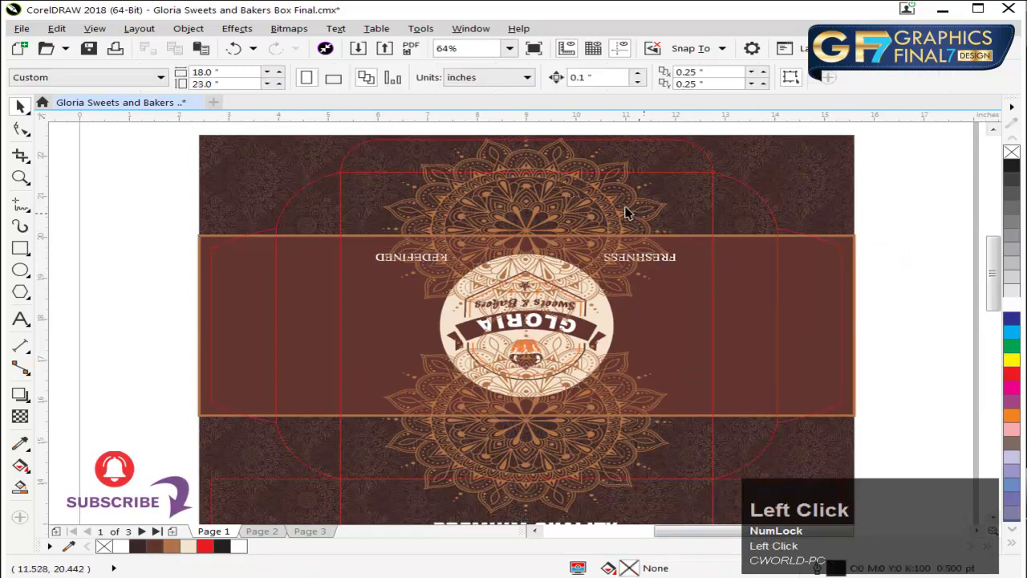
Step: Move the upper mandala slightly down within the group and centre the group vertically on the band again
ctrl+click(592, 195)
drag(601, 204, 601, 213)
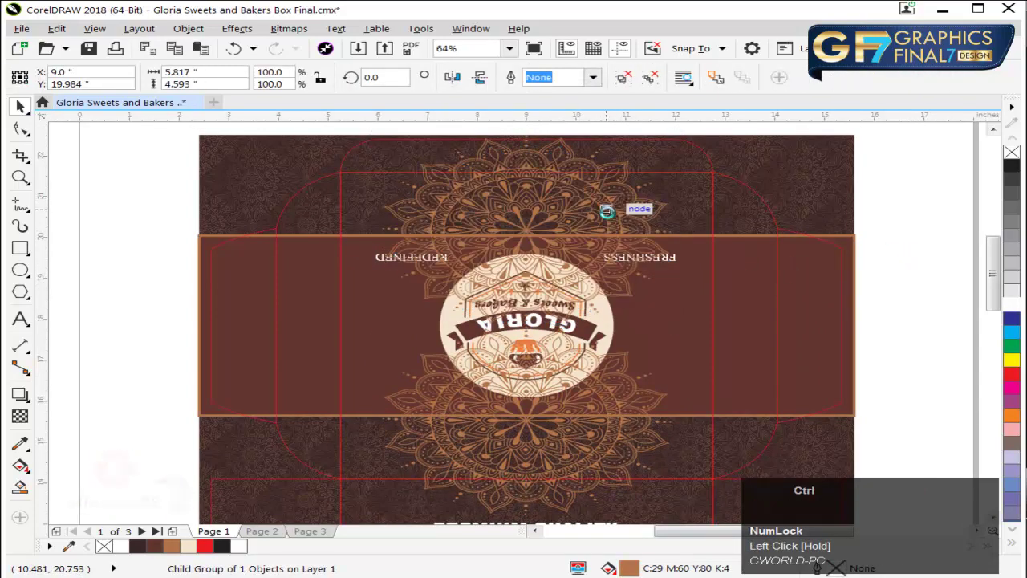
shift+click(853, 248)
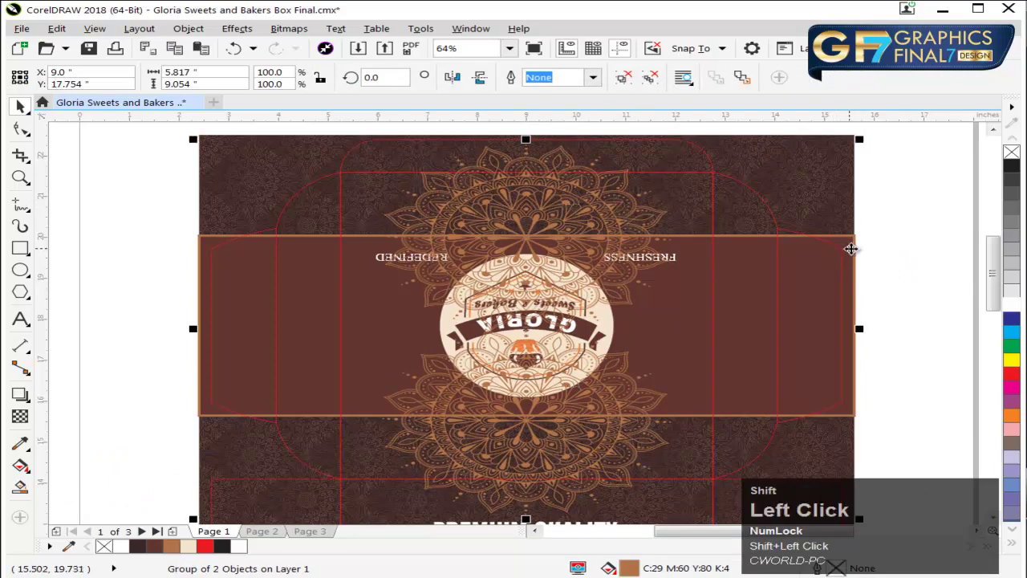
key(e)
click(901, 272)
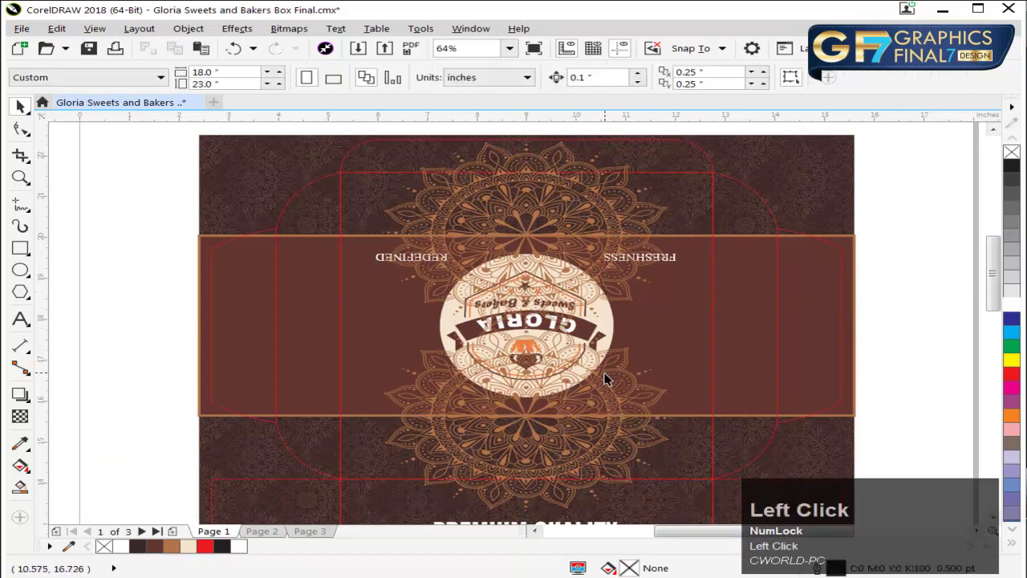
Step: Send the mandala group and the dark background to the back, behind the band, slogans and logo
click(607, 213)
shift+click(837, 180)
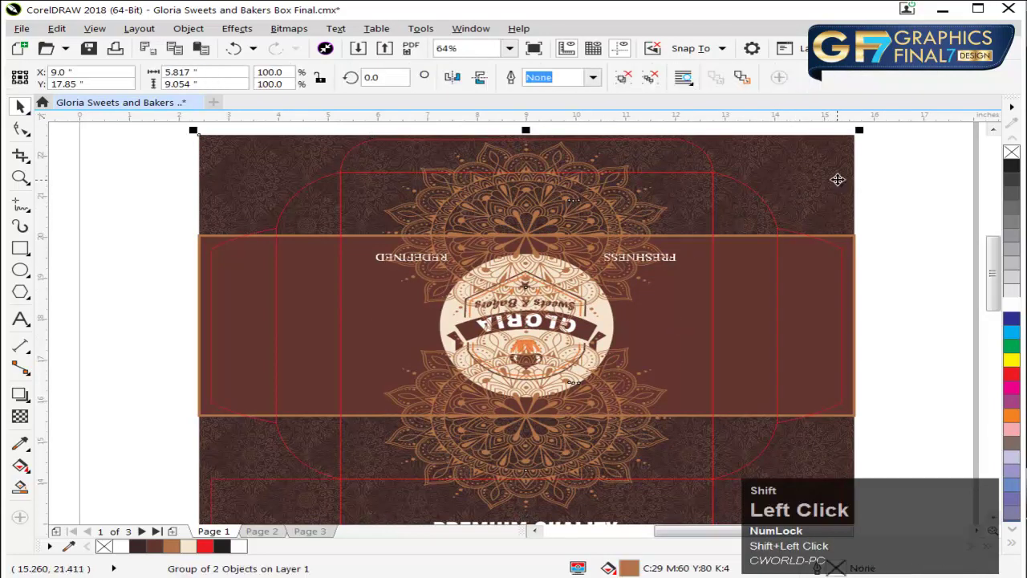
key(shift+Page_Down)
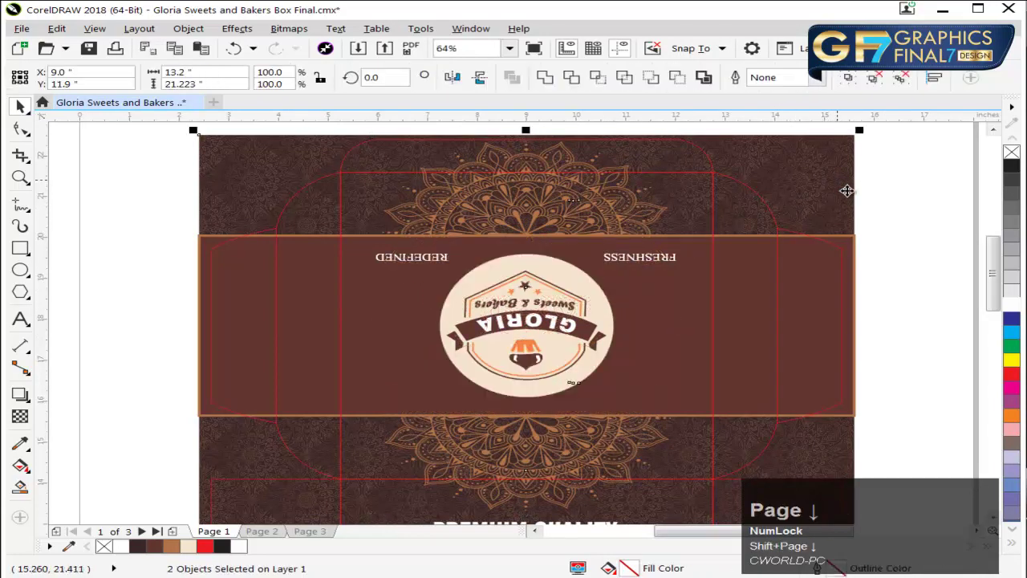
click(889, 253)
click(566, 158)
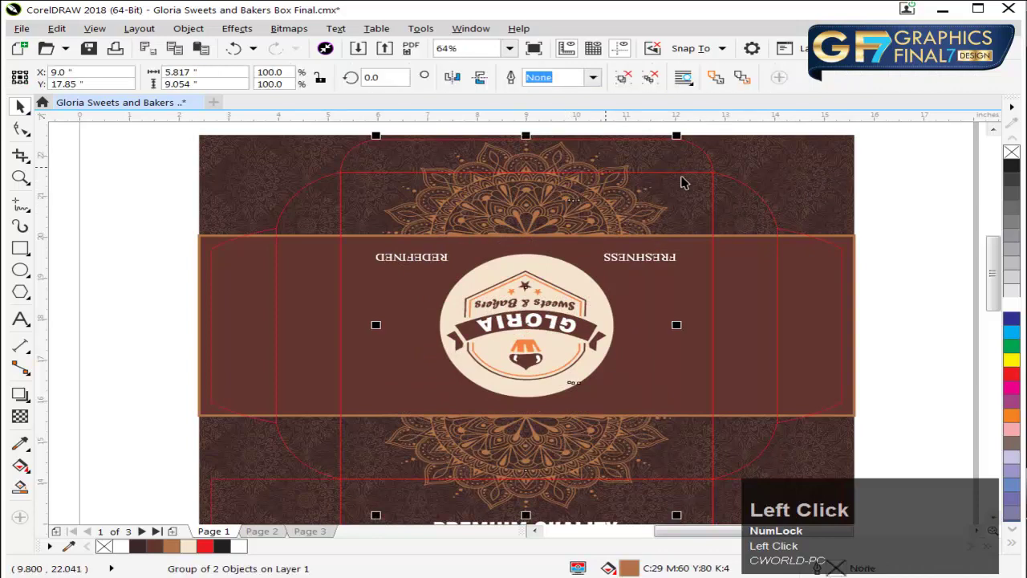
key(F4)
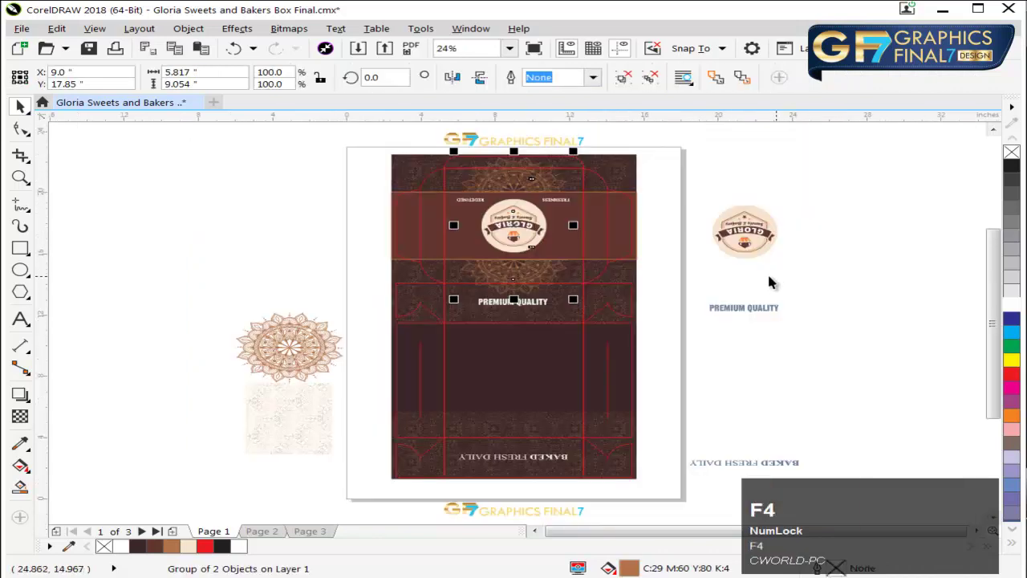
Step: Place a copy of the mandala beside the page, slightly to the right of the original and overlapping it
click(313, 290)
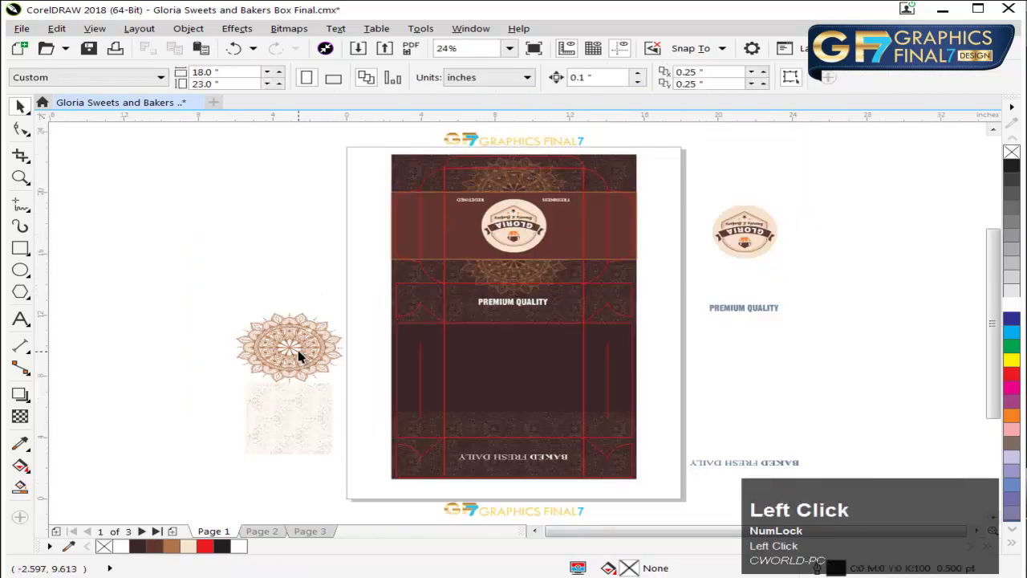
key(ctrl+z)
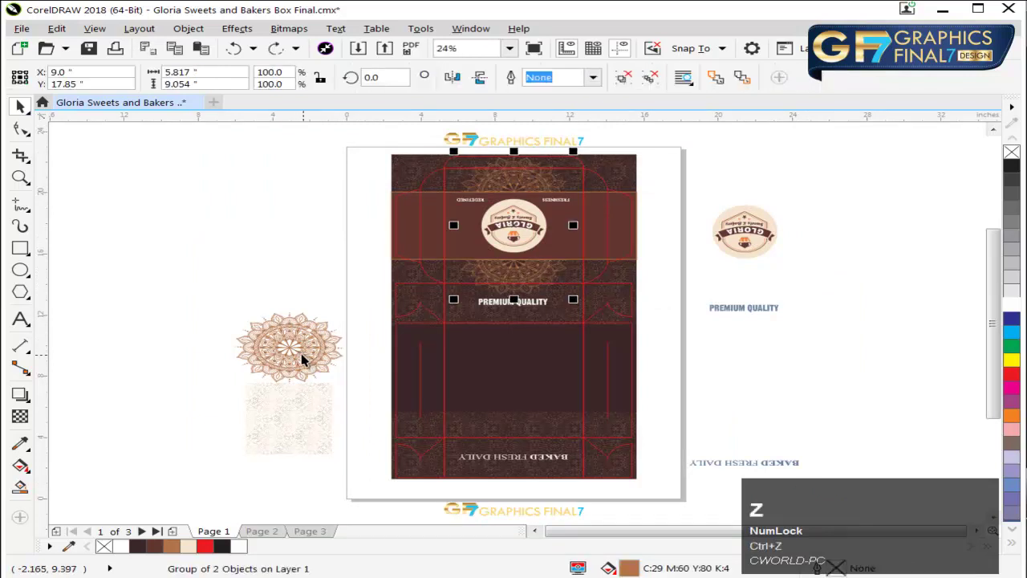
drag(301, 358, 325, 353)
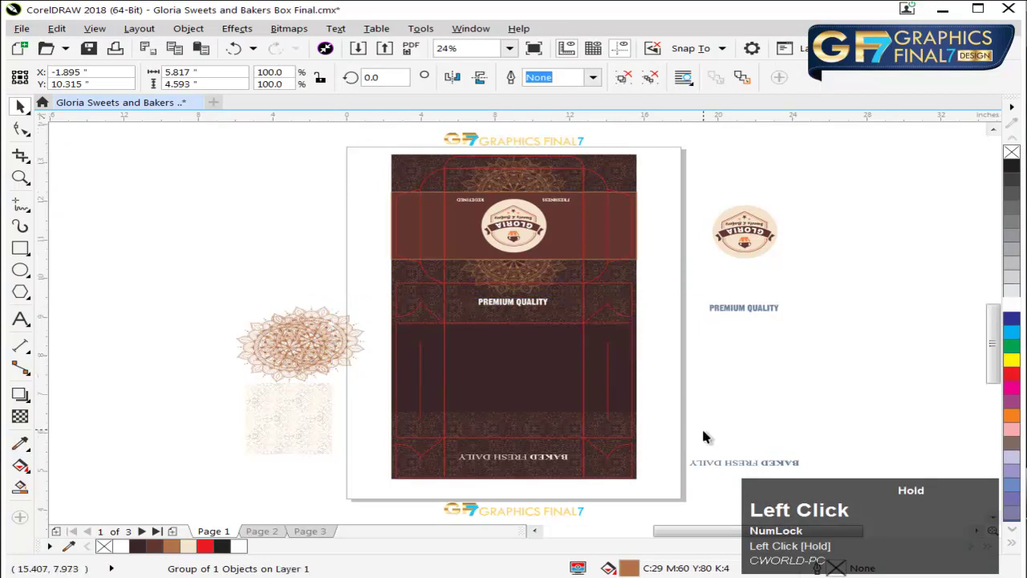
Step: Fill the square die-line panel below PREMIUM QUALITY with the reddish-brown document colour
scroll(544, 377, up, 3)
click(552, 322)
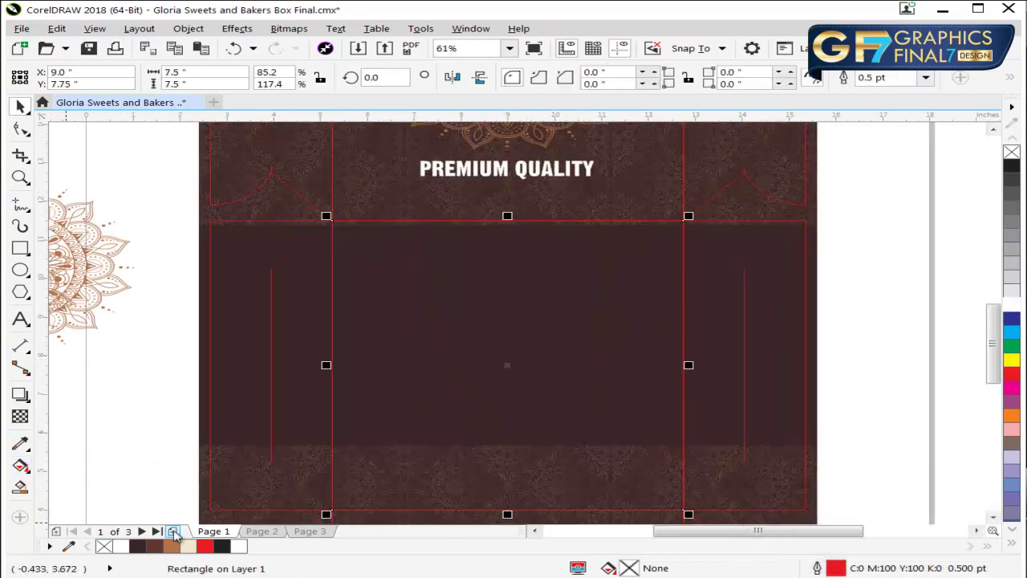
click(156, 547)
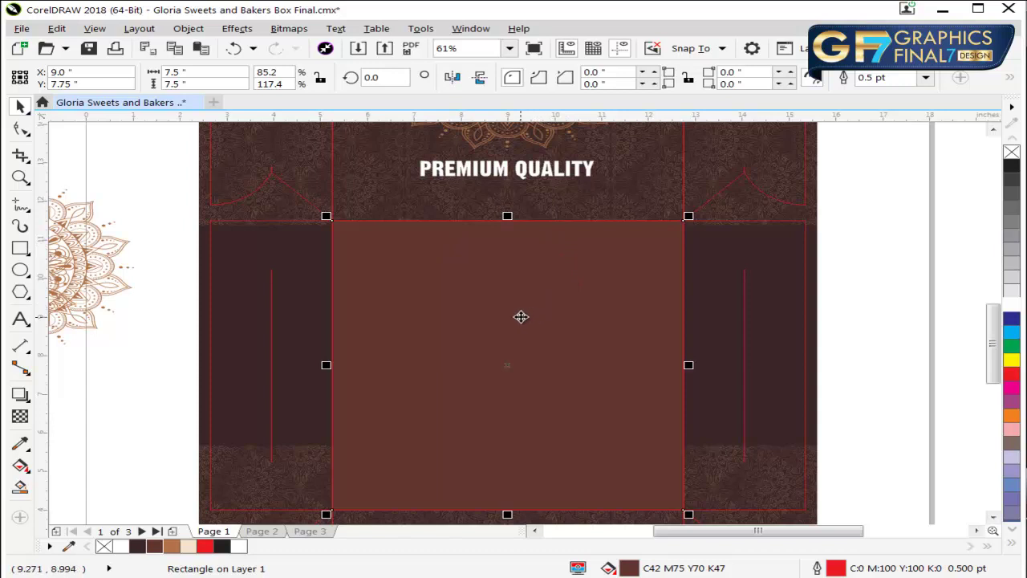
Step: Give the reddish-brown square a 6 pt tan outline and shrink it about its centre to 7.399 in, inside the die line
key(F12)
key(Return)
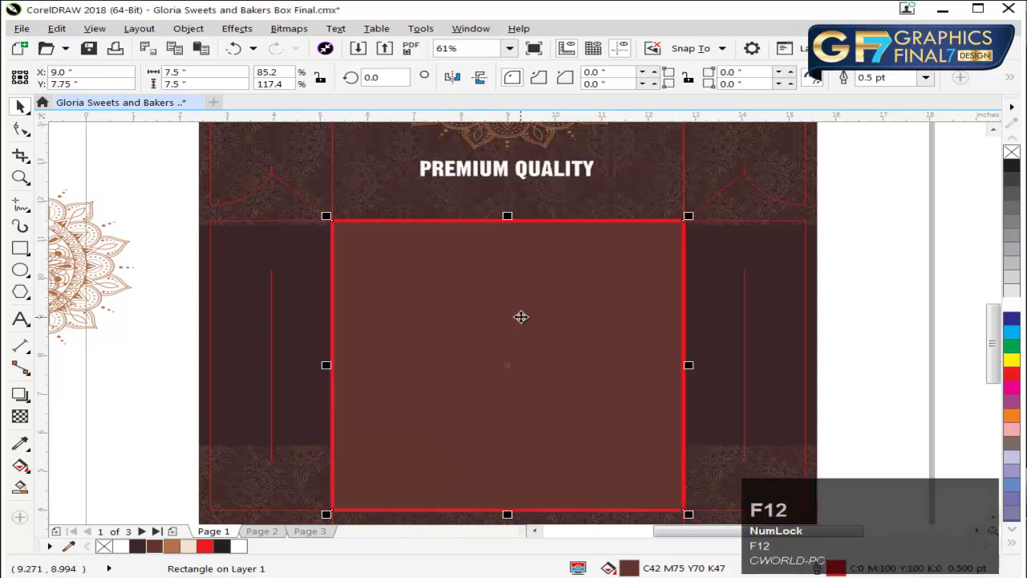
drag(287, 193, 737, 323)
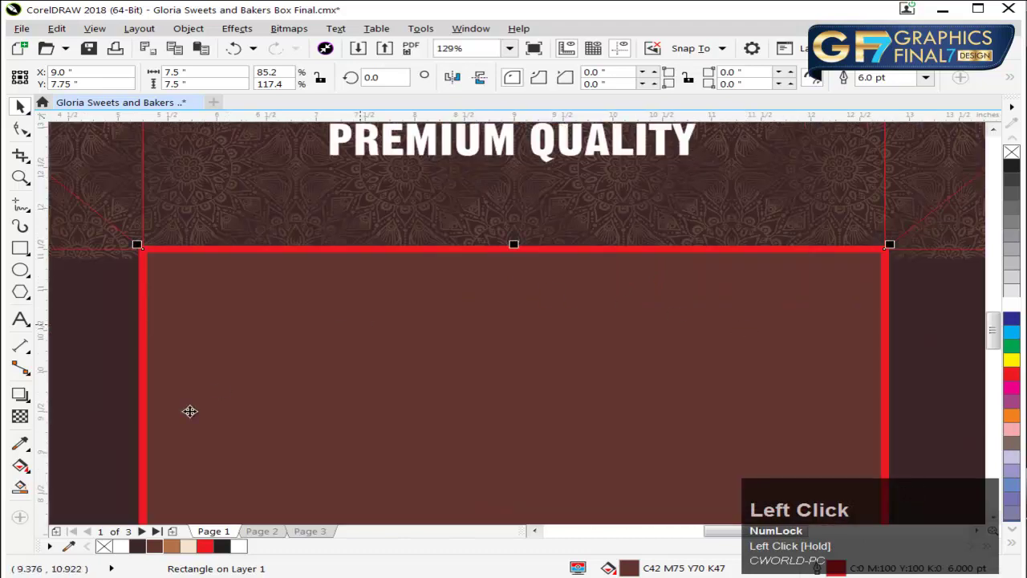
right_click(177, 546)
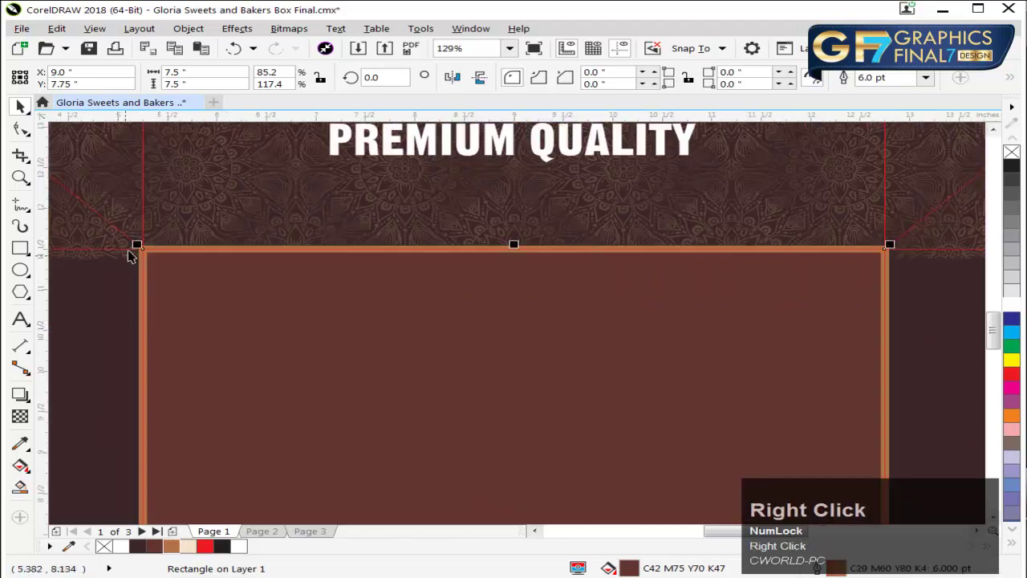
drag(135, 243, 139, 248)
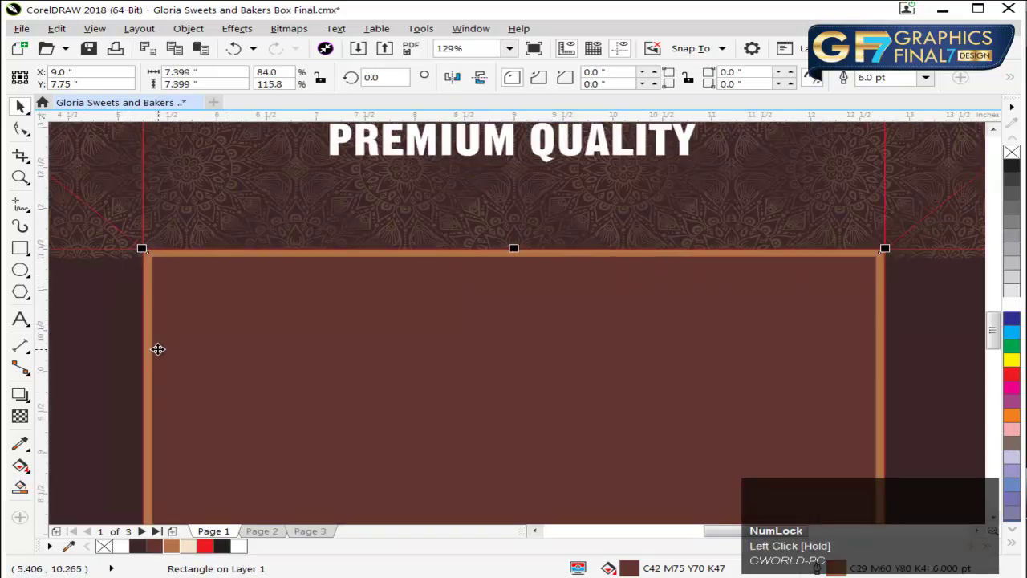
Step: Create a smaller concentric copy of the square, scaled to 95.9% and 7.099 in wide
key(F4)
drag(375, 289, 733, 440)
mouse_move(603, 207)
mouse_down()
mouse_move(618, 232)
mouse_move(620, 215)
mouse_up()
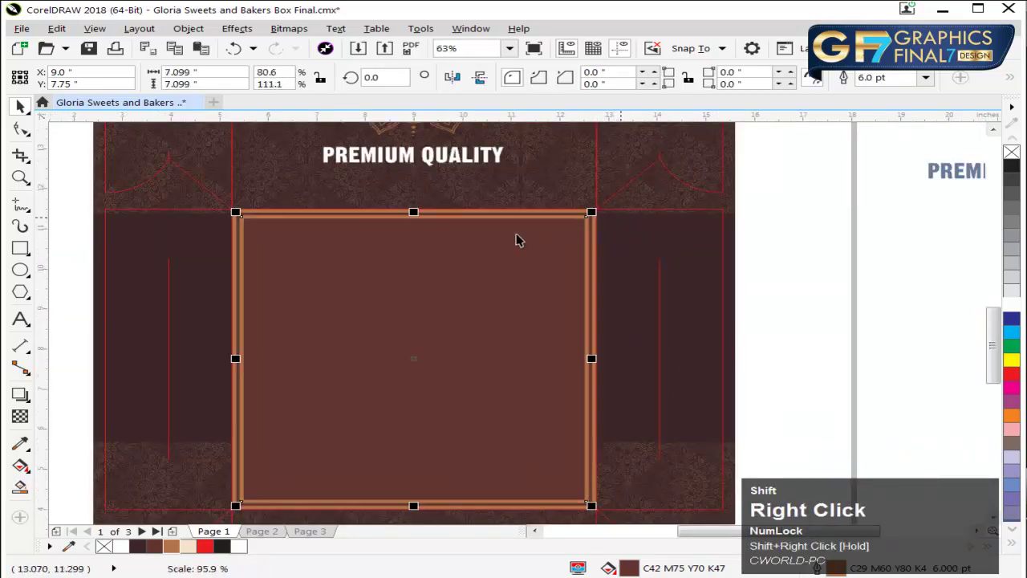
Step: Remove the inner square's fill and give it a thin black outline instead of the thick tan one
key(F2)
drag(185, 193, 661, 287)
click(1011, 152)
right_click(1011, 166)
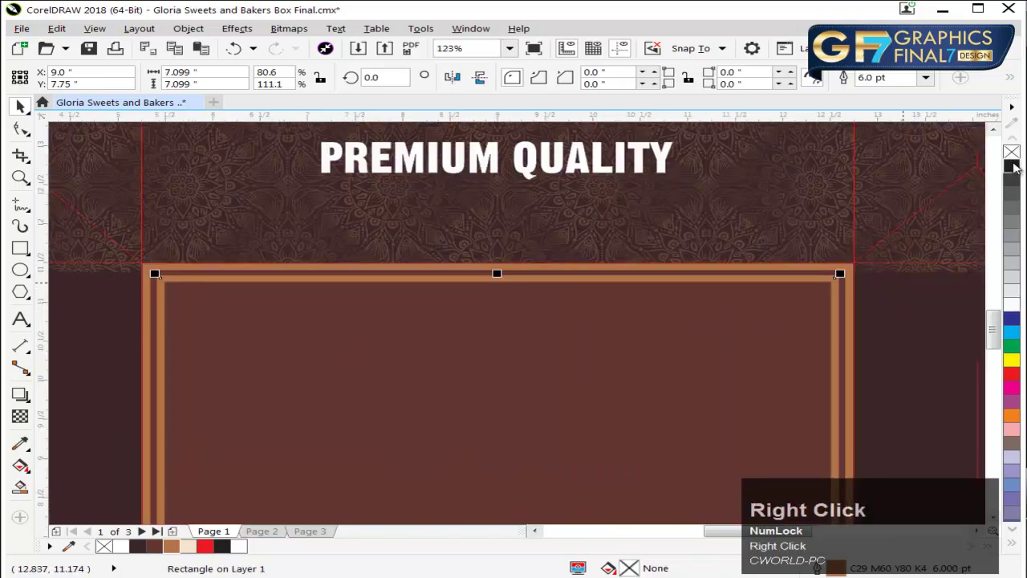
Step: Set the inner square's outline to 1 pt with a dashed line style and apply the tan document colour to it
key(F12)
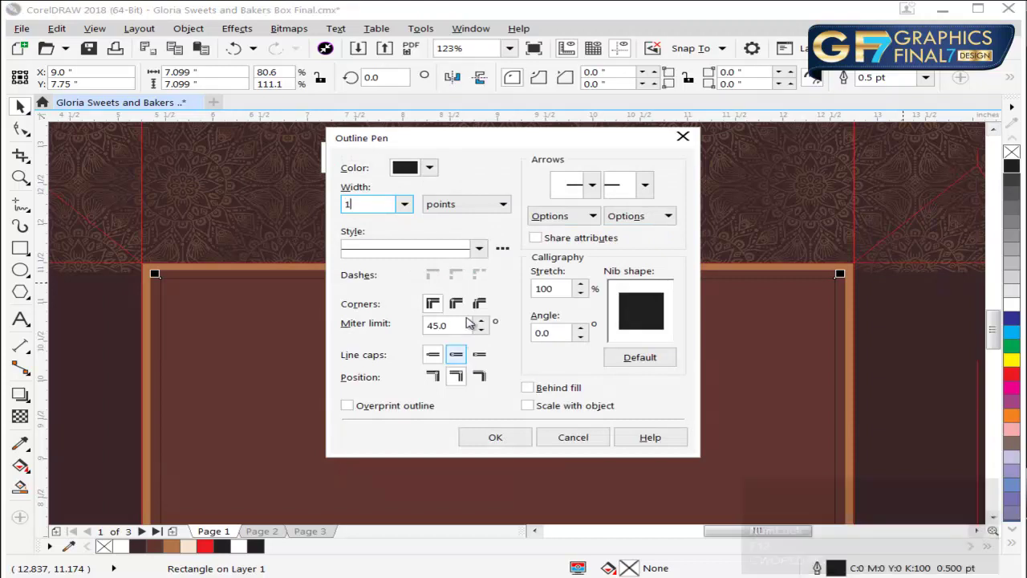
click(478, 250)
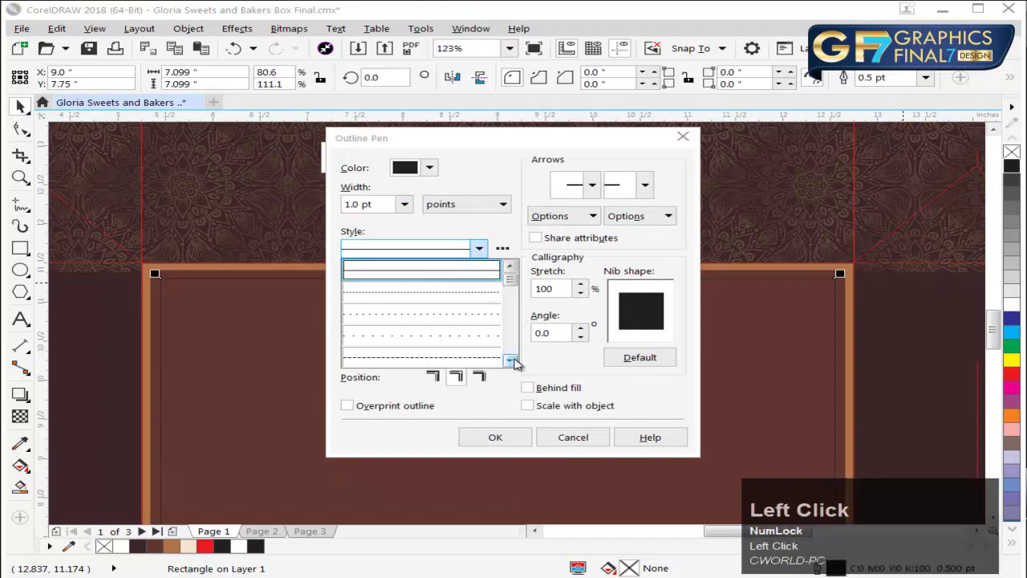
click(511, 360)
click(510, 360)
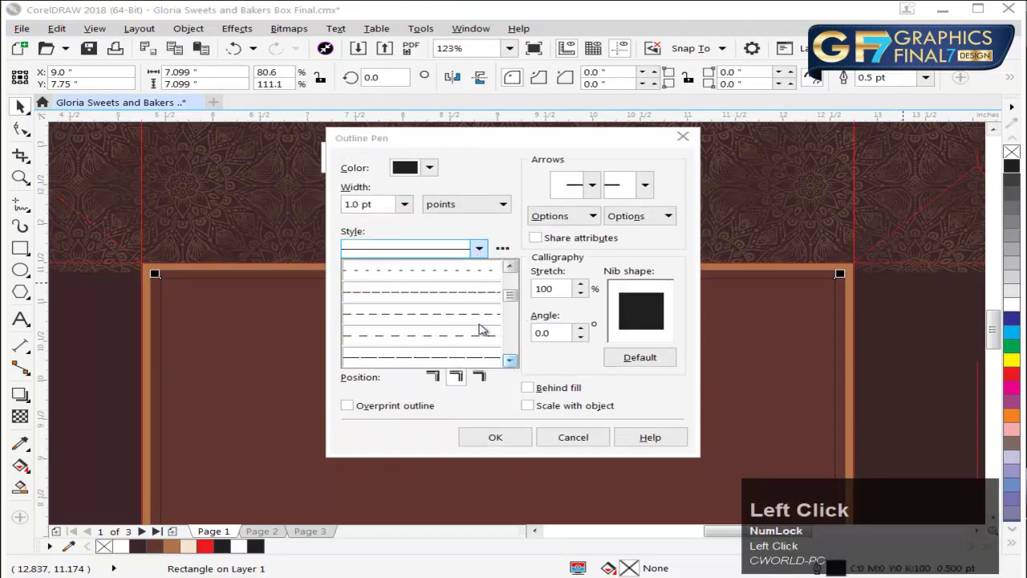
click(463, 318)
click(494, 434)
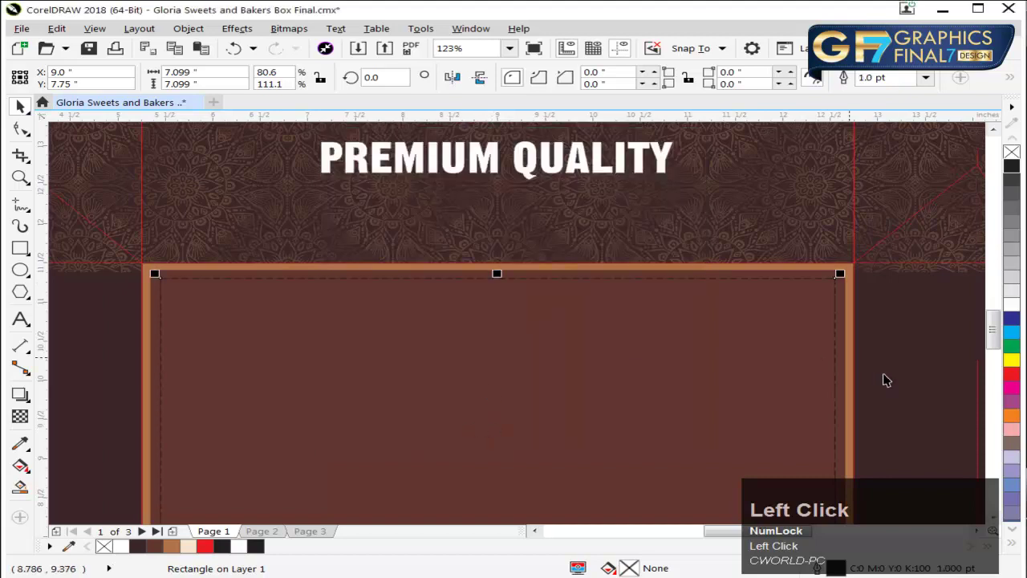
right_click(172, 547)
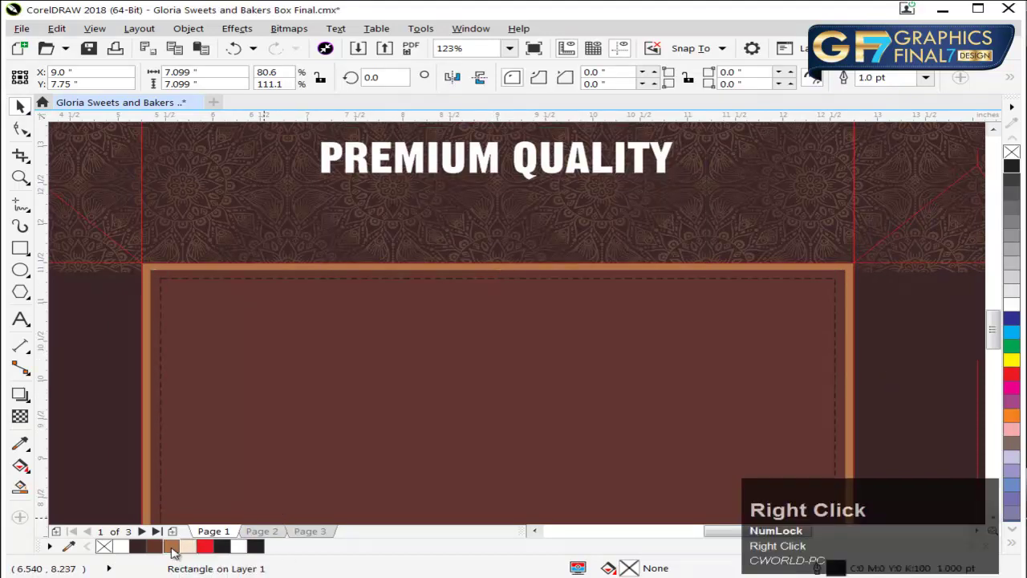
Step: Add a custom dash style with gaps about twice the dash length and apply it to the inner square's outline
key(F12)
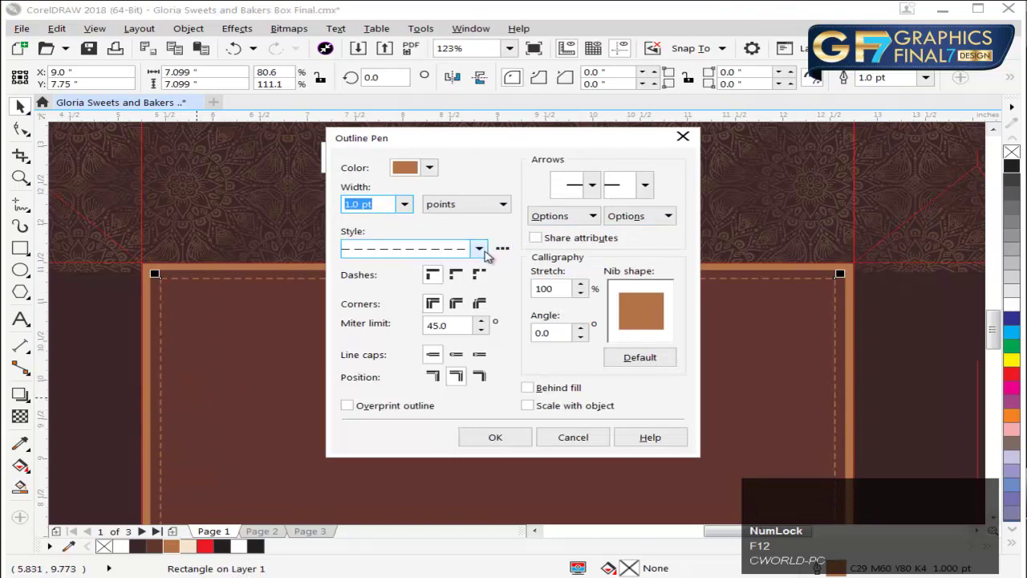
click(501, 249)
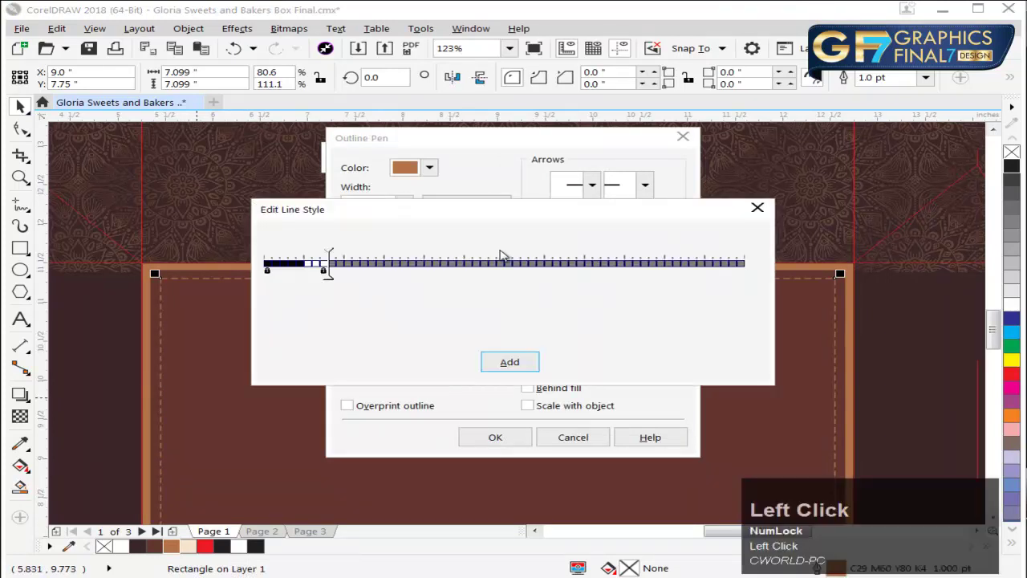
drag(327, 275, 385, 275)
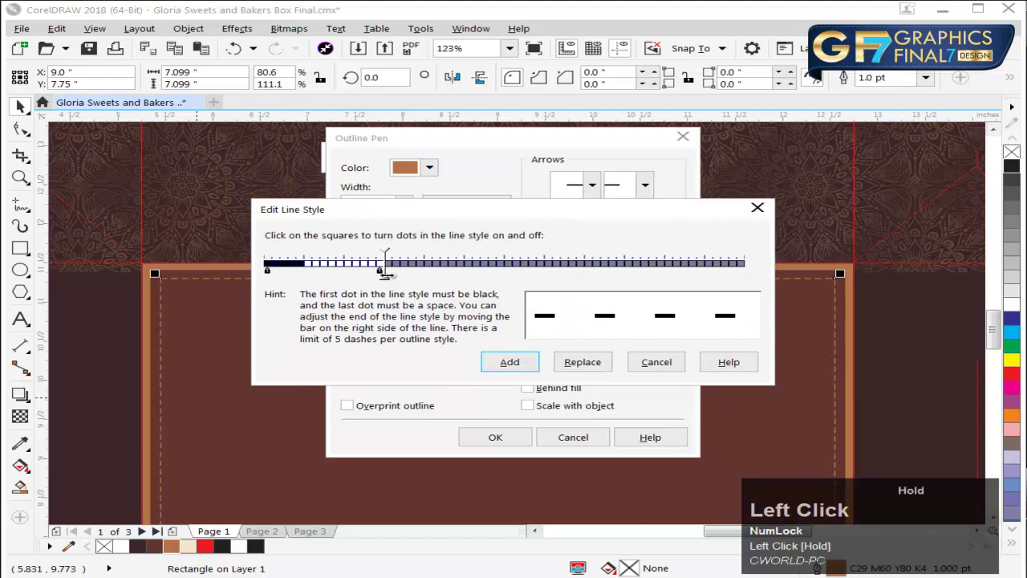
click(531, 362)
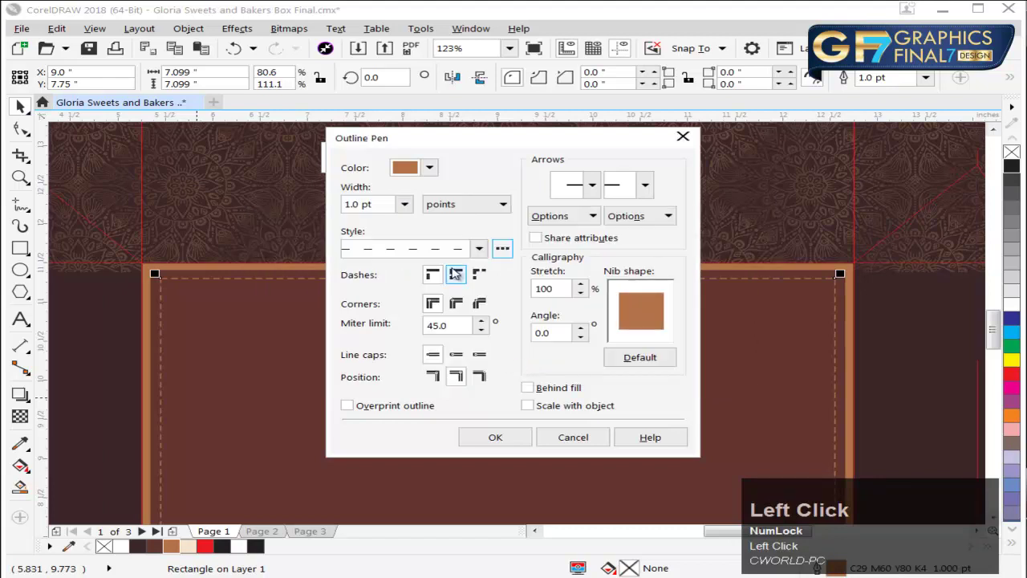
click(486, 435)
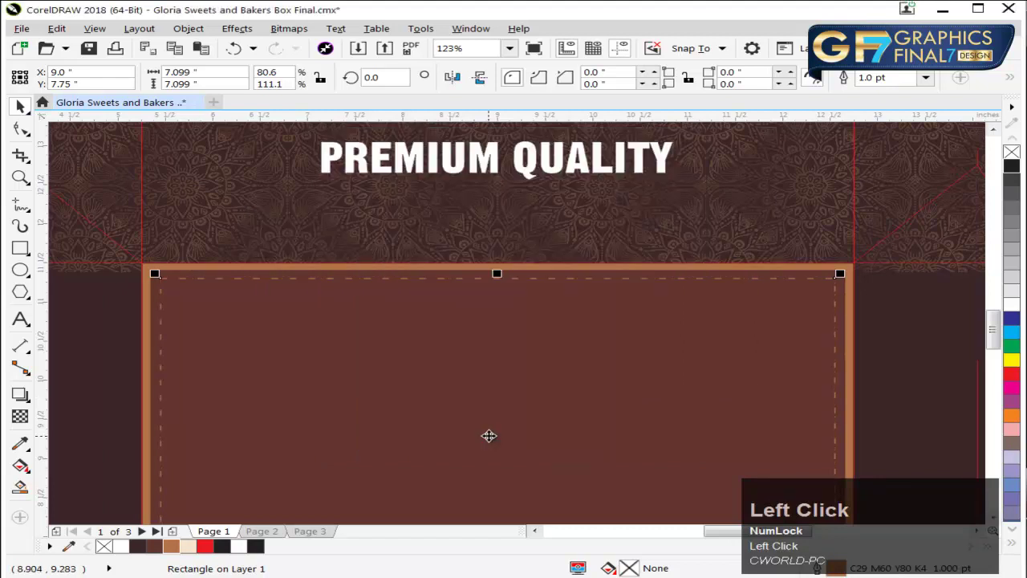
key(F4)
drag(254, 274, 688, 438)
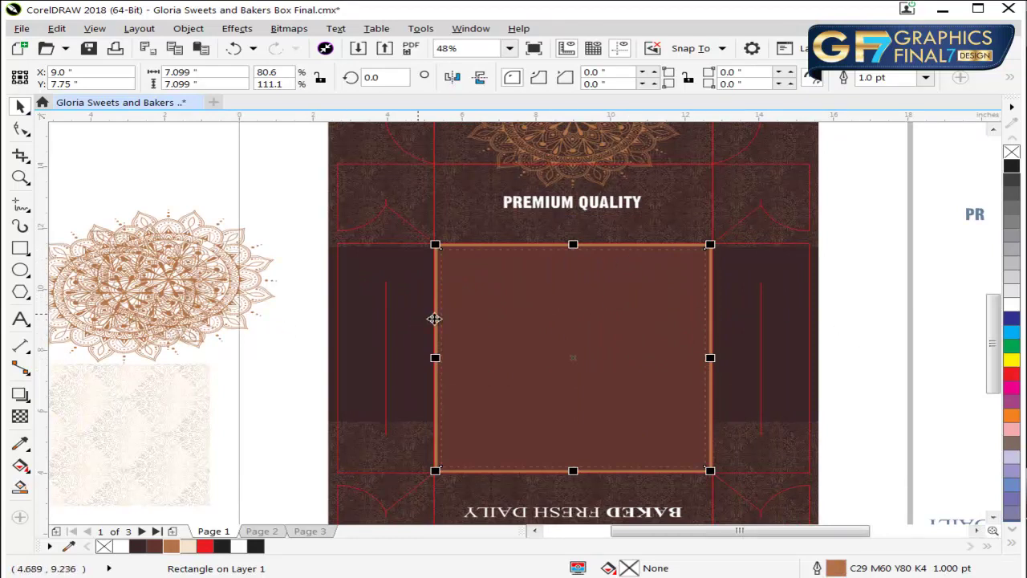
click(560, 316)
drag(559, 316, 488, 324)
right_click(488, 323)
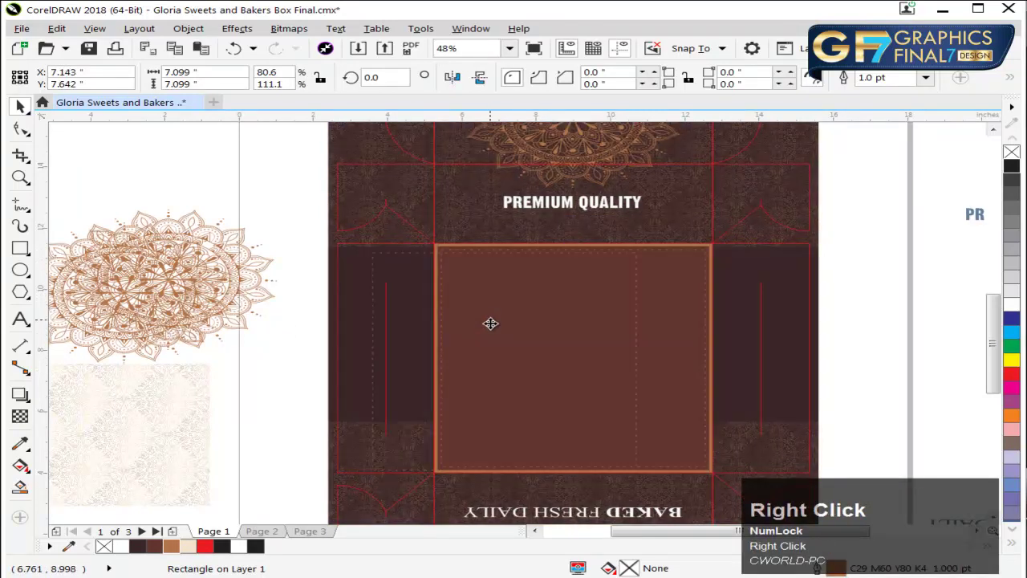
key(ctrl+z)
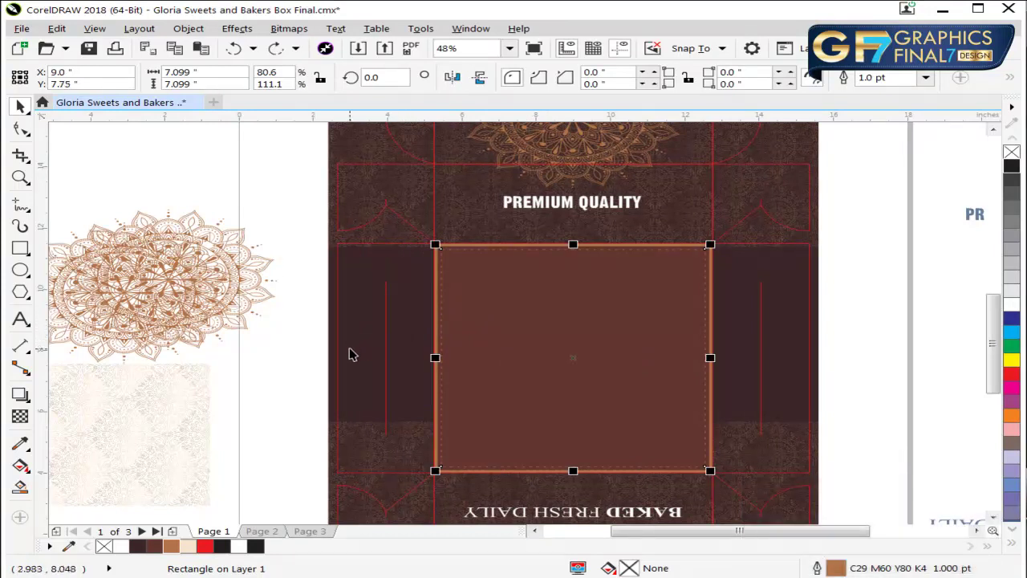
key(F9)
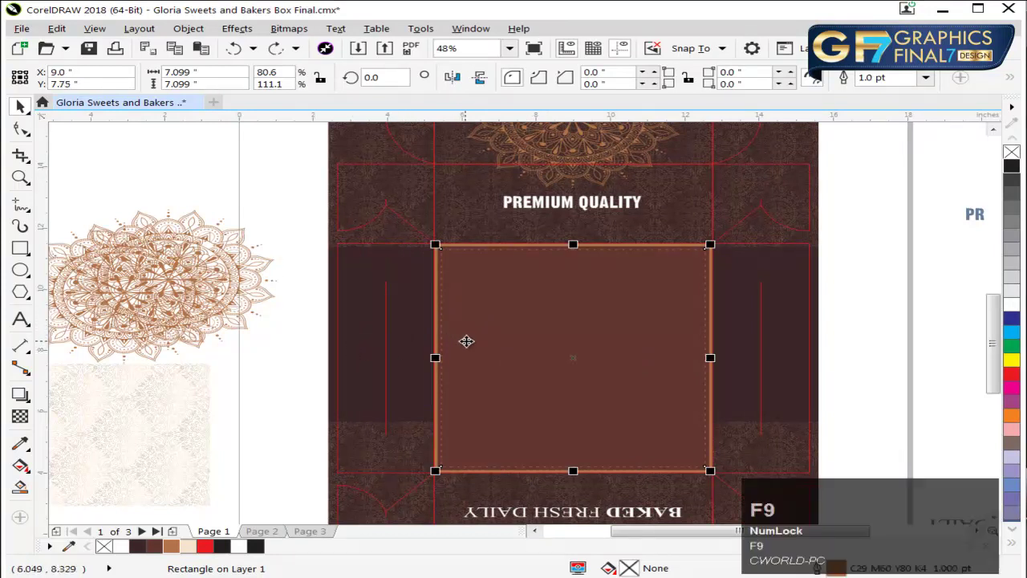
click(468, 348)
Step: Duplicate the reddish-brown logo band onto the lower panel and centre it horizontally and vertically on the dashed square
key(F4)
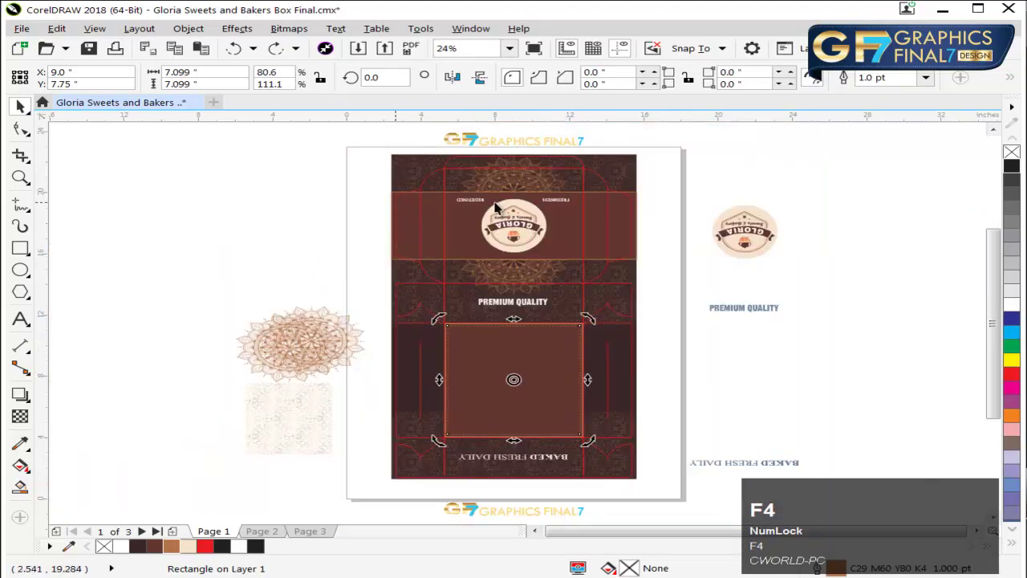
drag(637, 200, 657, 339)
right_click(656, 339)
key(F2)
drag(710, 303, 368, 446)
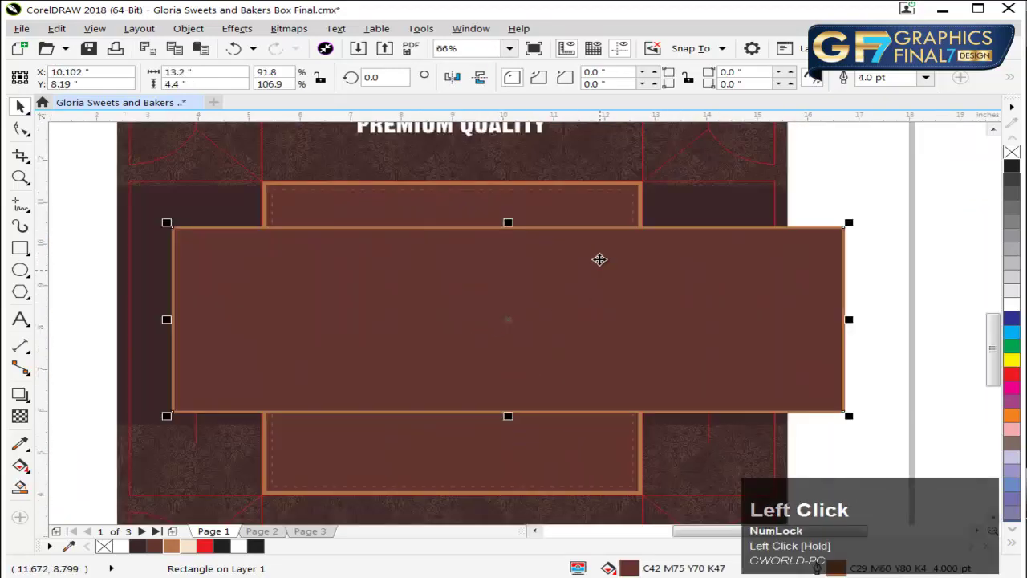
shift+click(616, 211)
key(c)
key(e)
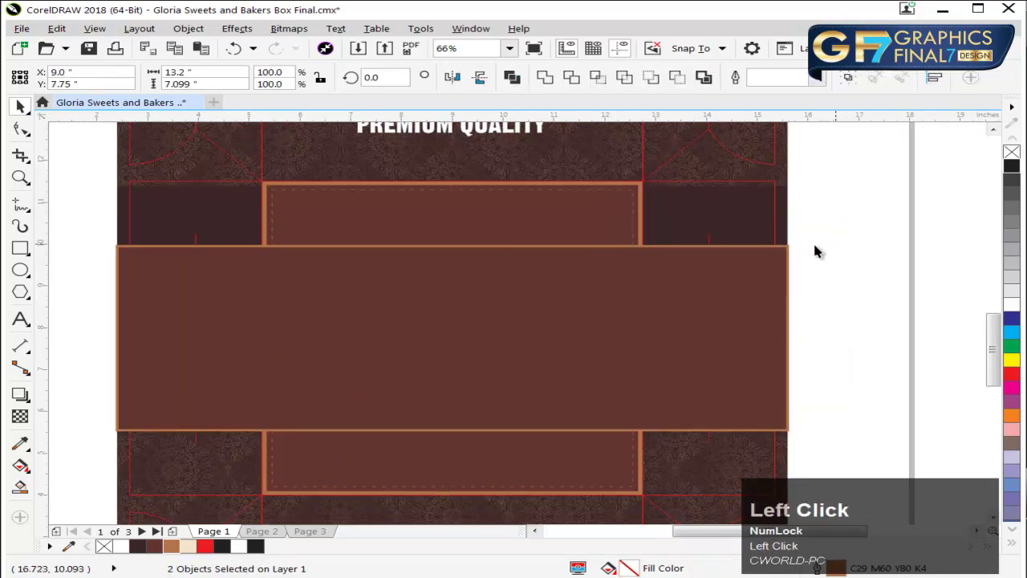
Step: Send the duplicated band and the patterned background to the back so the band lies behind the framed square
click(795, 254)
click(786, 253)
shift+click(786, 216)
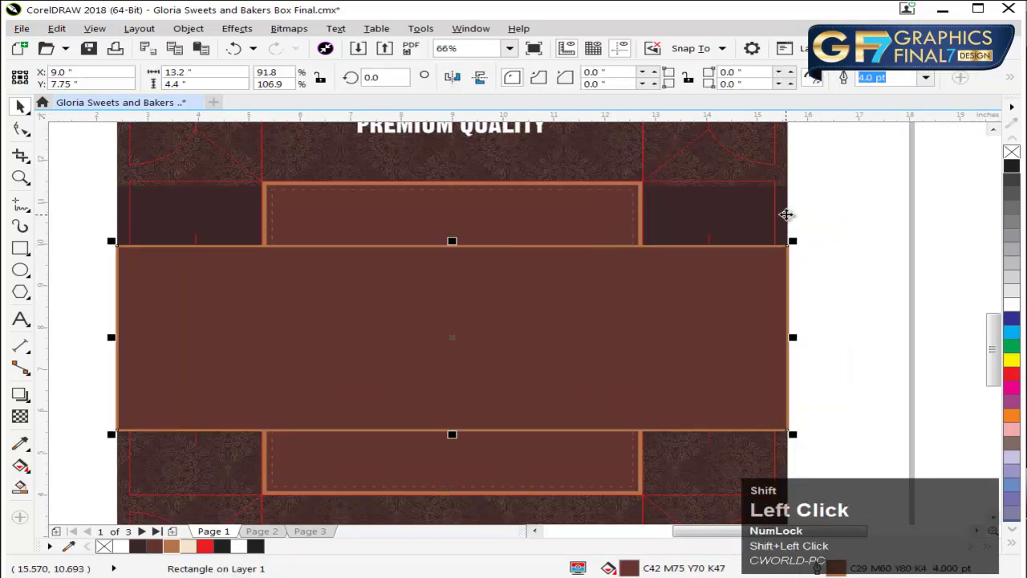
key(shift+Page_Down)
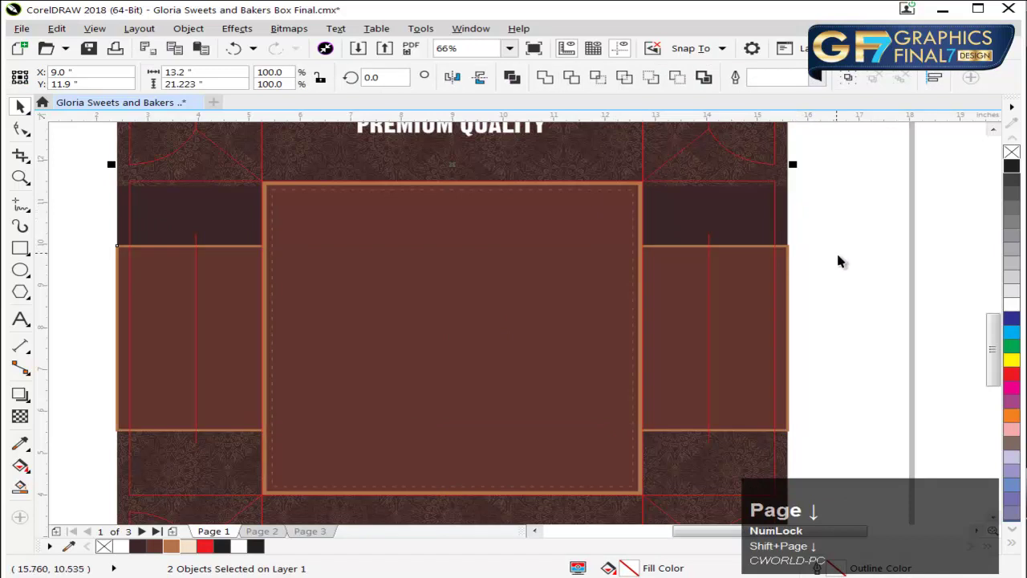
click(876, 305)
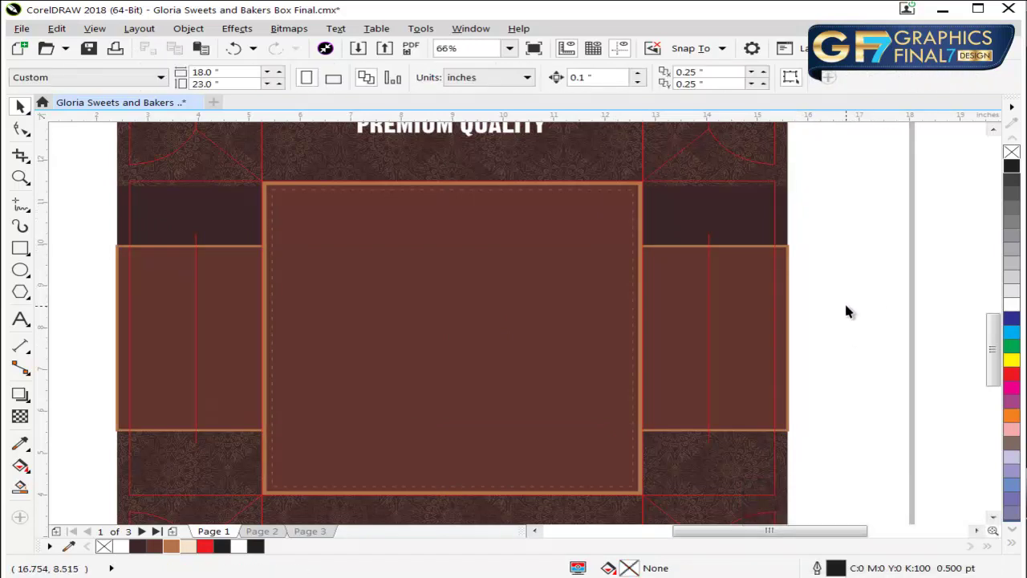
Step: Open the background's PowerClip contents for editing to extend the floral pattern over the plain dark strips beside the square panel
key(F4)
drag(678, 257, 314, 360)
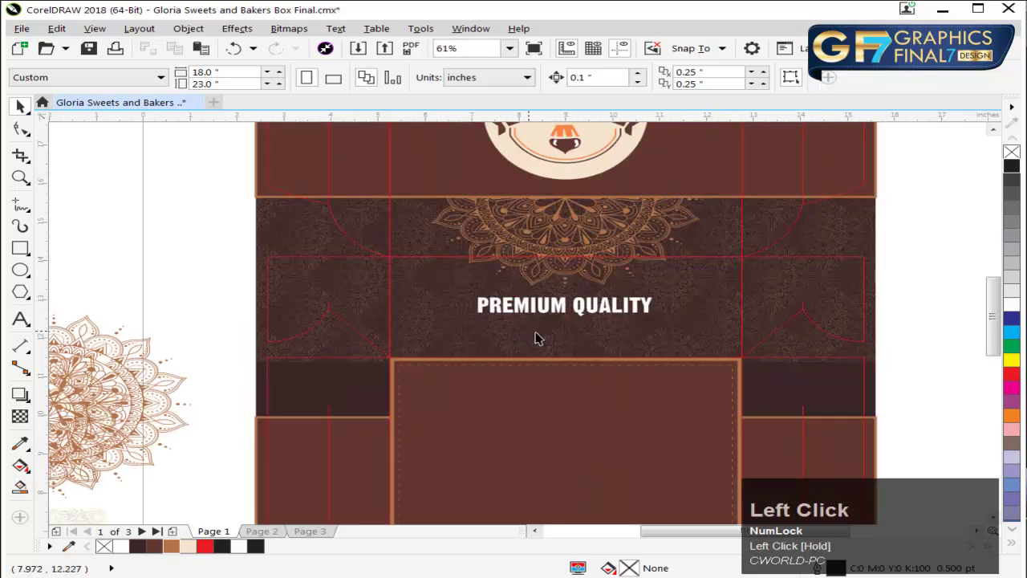
click(874, 355)
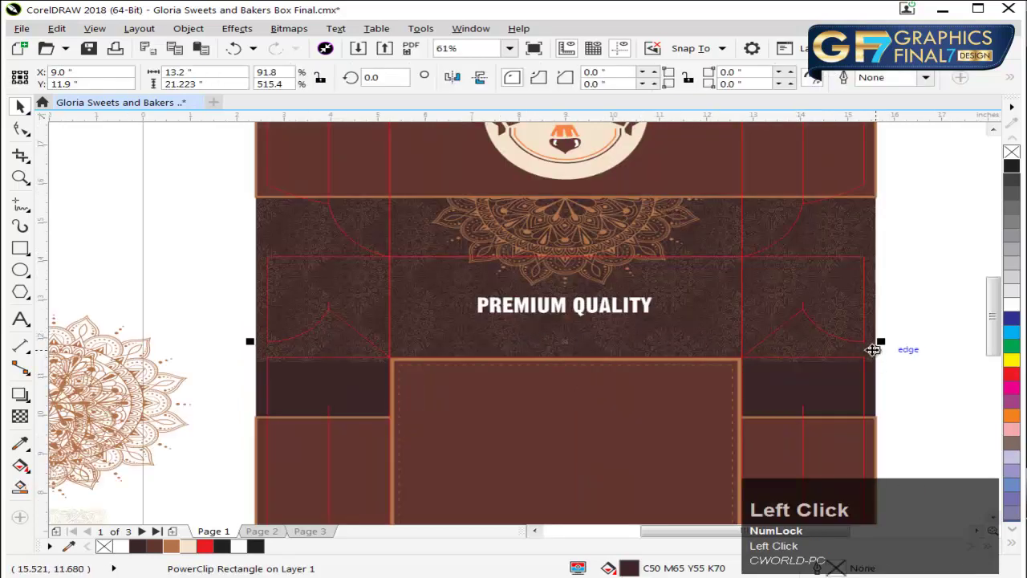
right_click(872, 350)
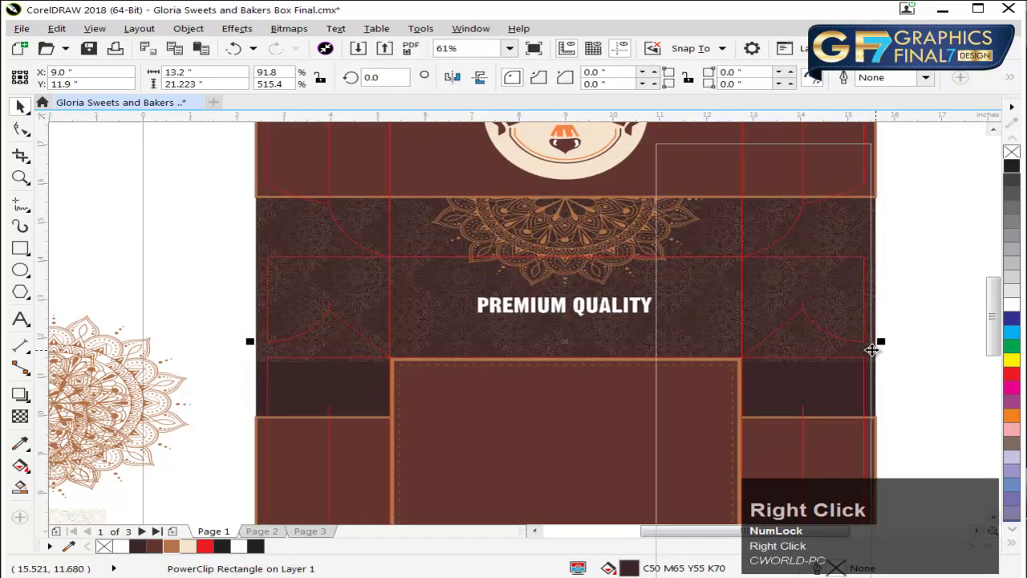
click(738, 213)
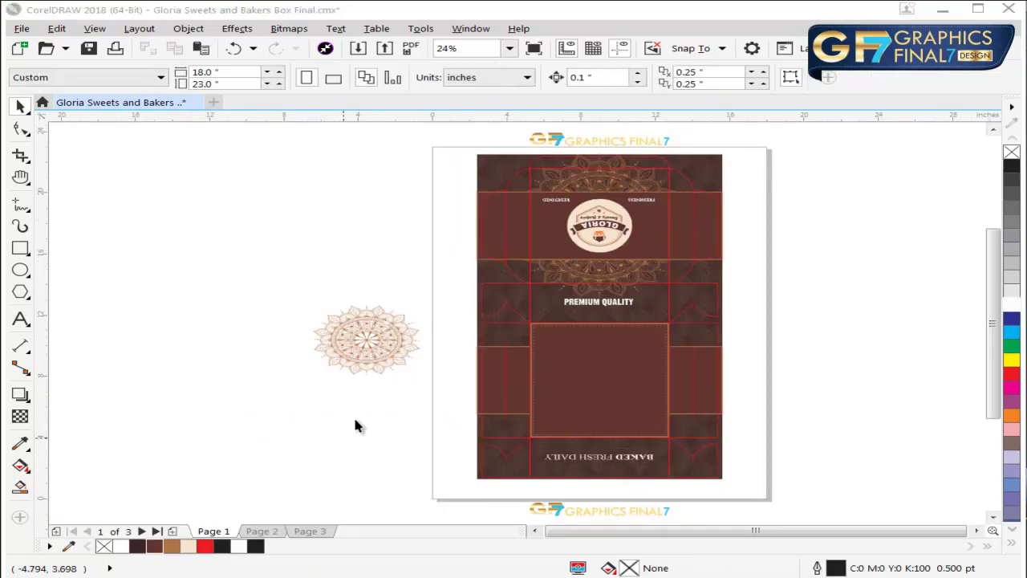
Step: Move the spare mandala onto the box, centred on the layout behind the framed square's edge below PREMIUM QUALITY
drag(300, 275, 791, 427)
drag(259, 305, 716, 281)
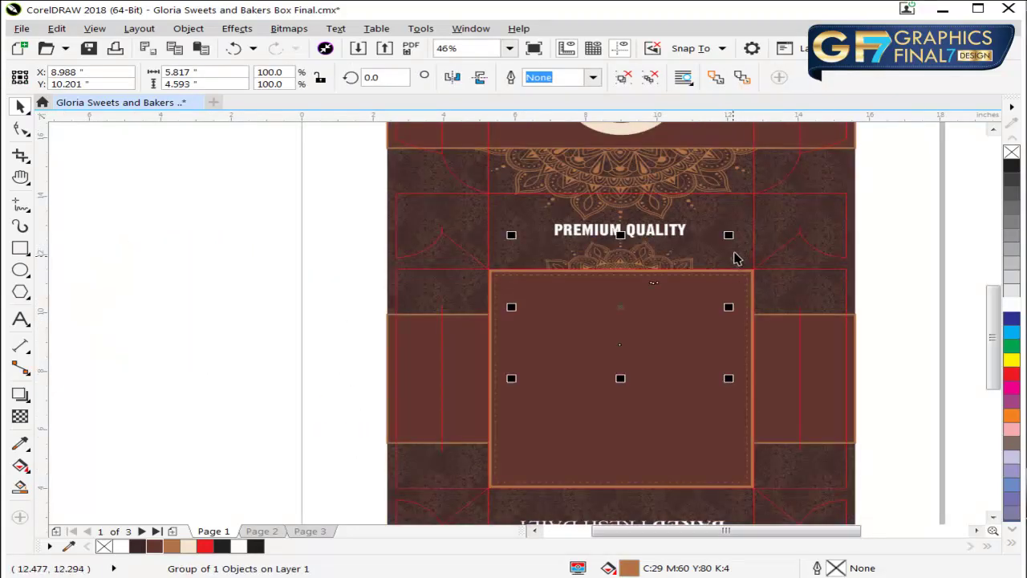
shift+click(734, 255)
key(Escape)
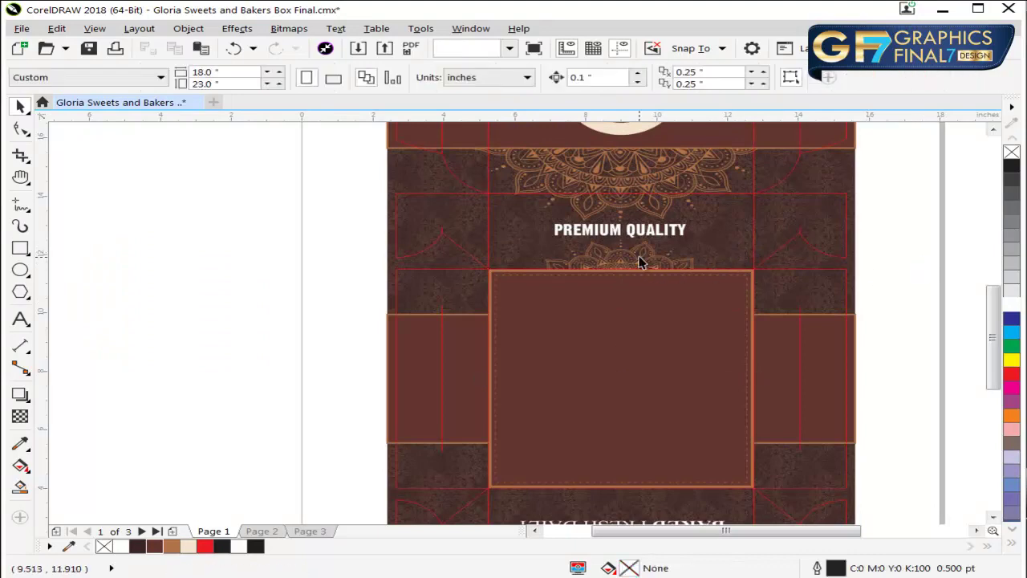
Step: Duplicate the mandala straight down to the BAKED FRESH DAILY flap and align it with the background's bottom edge
click(639, 256)
drag(653, 255, 653, 384)
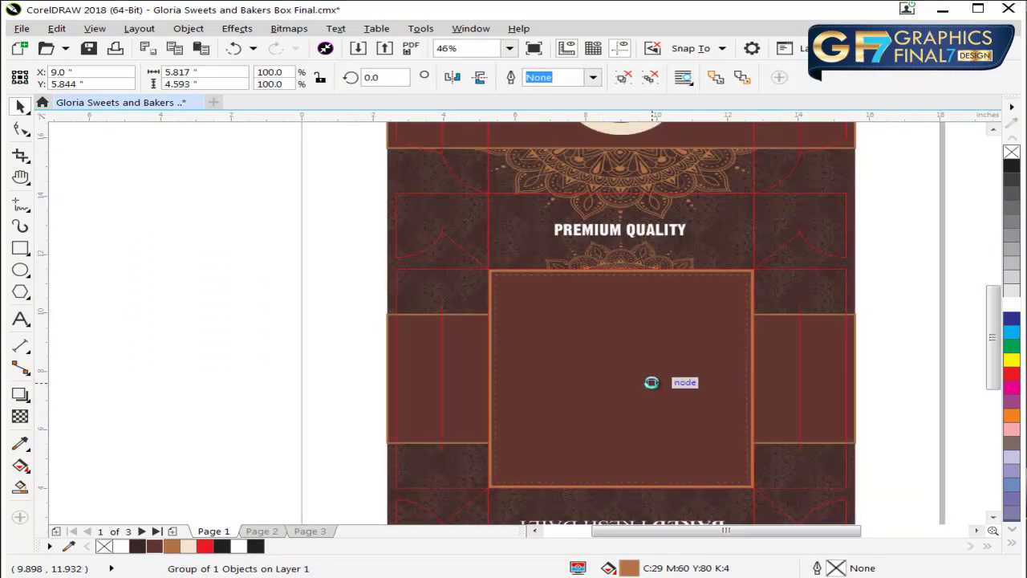
key(F4)
key(F2)
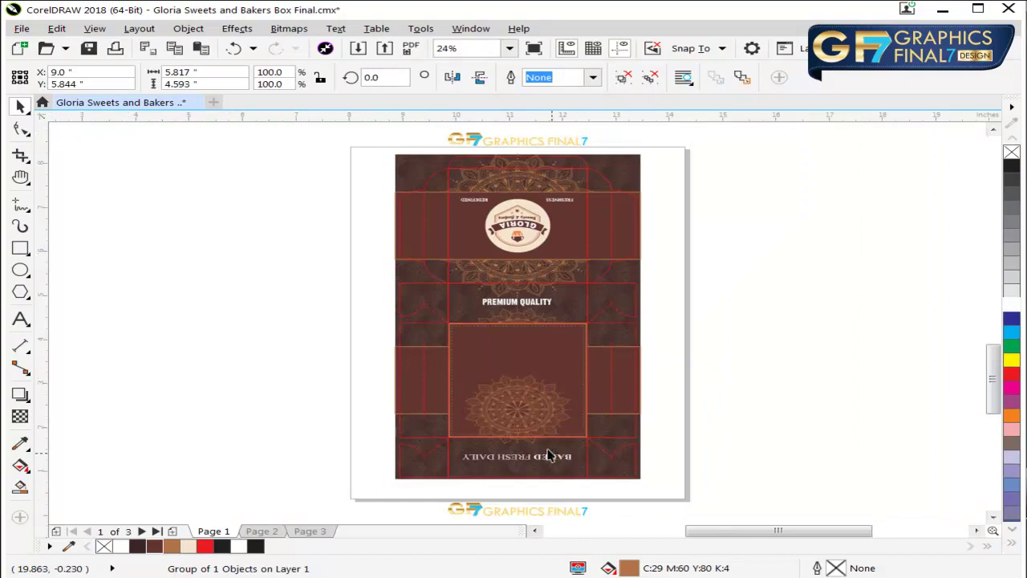
scroll(562, 475, up, 2)
key(b)
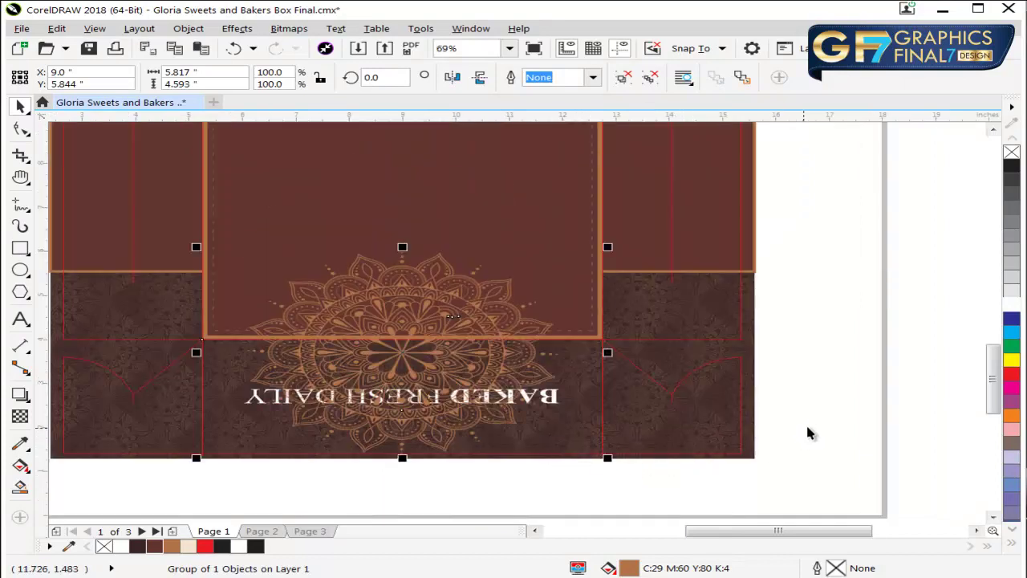
click(857, 422)
Step: Send the duplicated mandala behind the framed square together with the patterned background
click(500, 431)
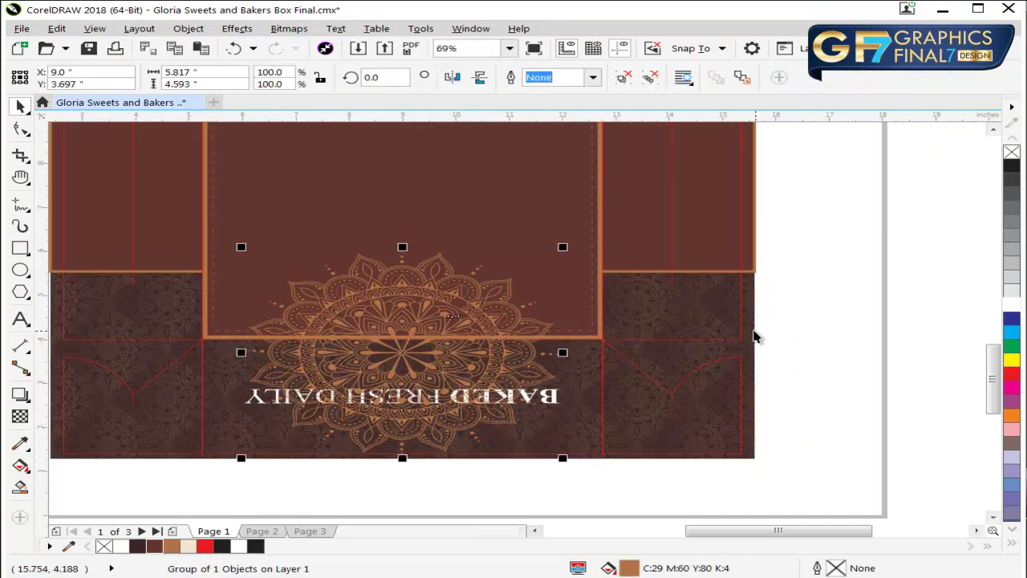
shift+click(753, 332)
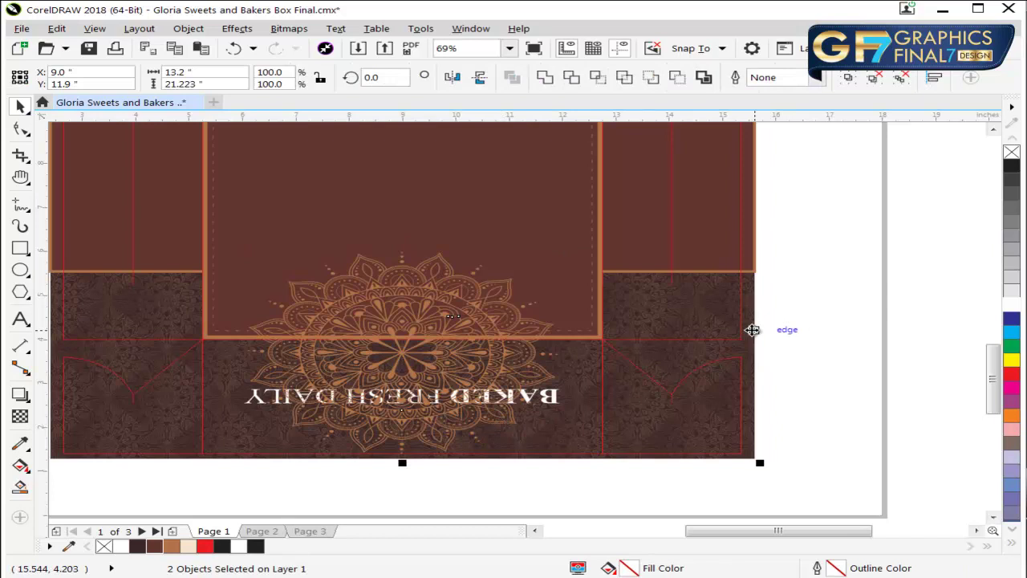
key(shift+Page_Down)
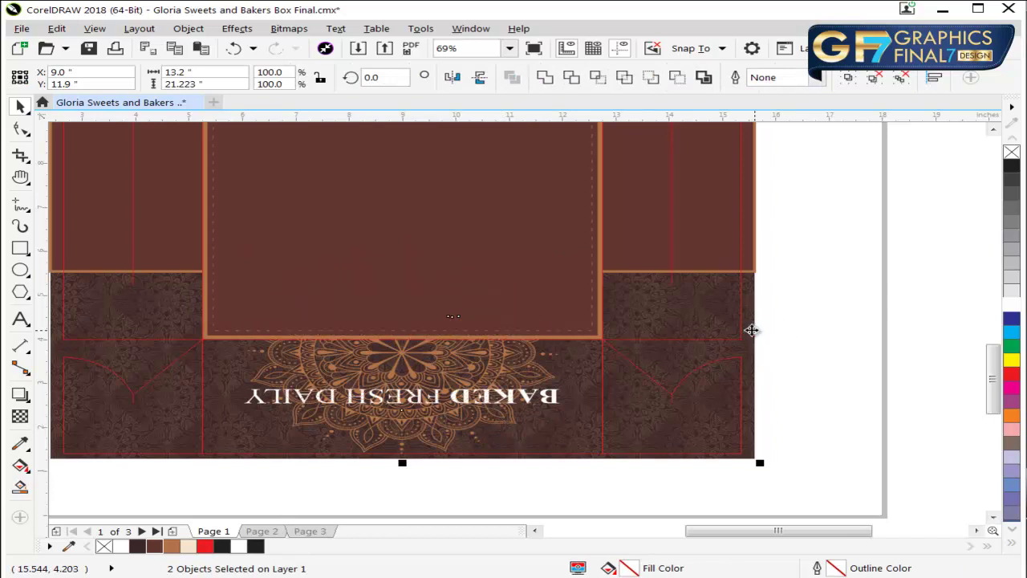
click(854, 361)
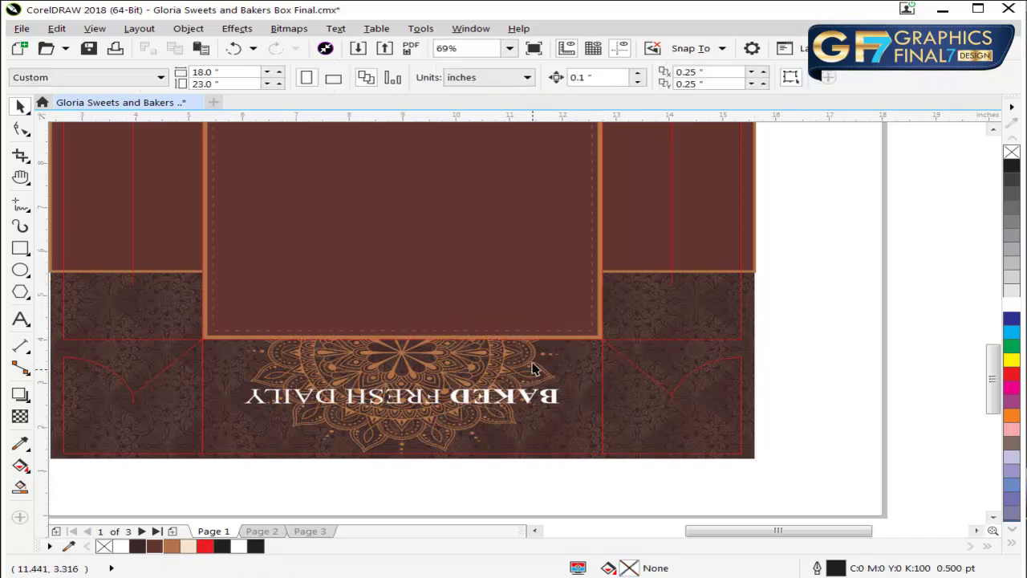
Step: Lower the mandala past the BAKED FRESH DAILY slogan so it overhangs the box edge, and PowerClip it inside the background
drag(527, 355, 490, 482)
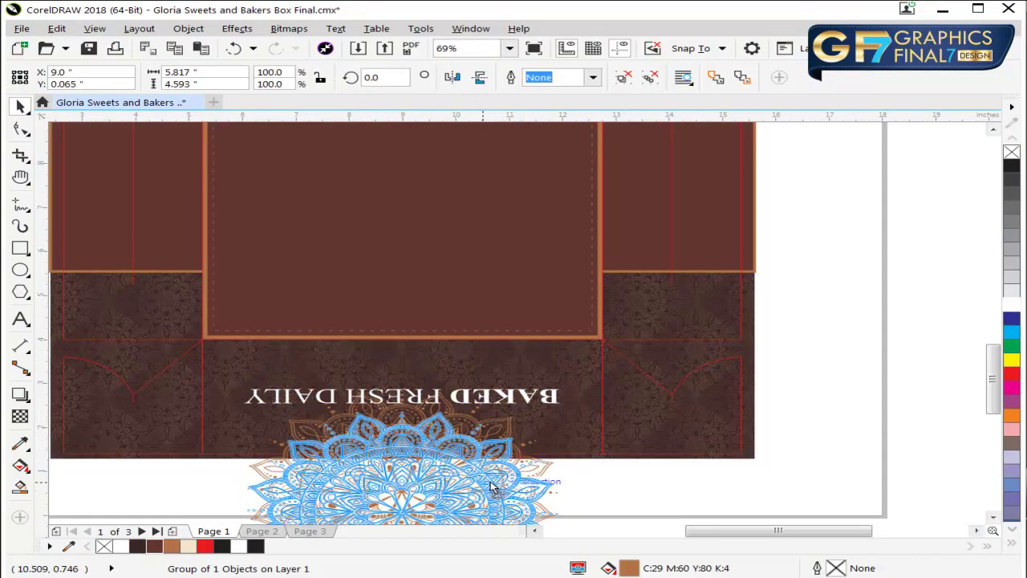
shift+click(576, 440)
click(521, 504)
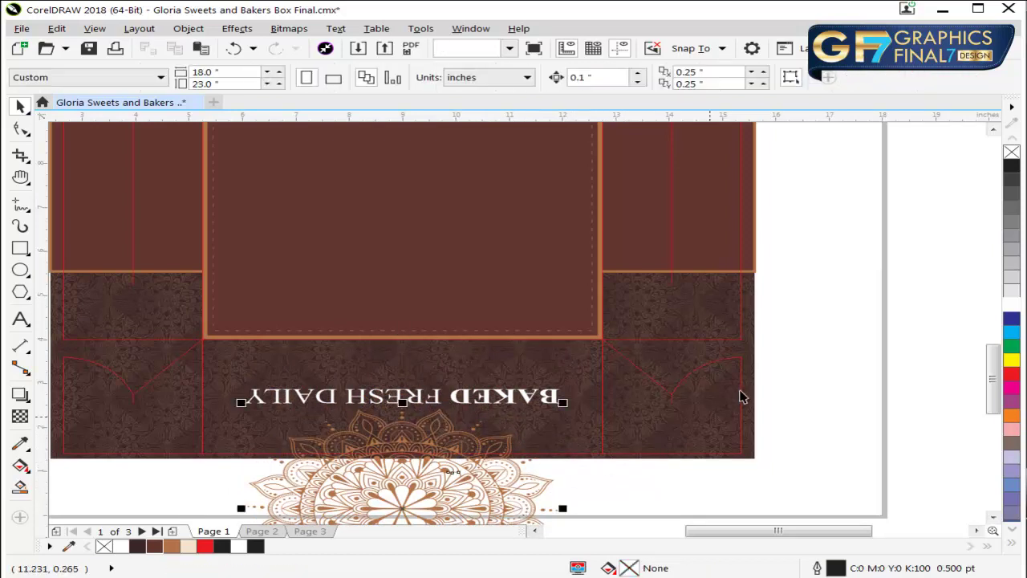
key(alt+c)
key(w)
key(p)
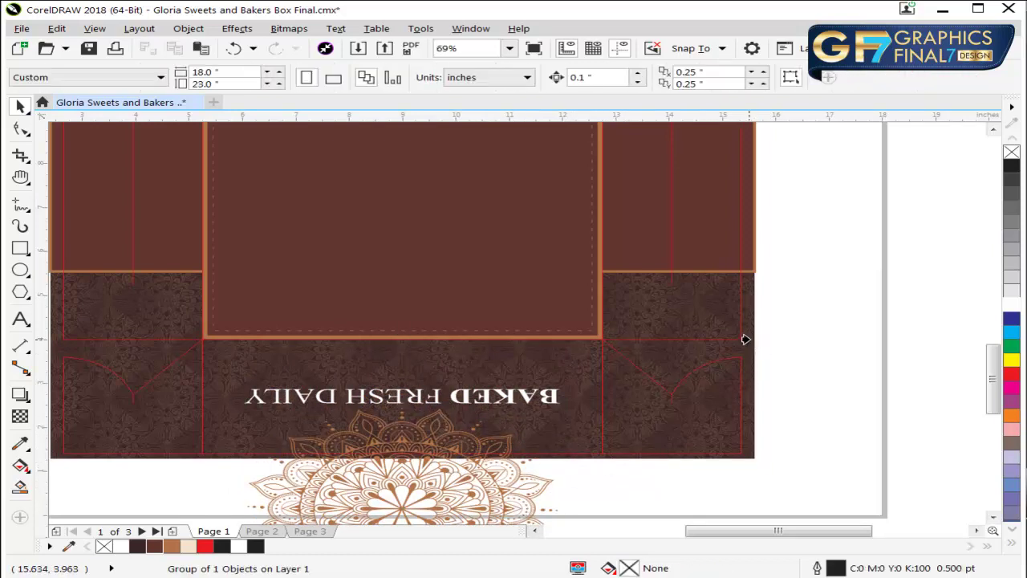
click(751, 339)
click(839, 347)
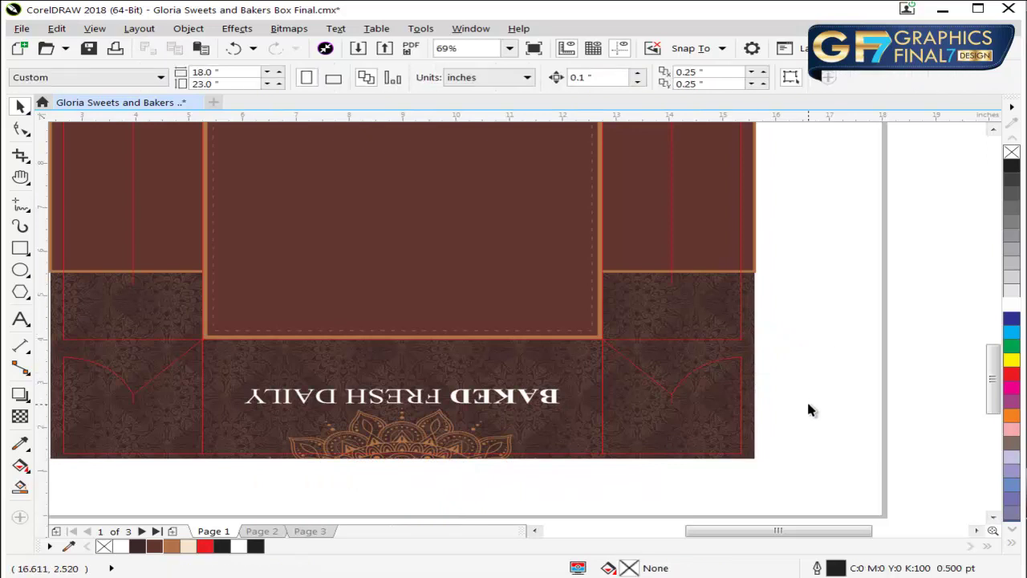
Step: Bring the store contact text, packaging icons and QR code from page 2 onto the square panel on page 1
key(F4)
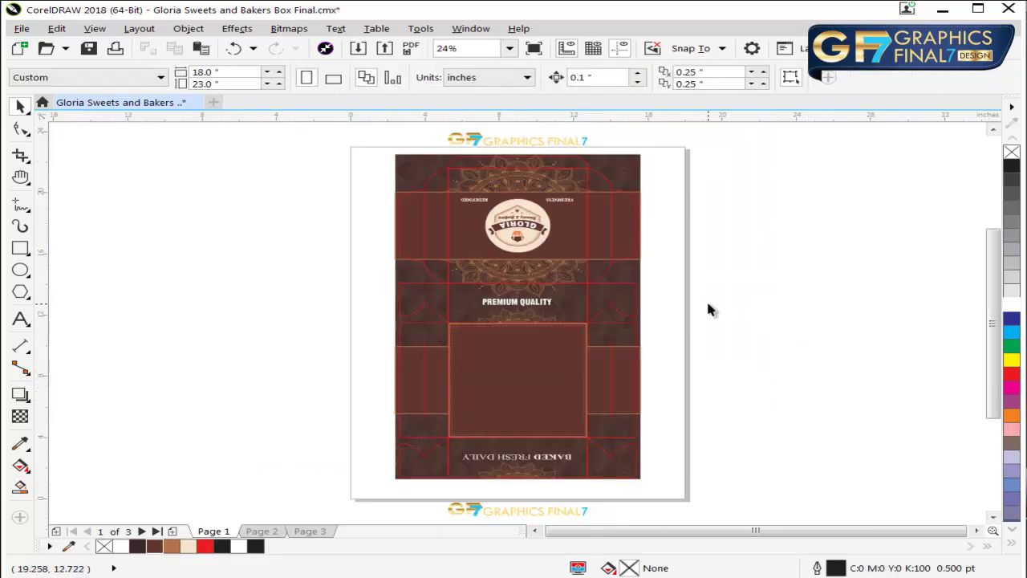
key(Page_Down)
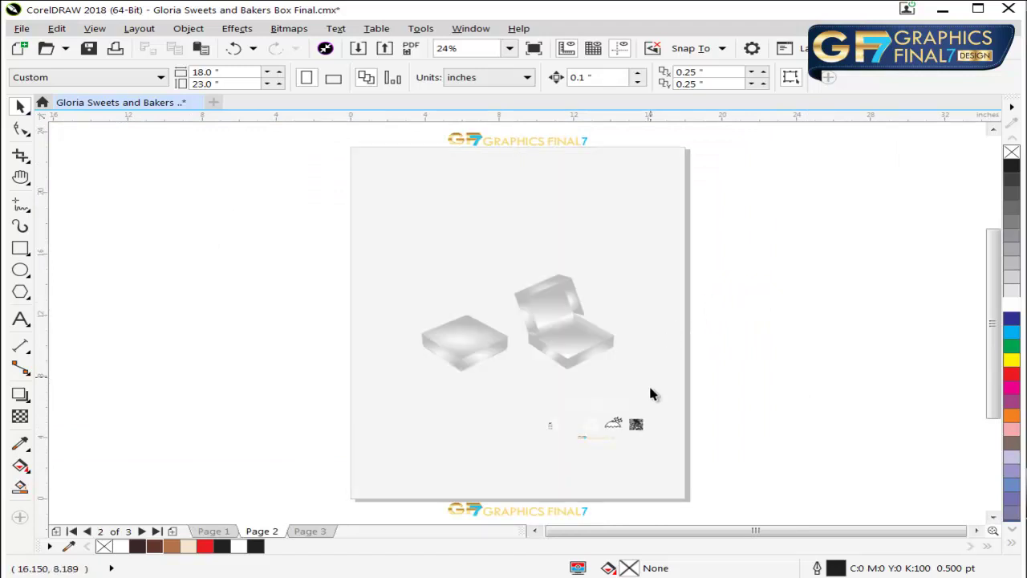
click(632, 424)
drag(632, 424, 610, 410)
key(Page_Up)
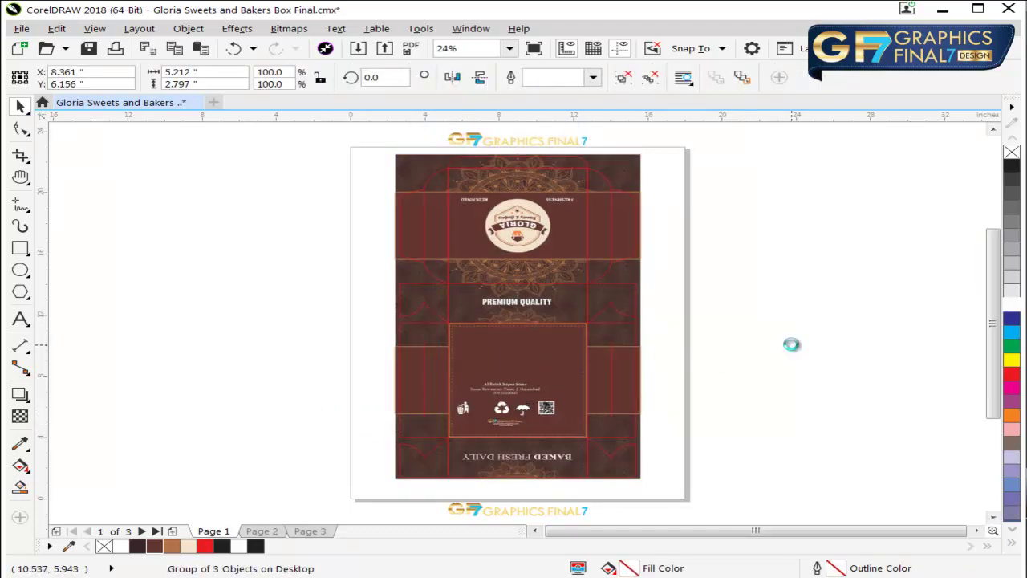
Step: Centre the store information group horizontally on the framed square panel and ungroup it
key(c)
click(792, 344)
key(F2)
drag(654, 351, 418, 431)
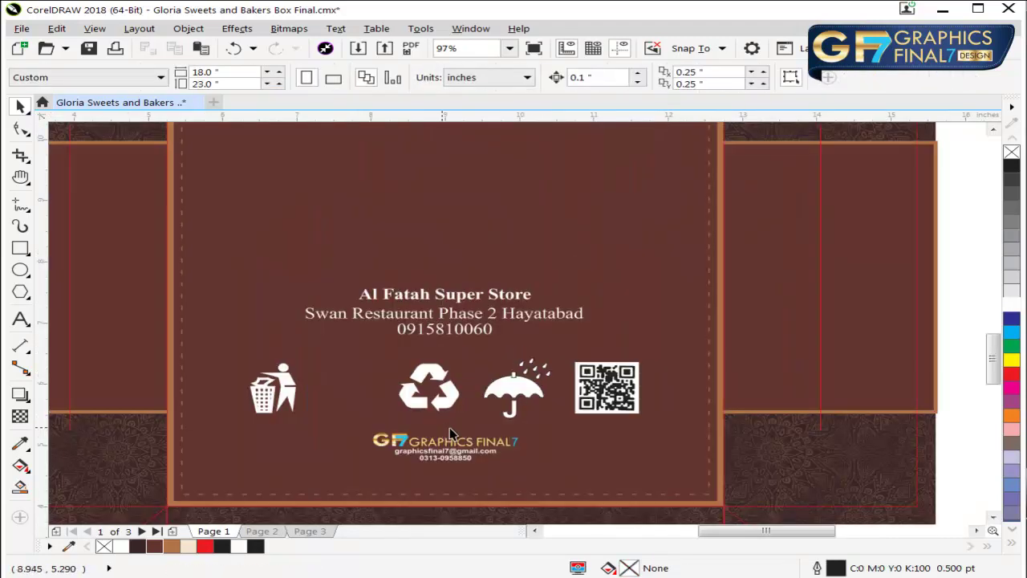
click(449, 433)
key(F2)
drag(181, 268, 734, 479)
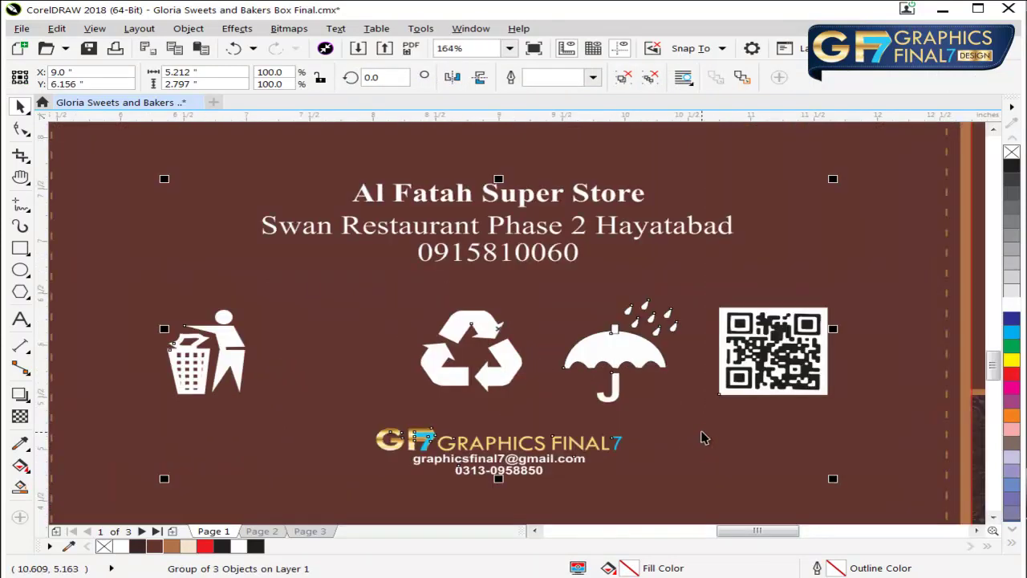
key(ctrl+u)
key(Escape)
Step: Ungroup the row of packaging icons and QR code, distribute the four objects with even horizontal spacing, and regroup them
click(724, 346)
drag(133, 265, 893, 428)
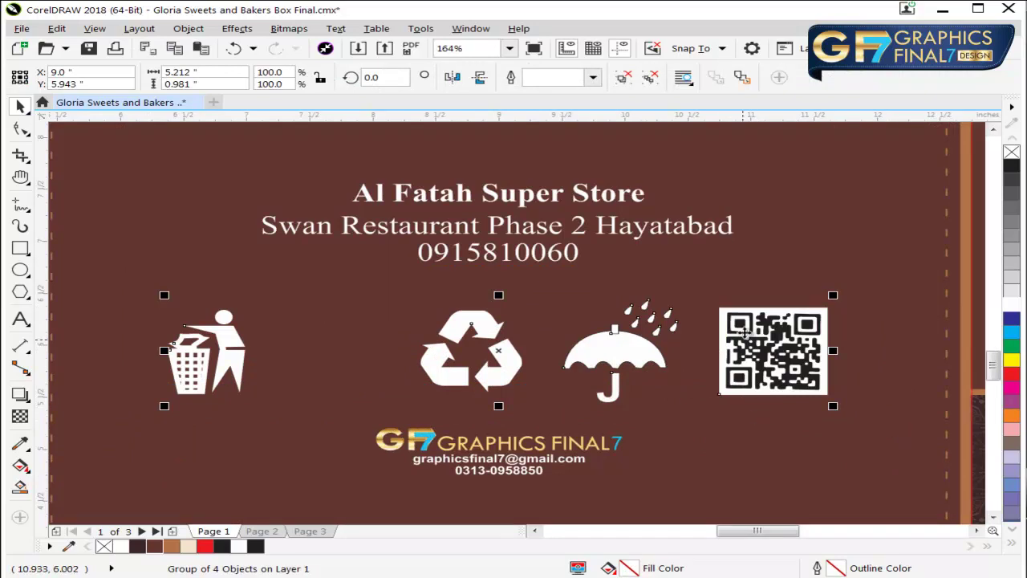
click(624, 77)
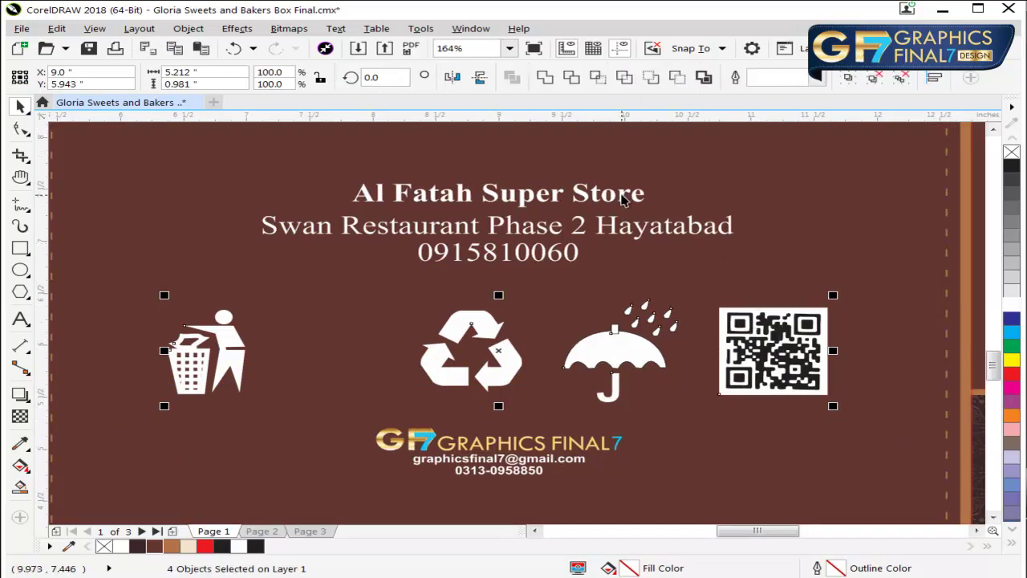
key(shift+p)
key(ctrl+g)
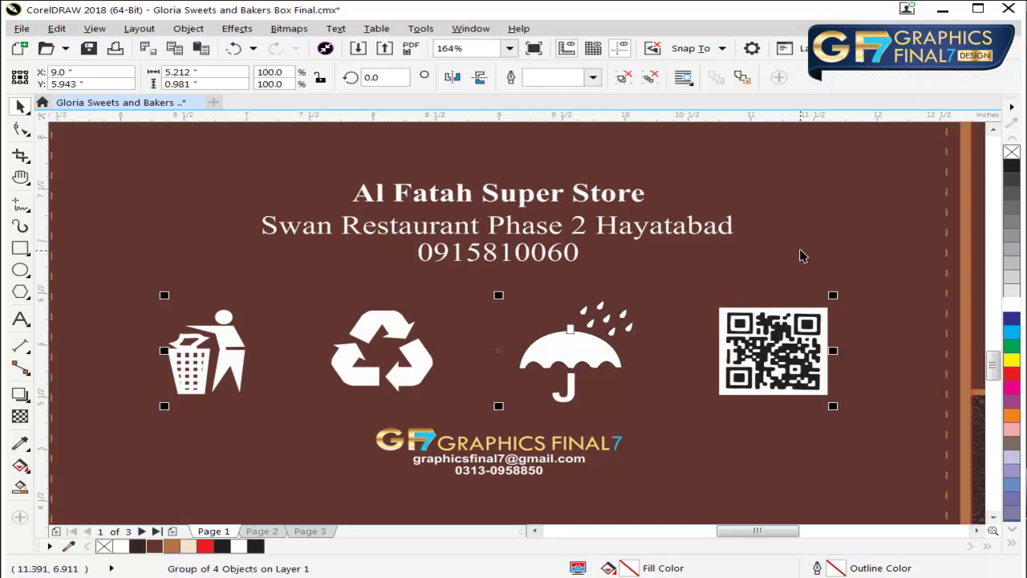
Step: Centre the row of icons and QR code horizontally on the framed square panel
key(ctrl+z)
key(F4)
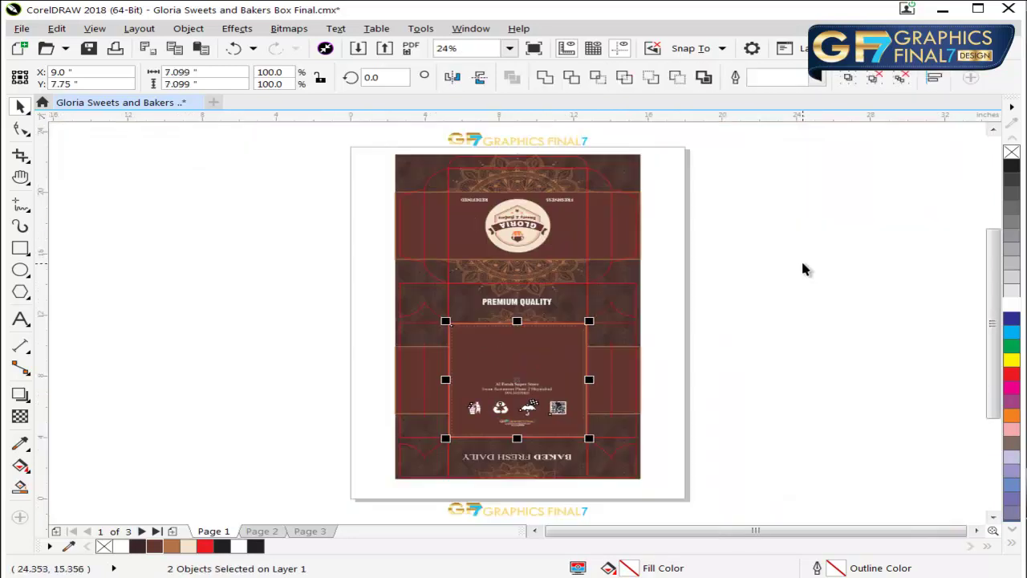
click(761, 341)
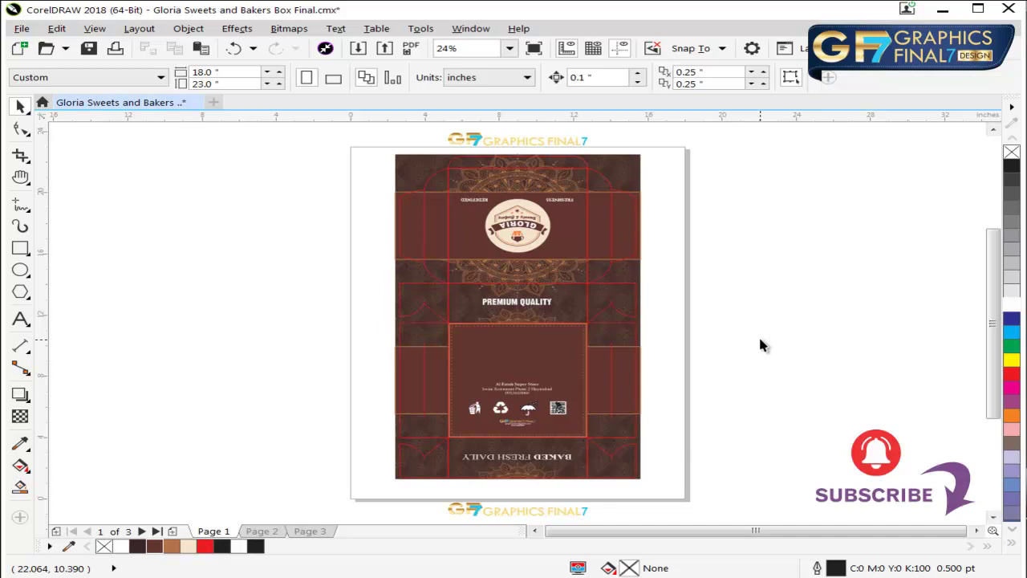
Step: Go to page 2 with the blank closed and open box mockups
key(Page_Down)
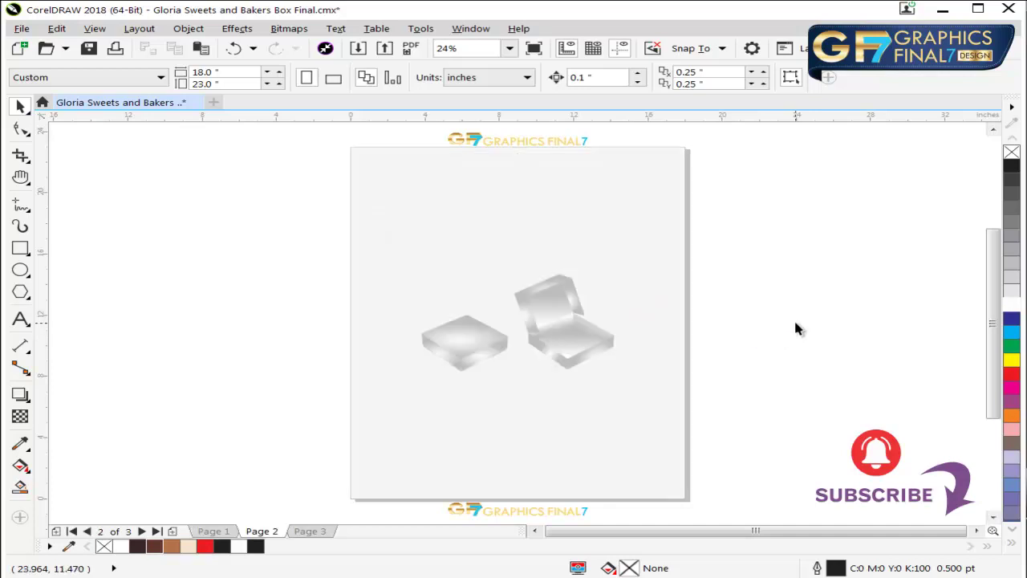